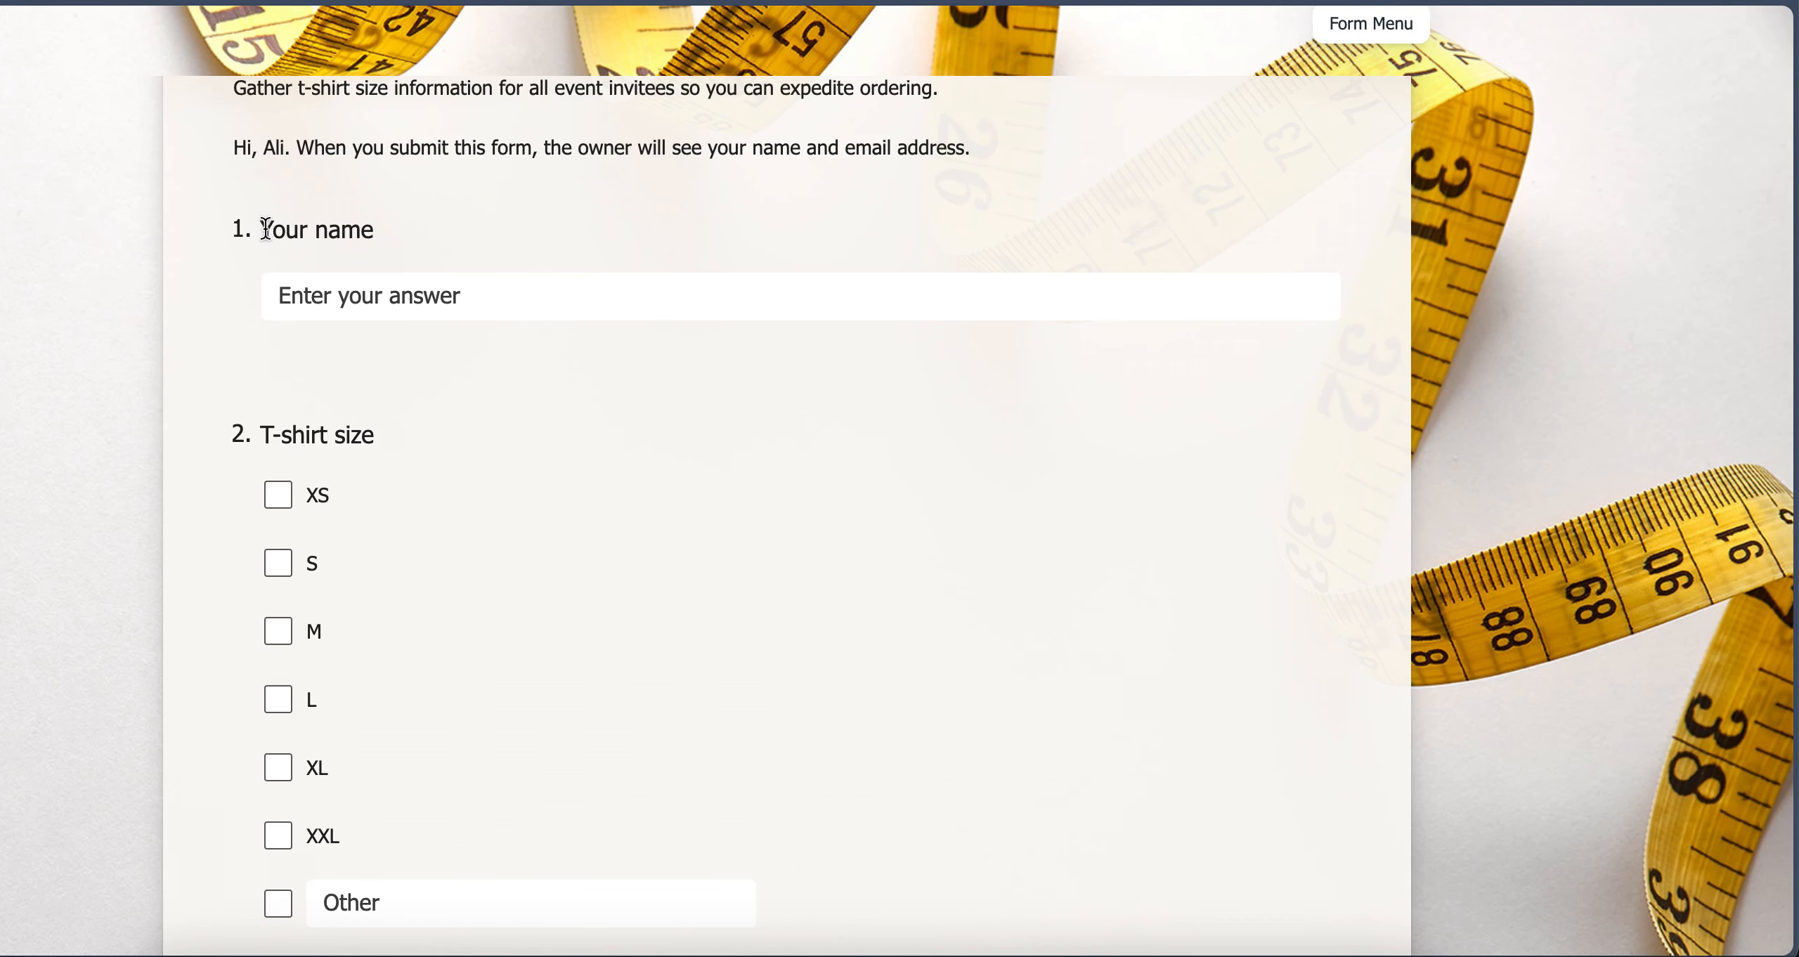
Review the T-shirt sign-up form's questions on name, T-shirt size and delivery address
scroll(410, 375, "down", 2)
scroll(410, 375, "up", 1)
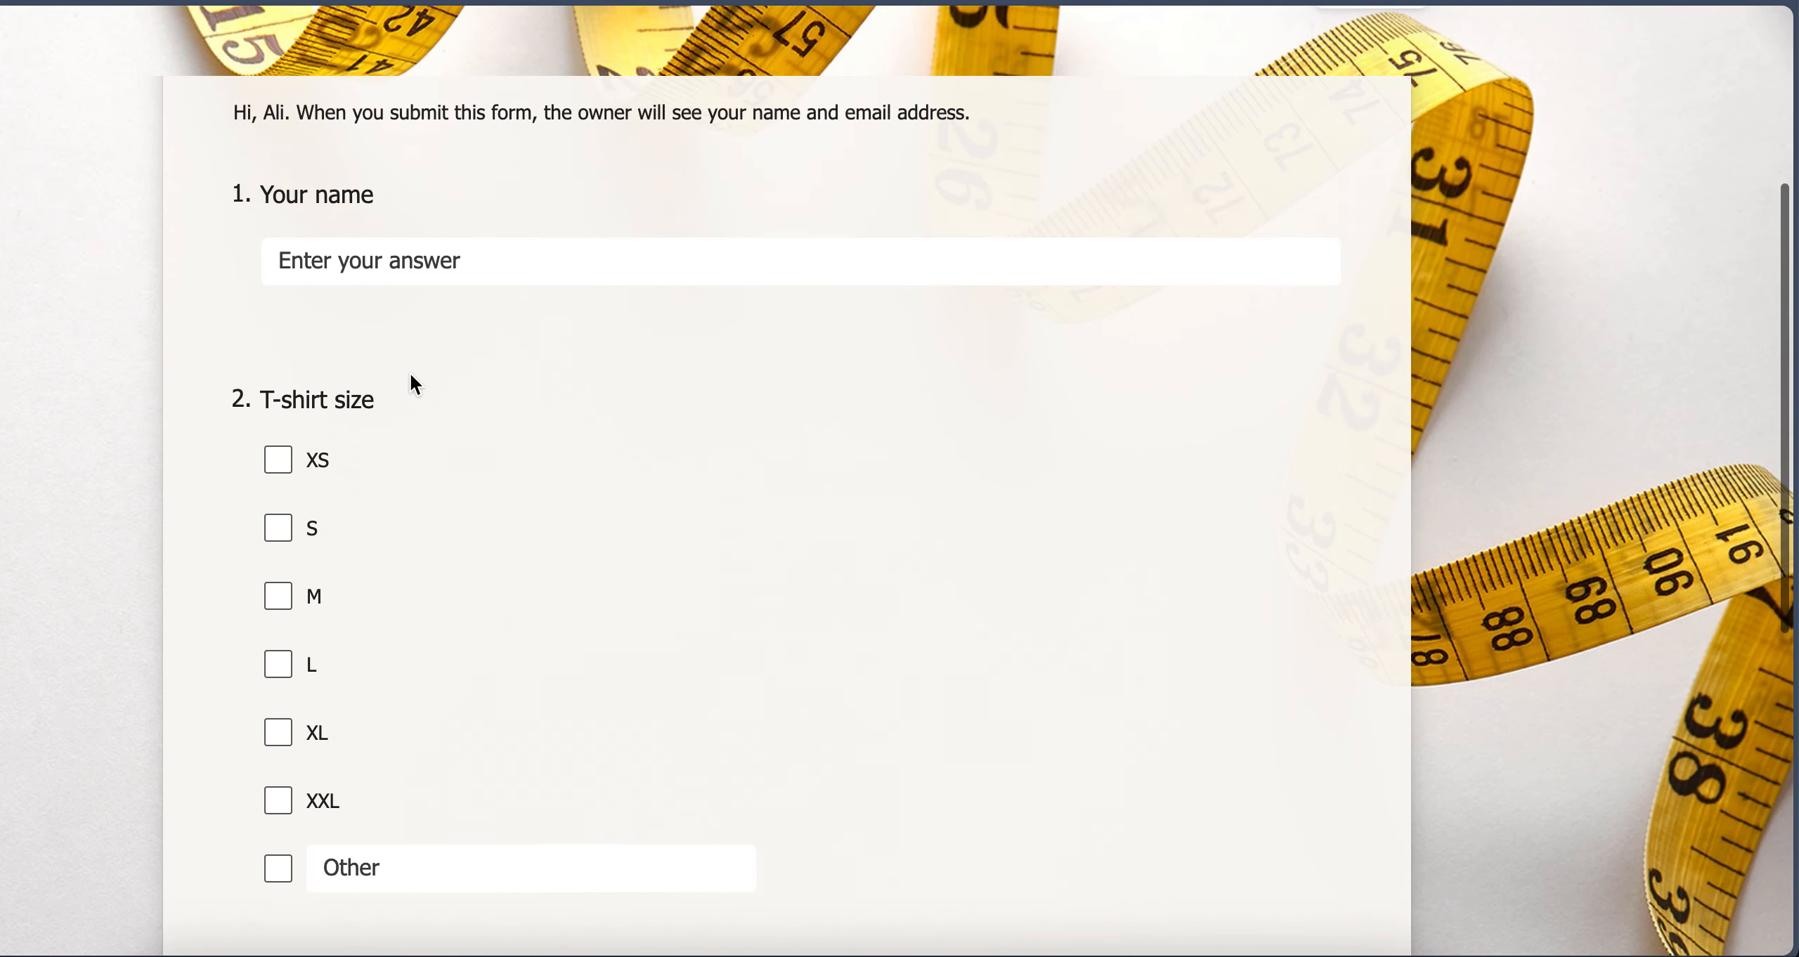
scroll(410, 375, "down", 7)
scroll(410, 371, "down", 1)
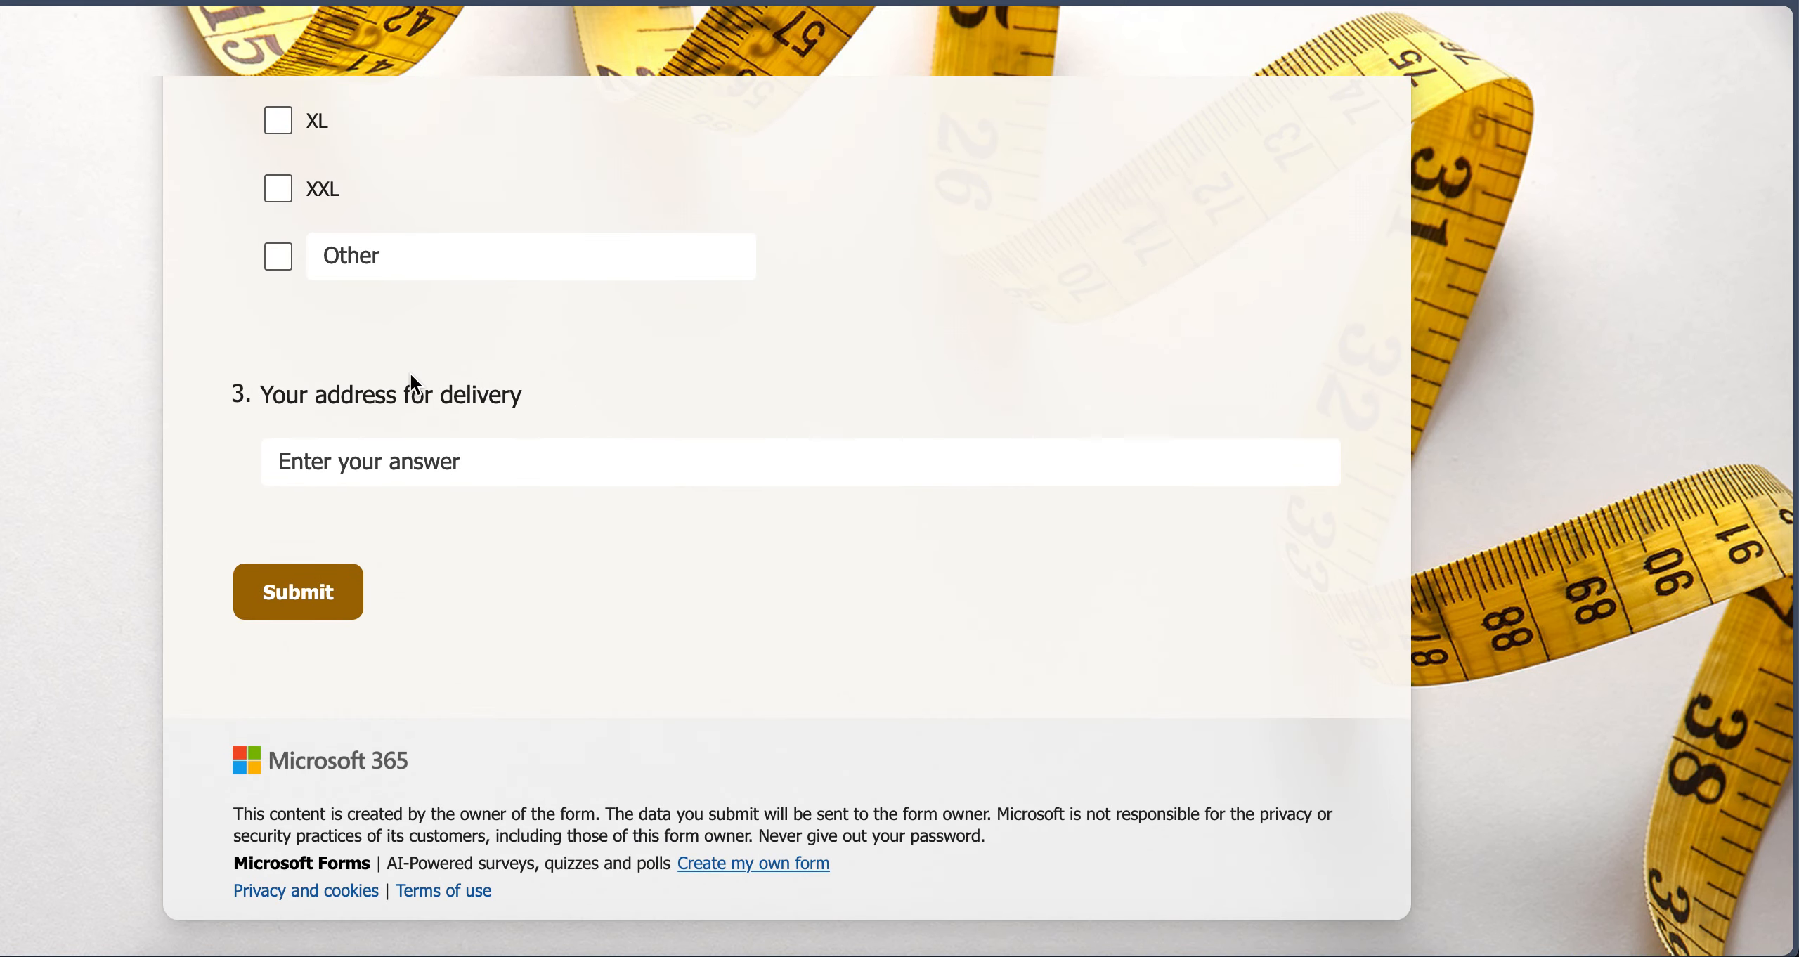
scroll(411, 371, "up", 8)
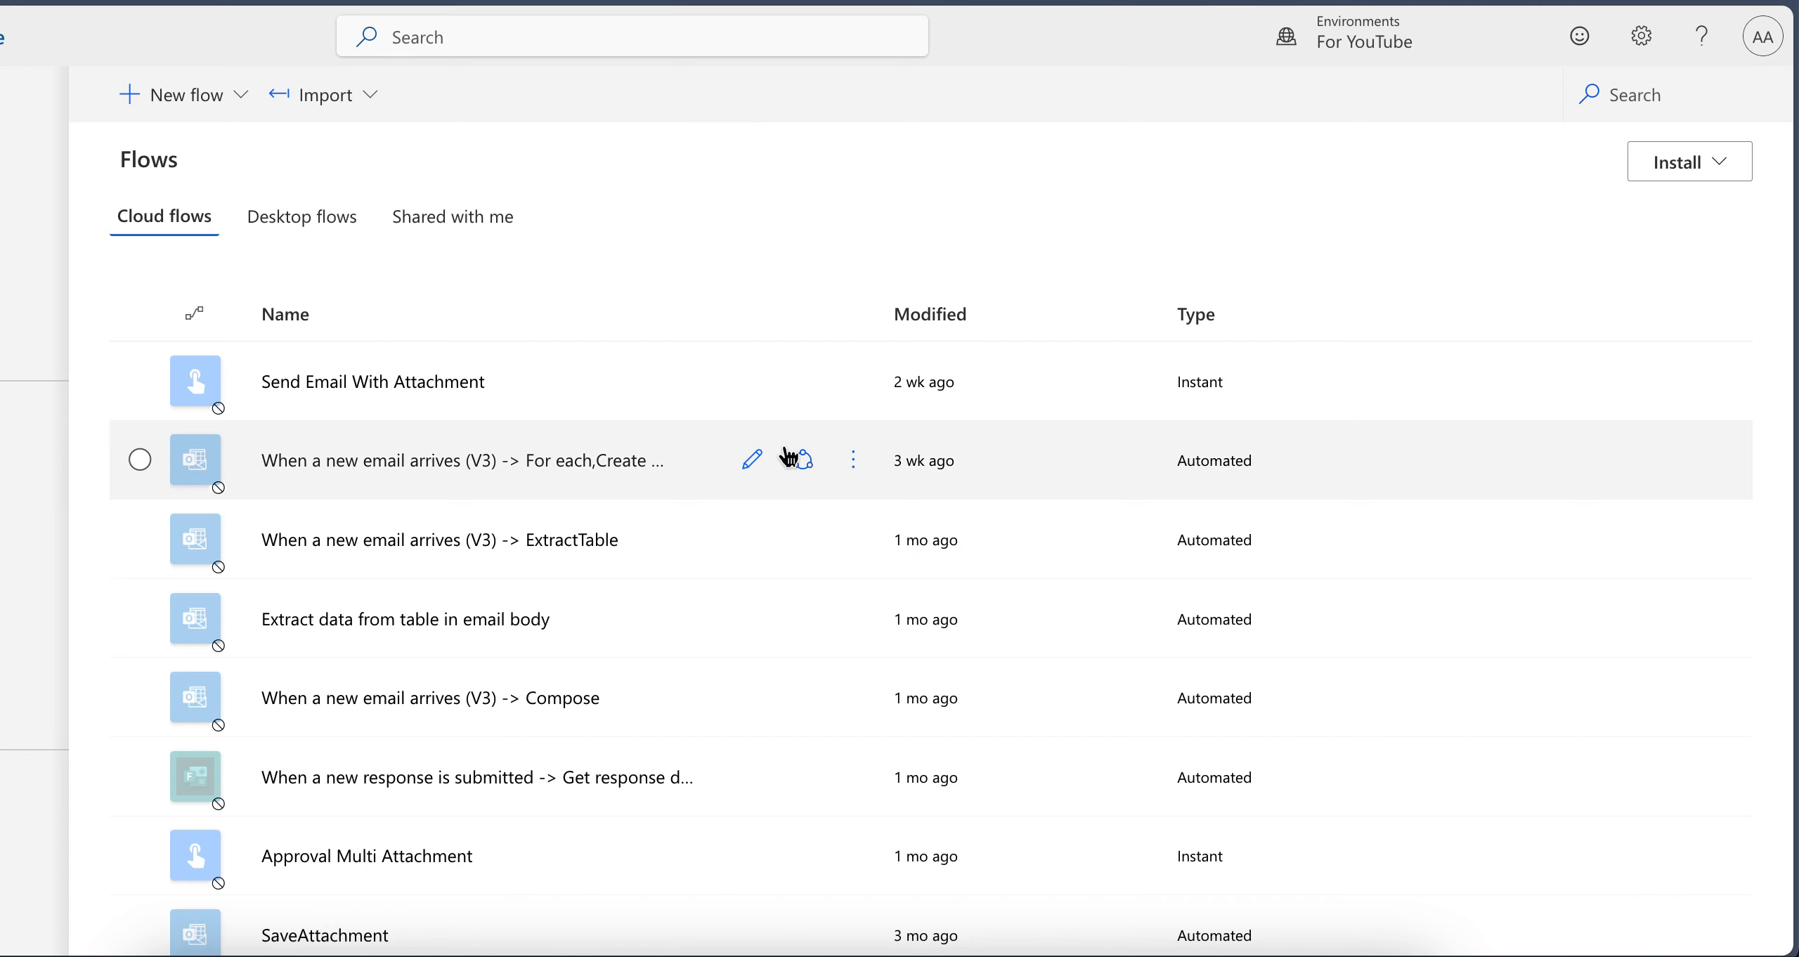
Create an automated cloud flow with the Microsoft Forms trigger "When a new response is submitted" and switch to the classic designer without saving
left_click(200, 94)
left_click(241, 330)
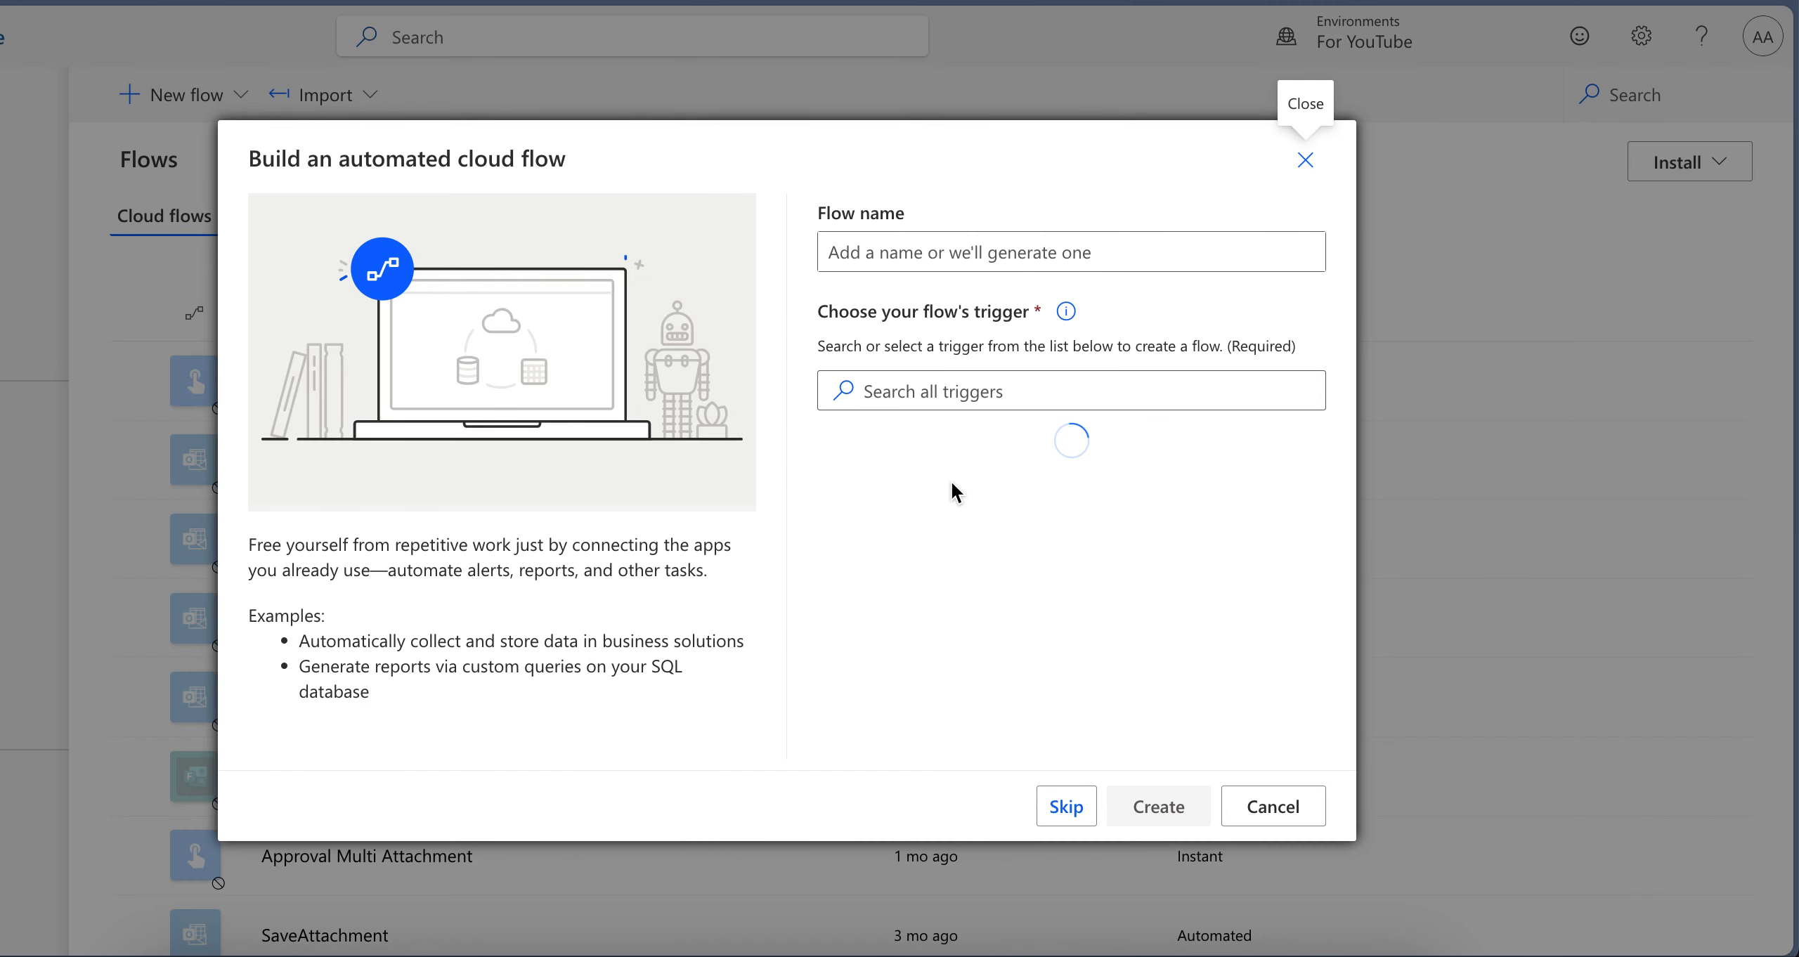
left_click(938, 463)
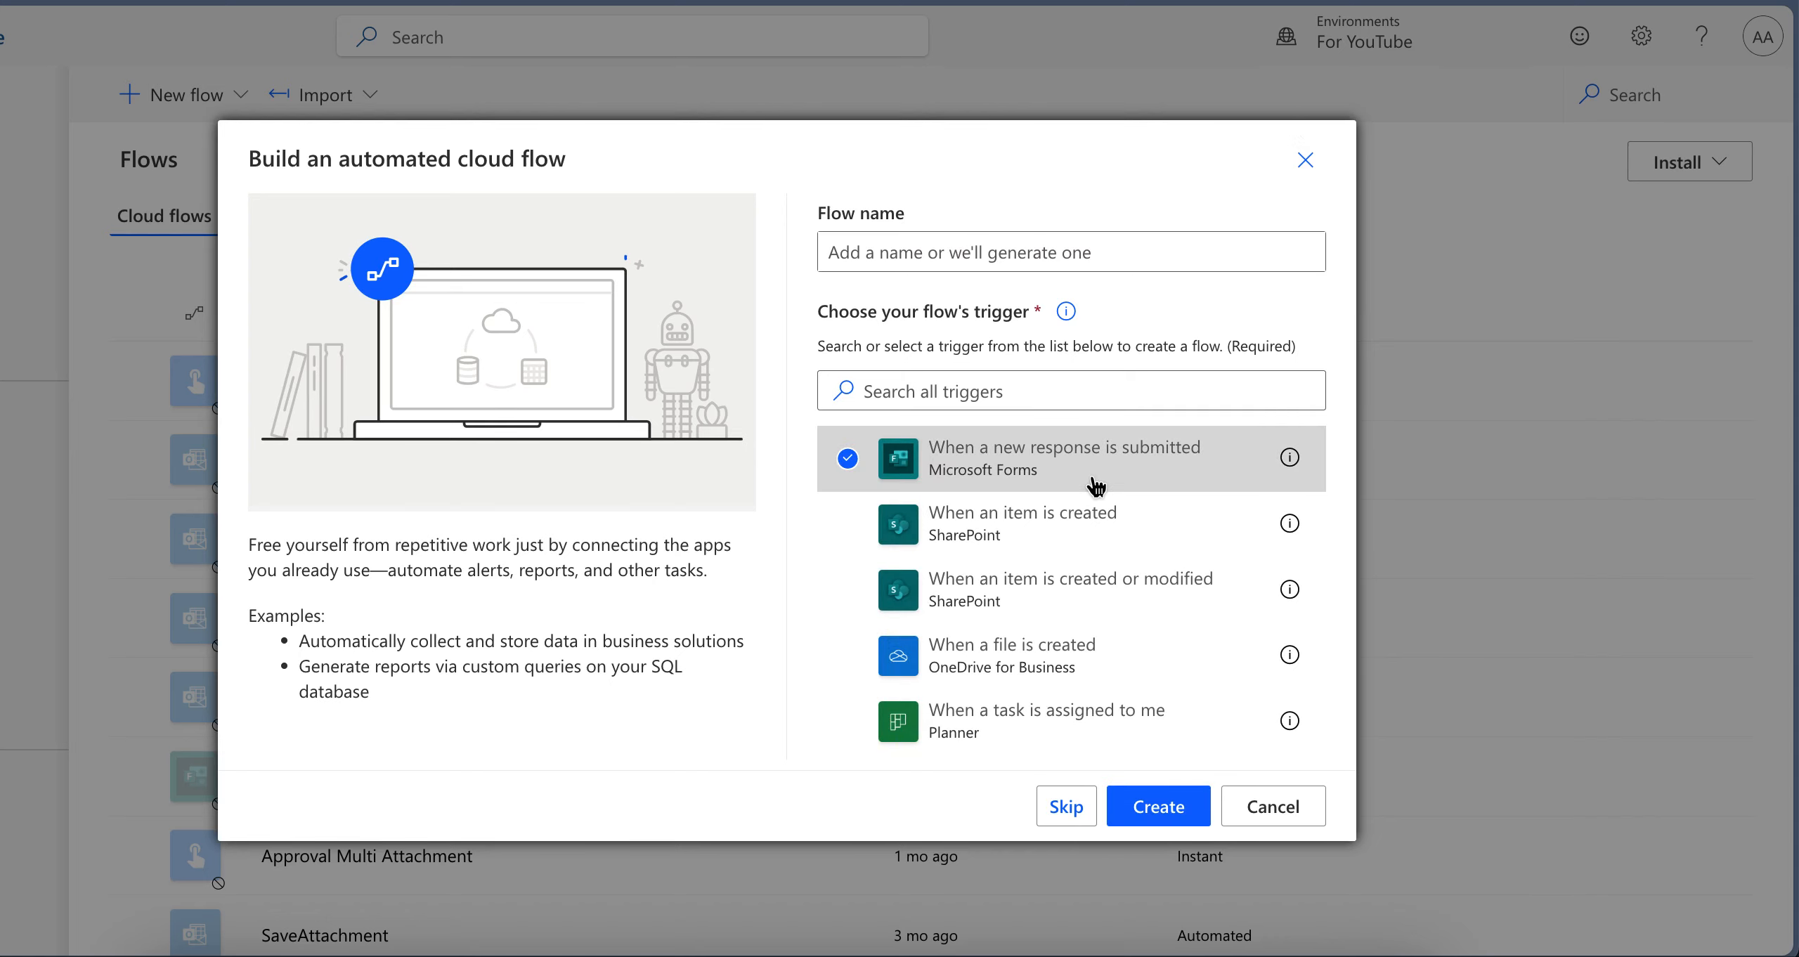
left_click(1158, 826)
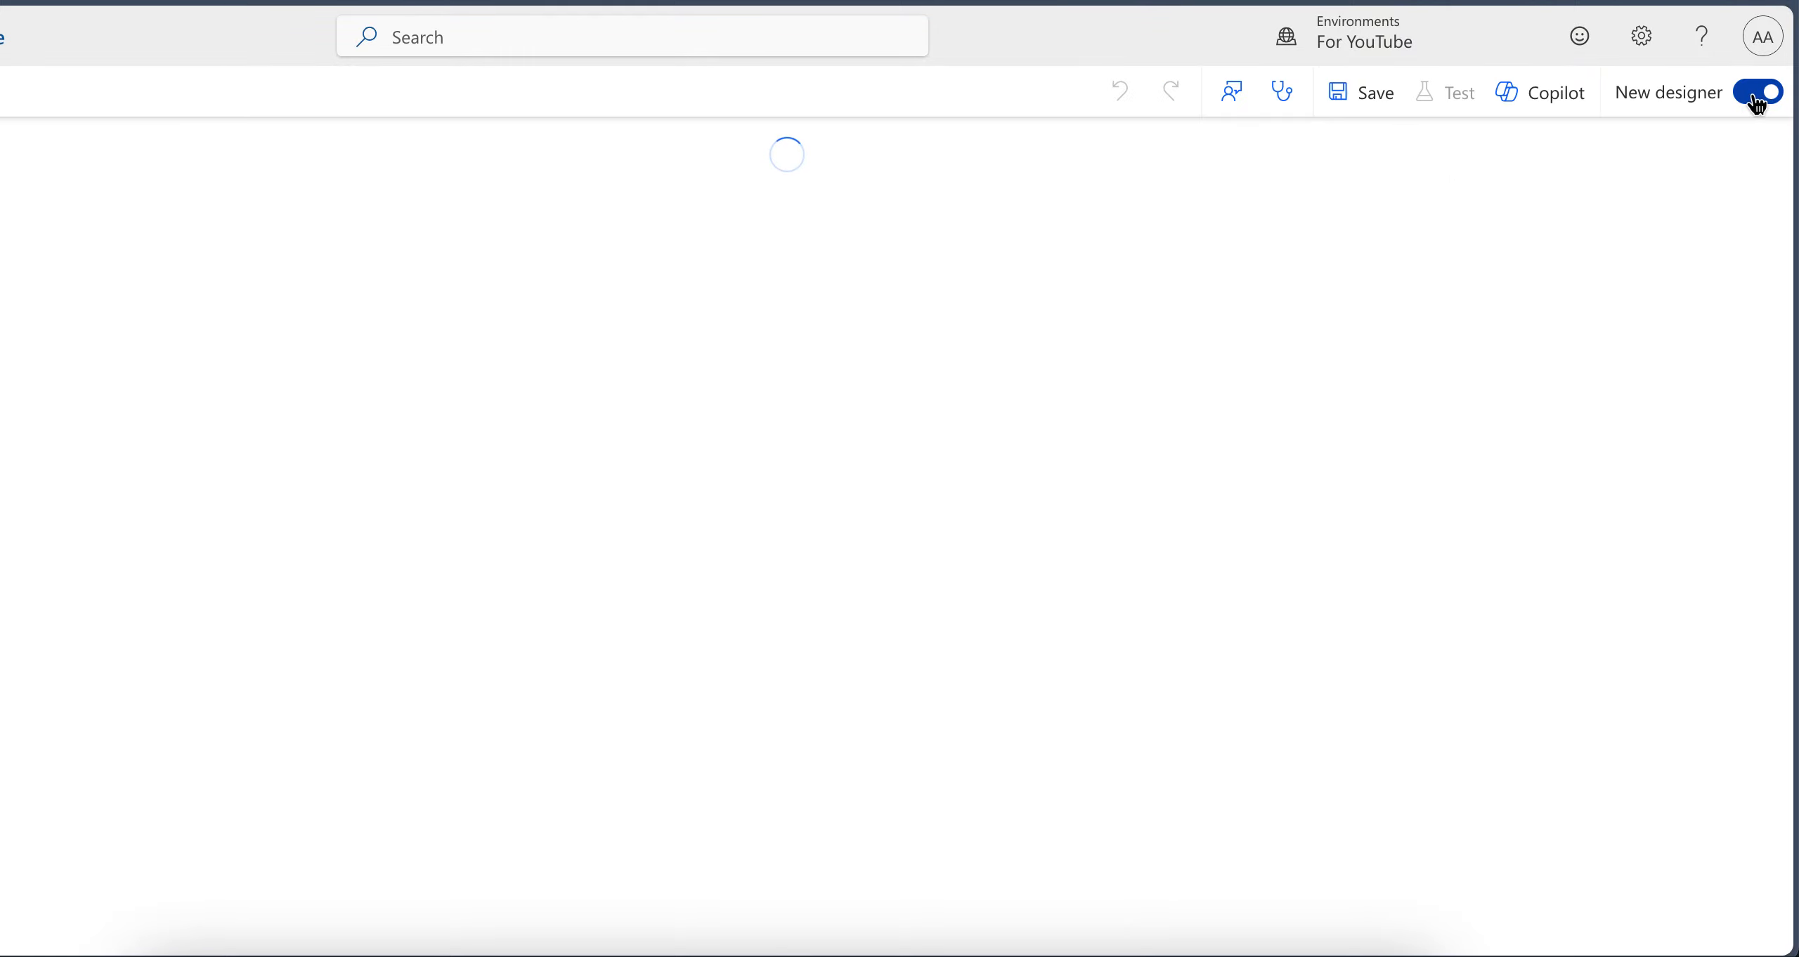
left_click(1755, 98)
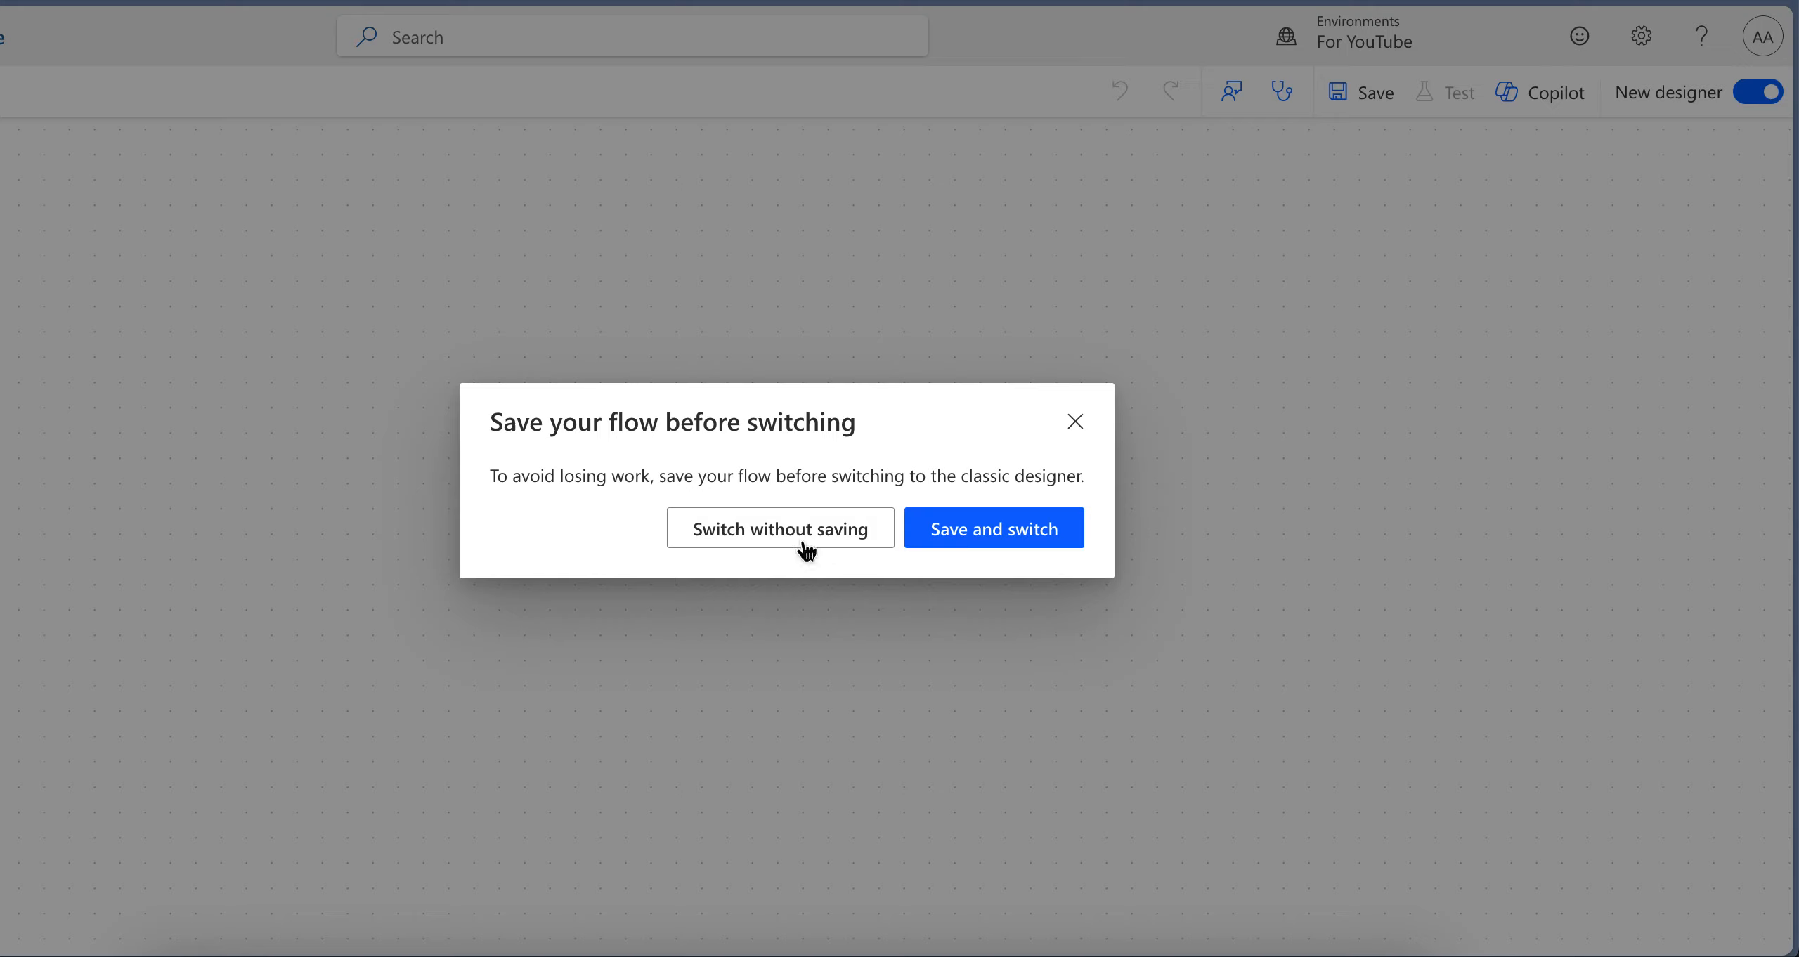
left_click(802, 535)
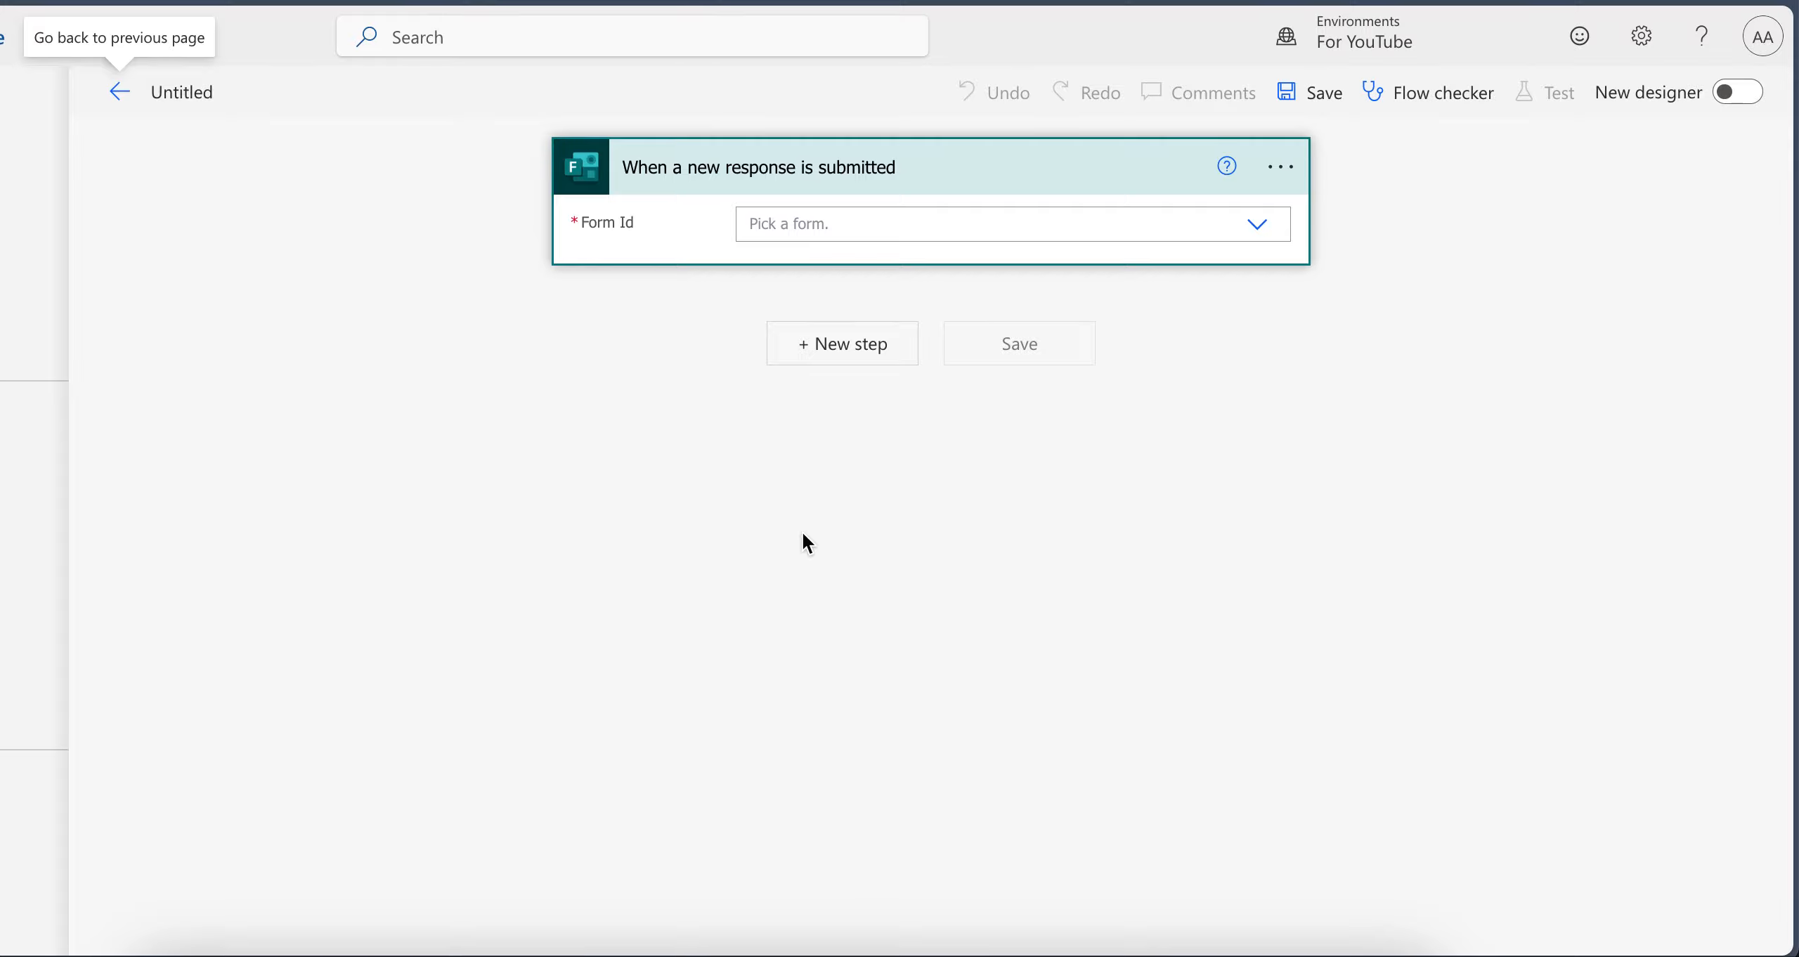
Set the trigger's Form Id to the "T-shirt Sign Up" form
left_click(893, 219)
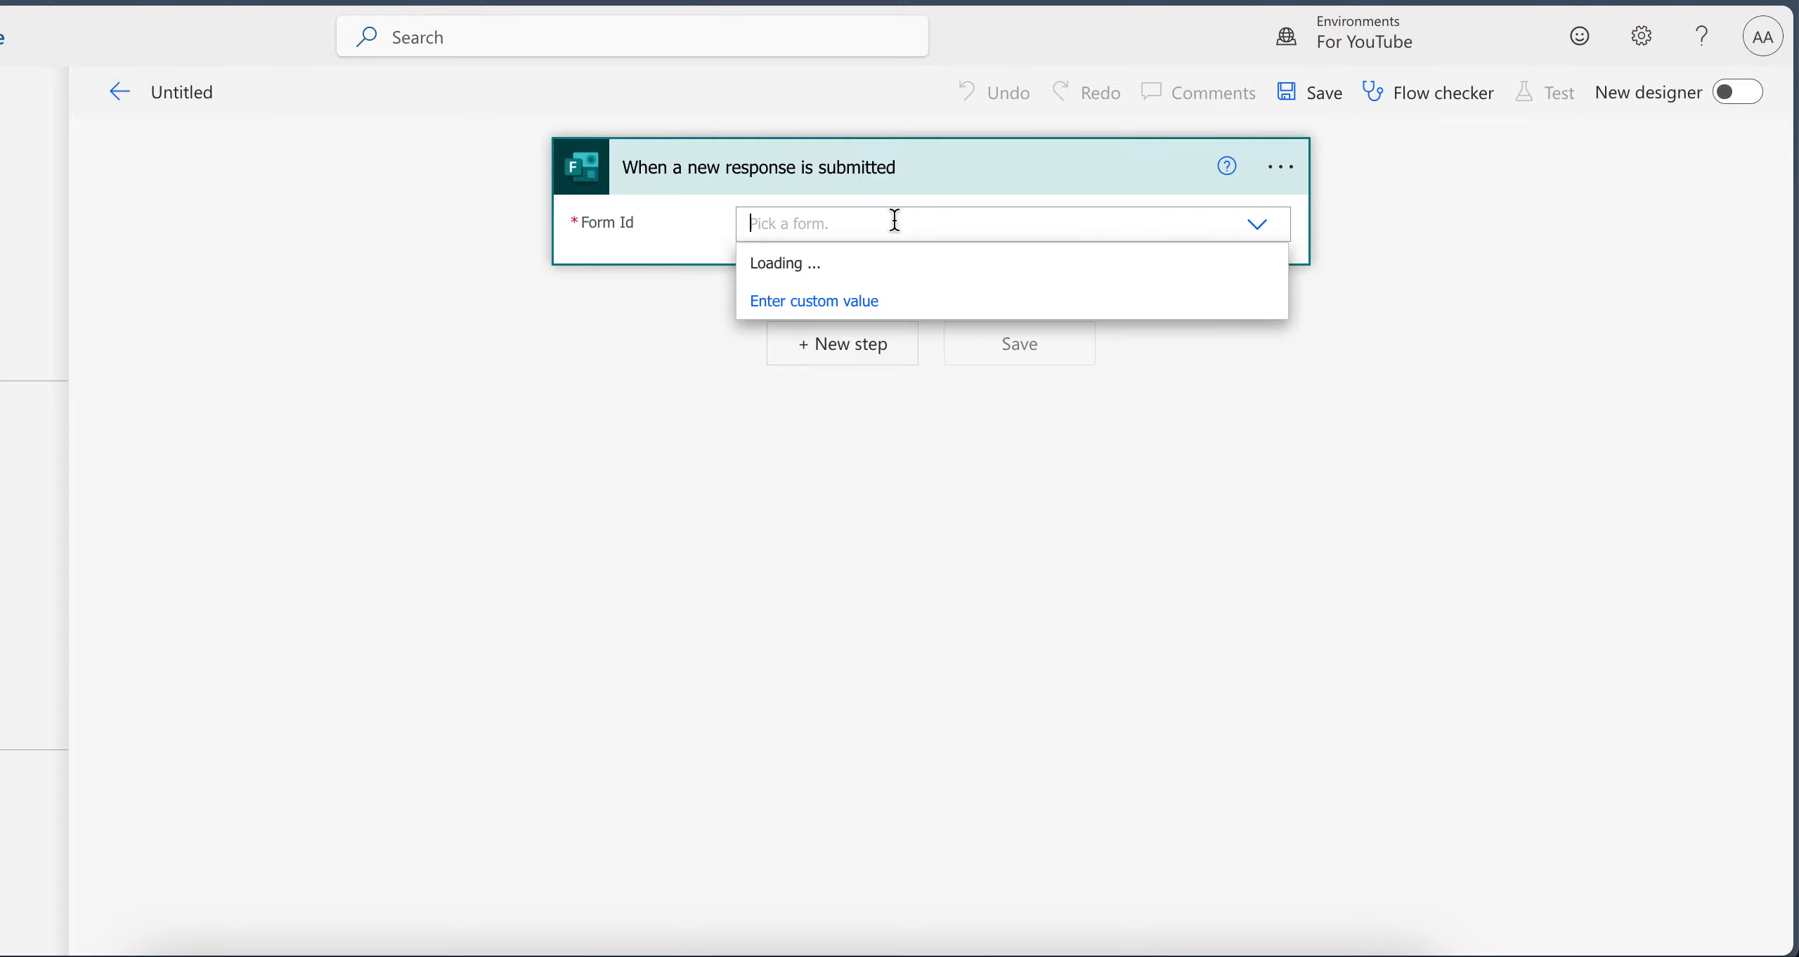
type("shirt")
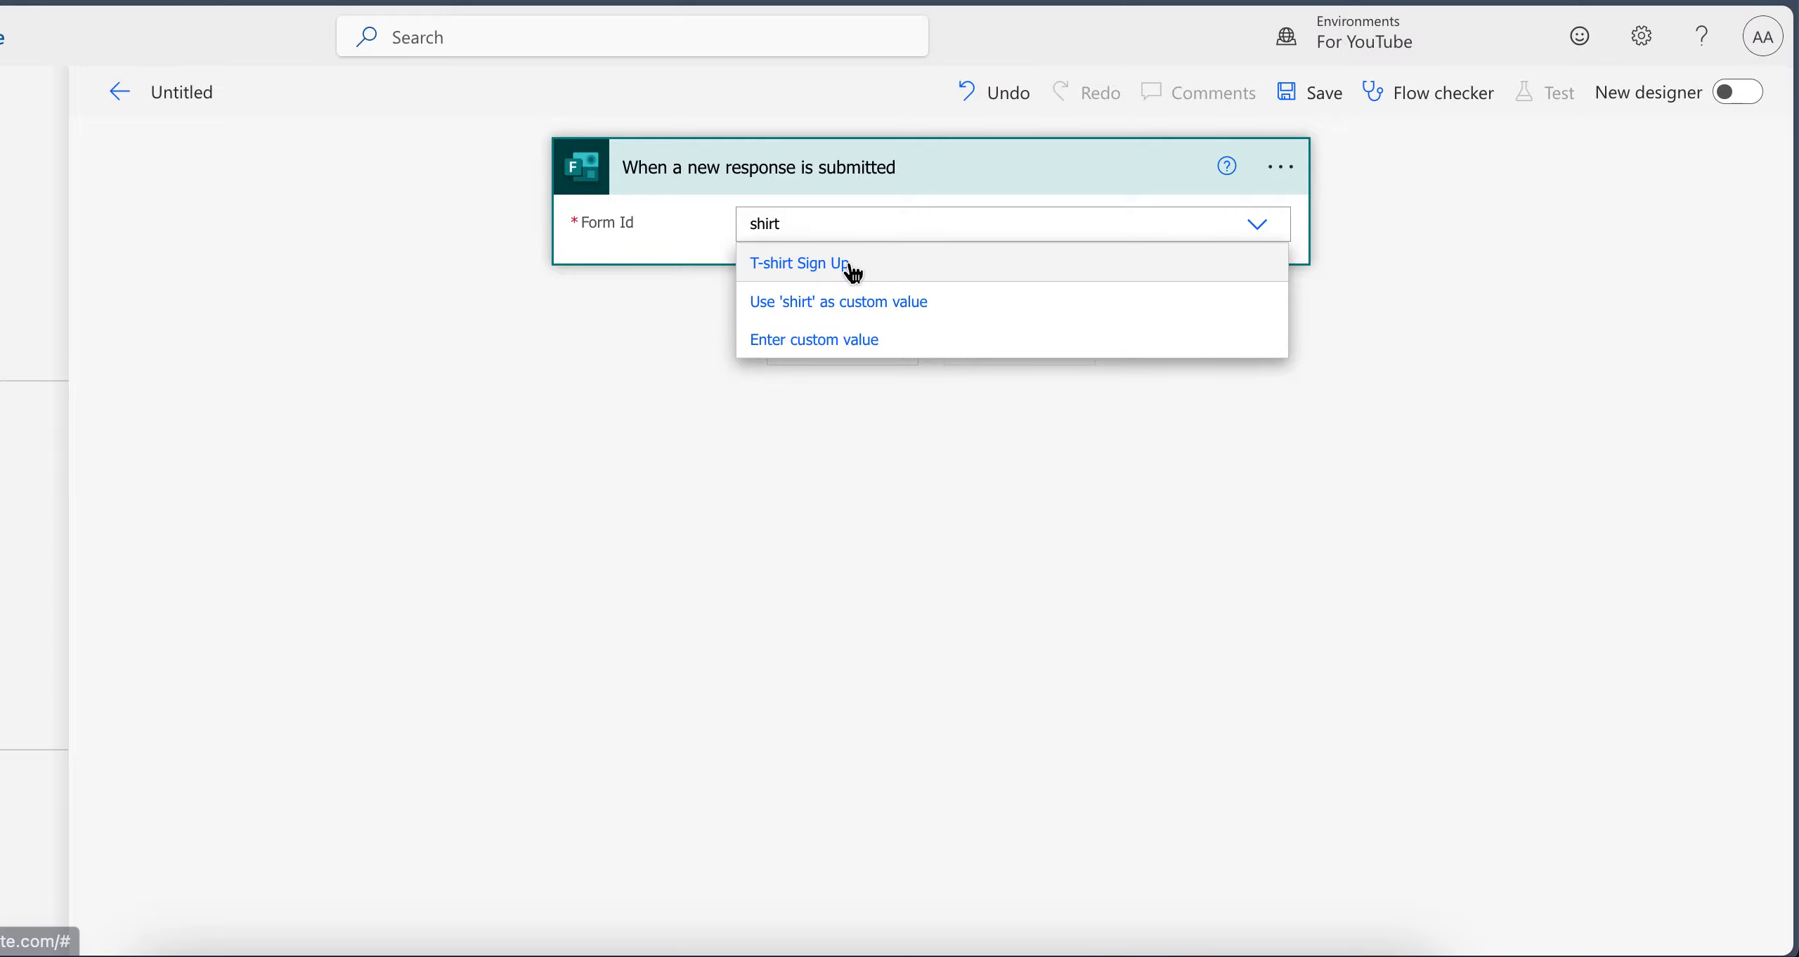
left_click(850, 266)
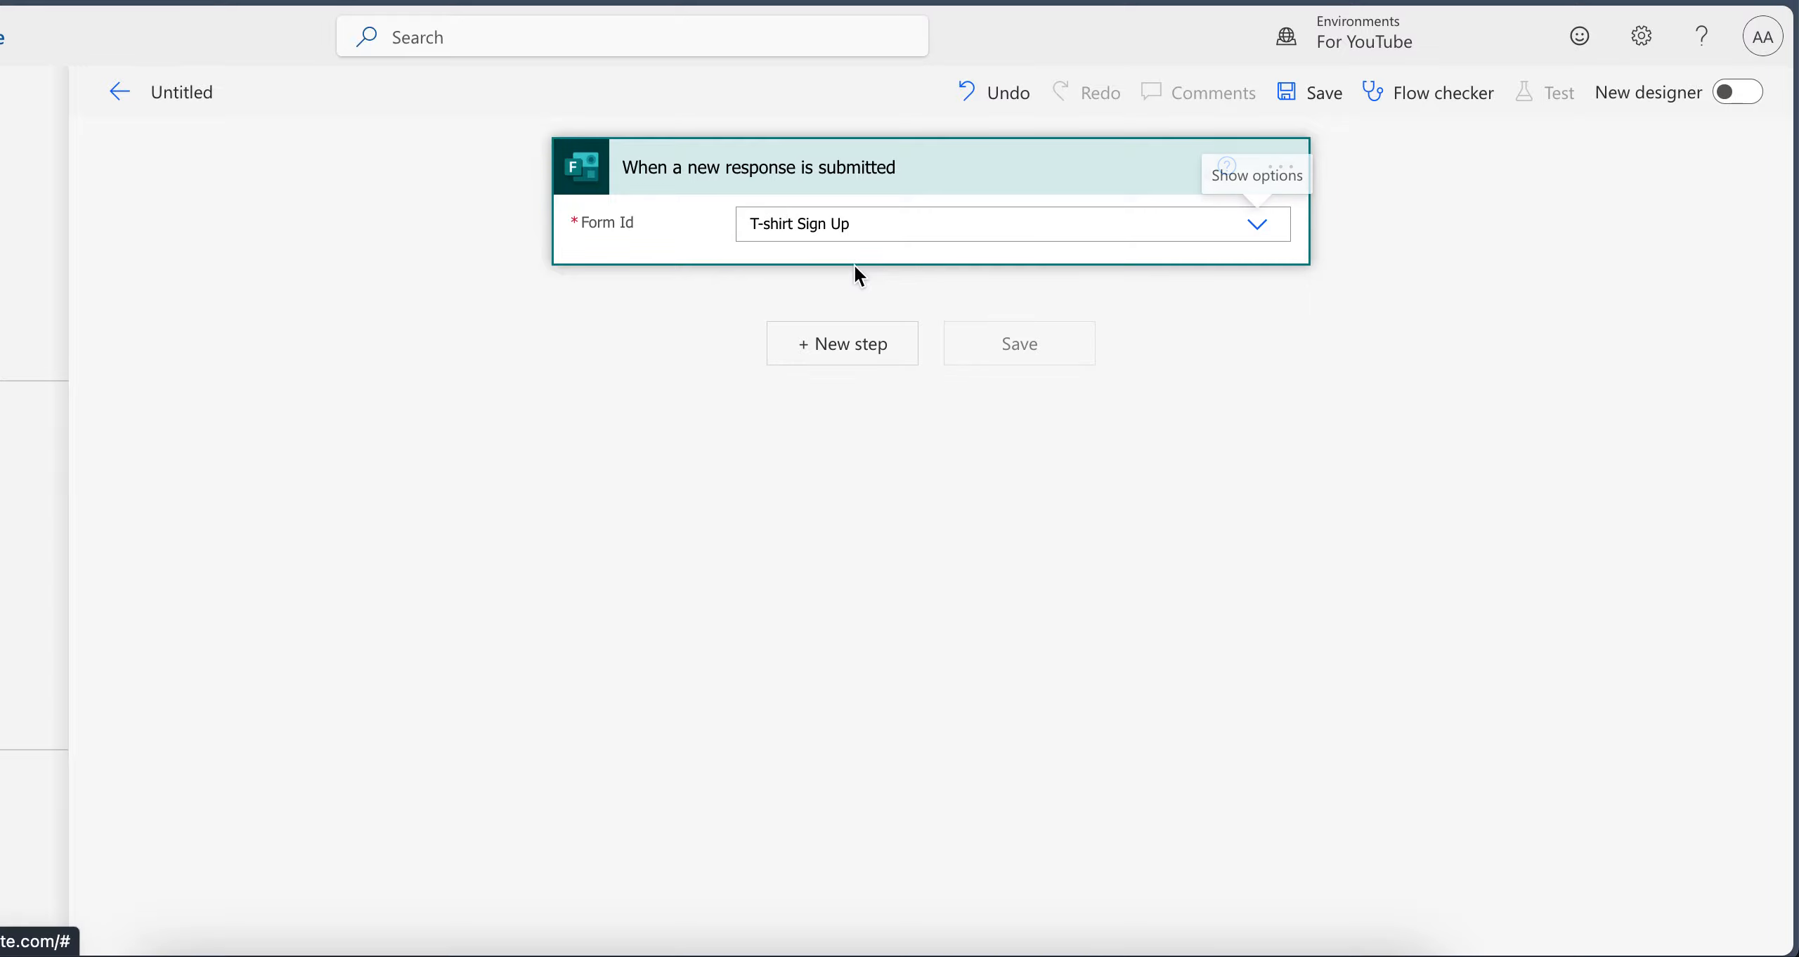
Add the Microsoft Forms action "Get response details" after the trigger, searching for "form response"
left_click(839, 355)
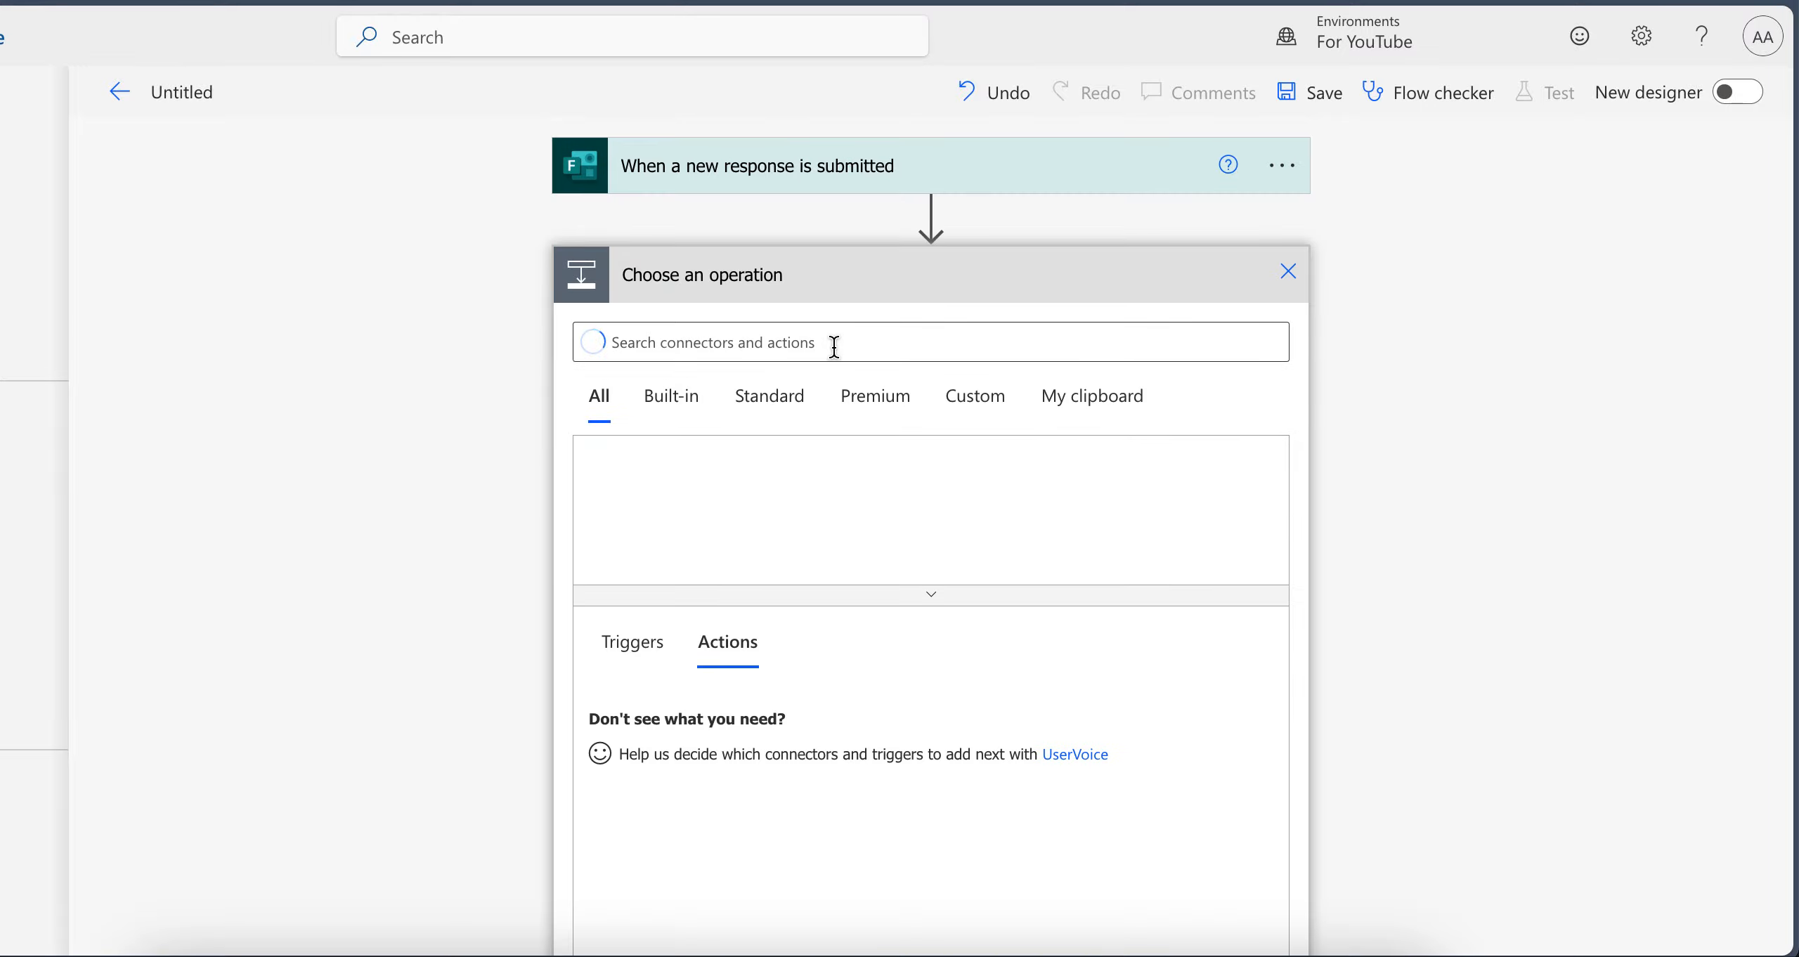
left_click(737, 340)
type("form ")
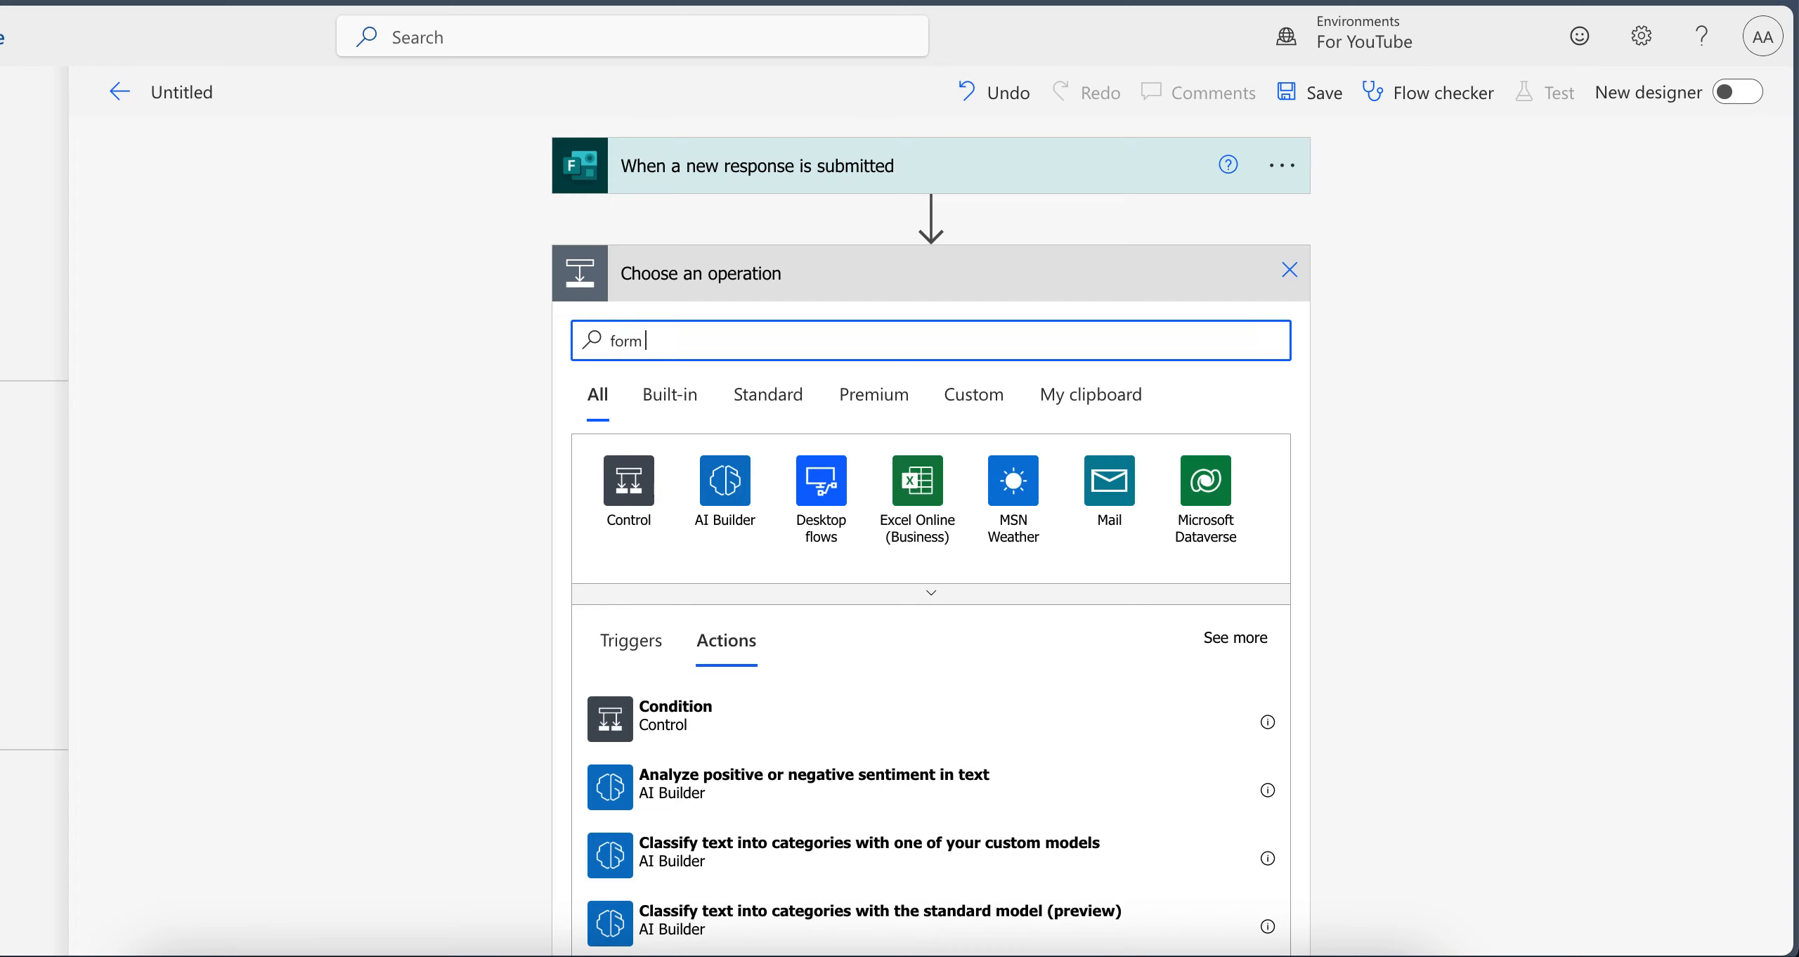
type("respon")
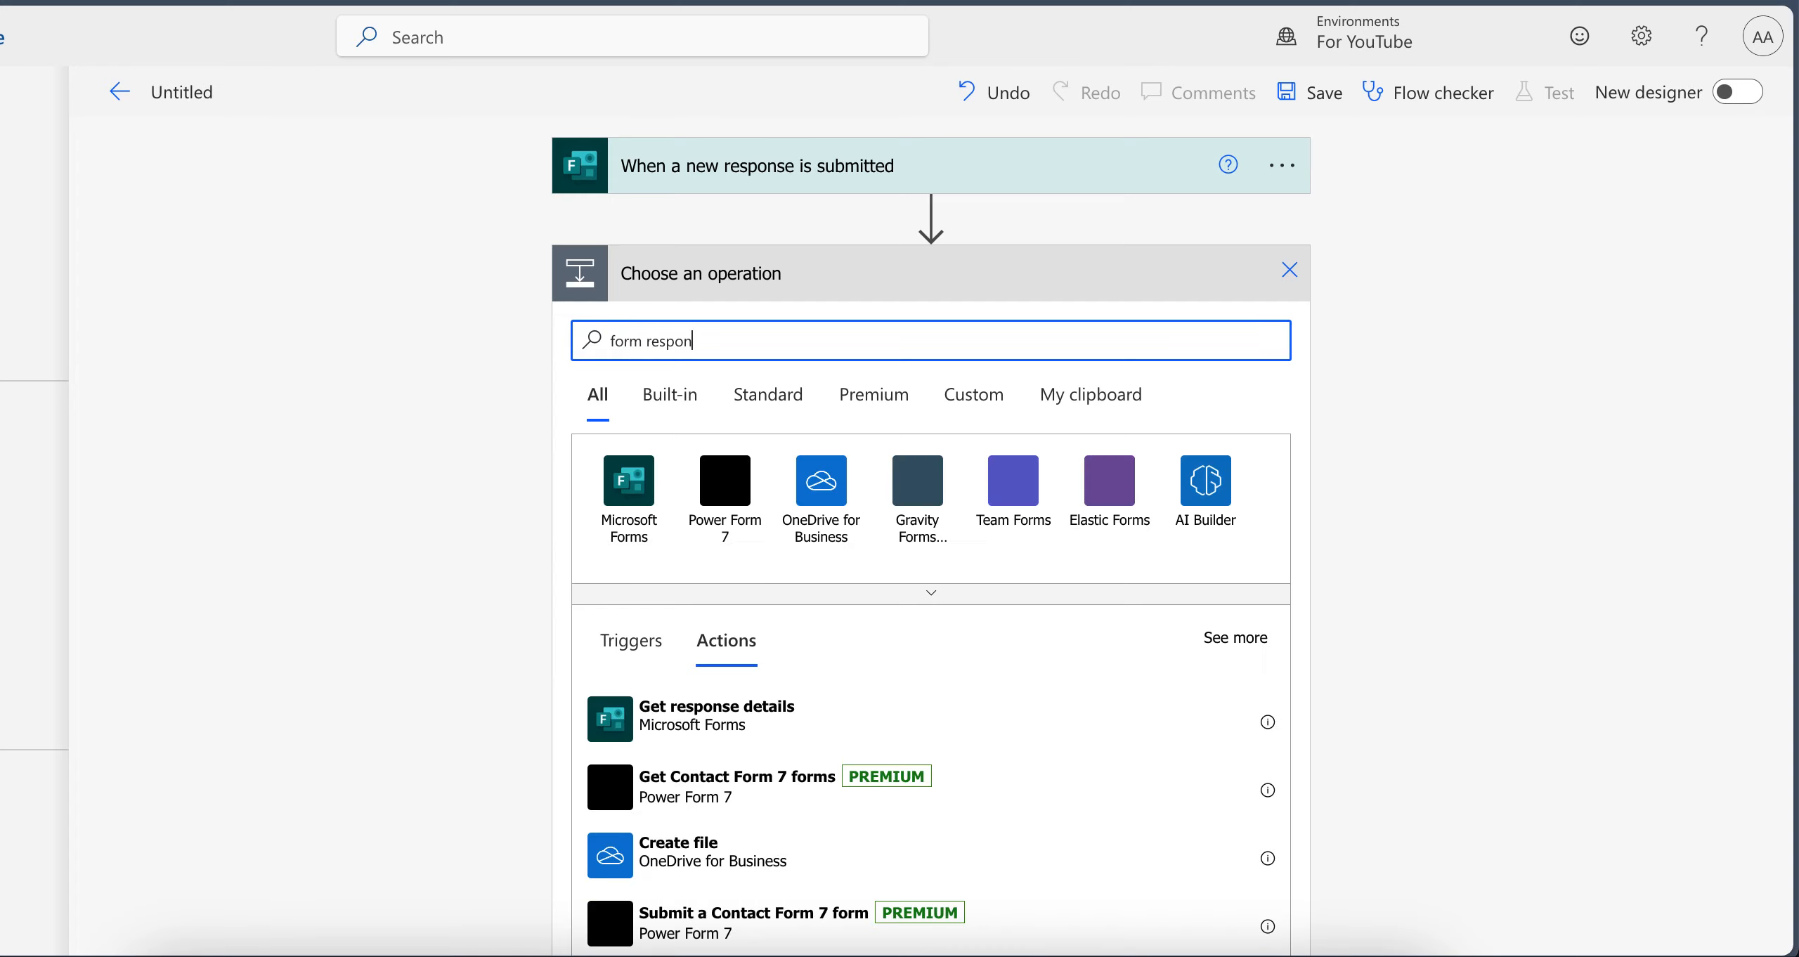
type("se")
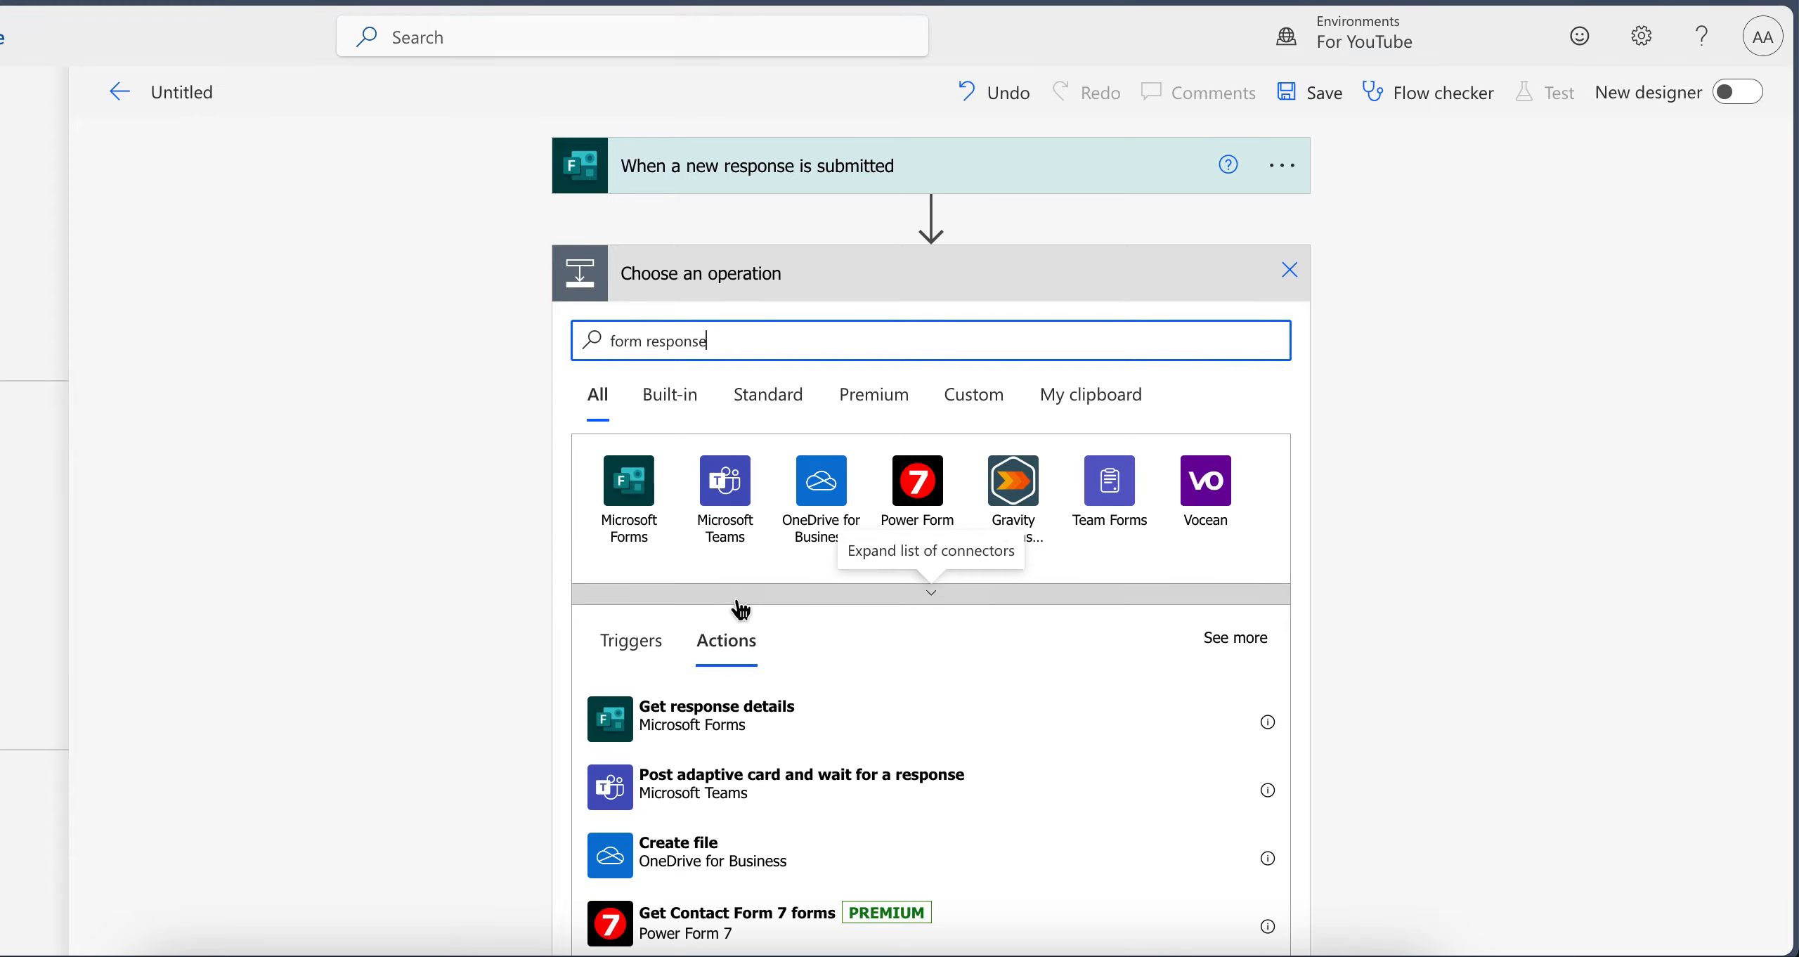
left_click(668, 724)
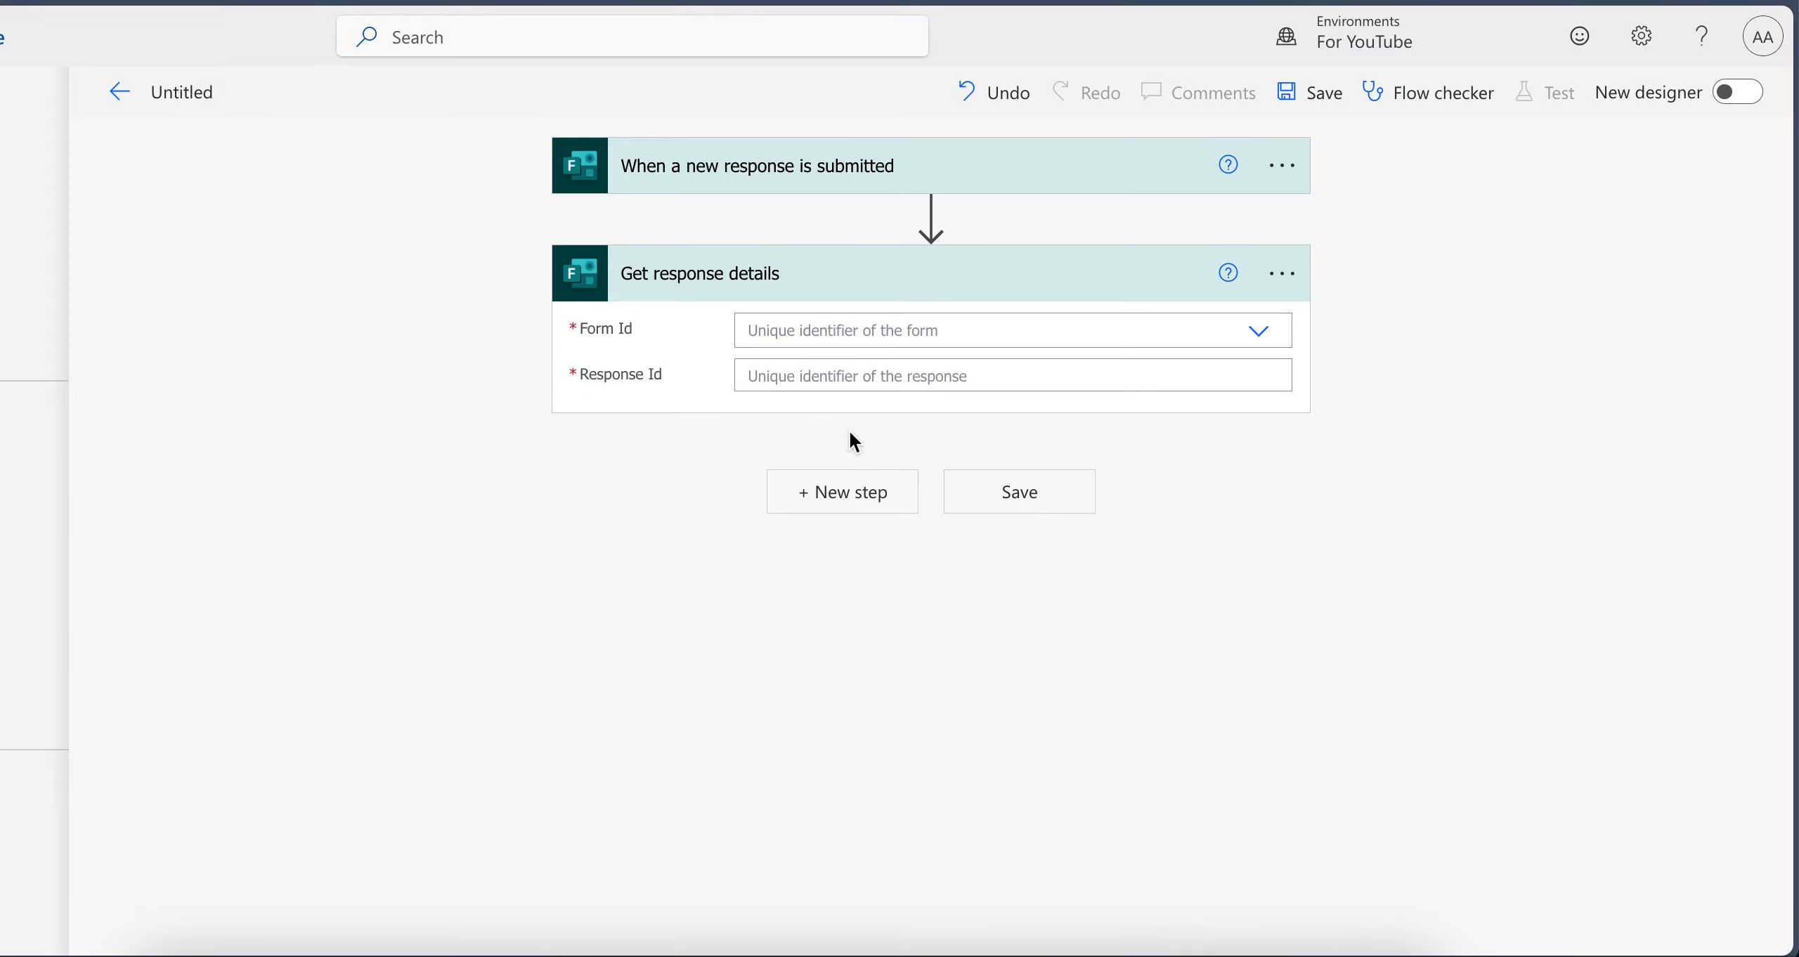
In Get response details, set Form Id to "T-shirt Sign Up" and Response Id to the trigger's Response Id dynamic value
left_click(811, 333)
type("shirt")
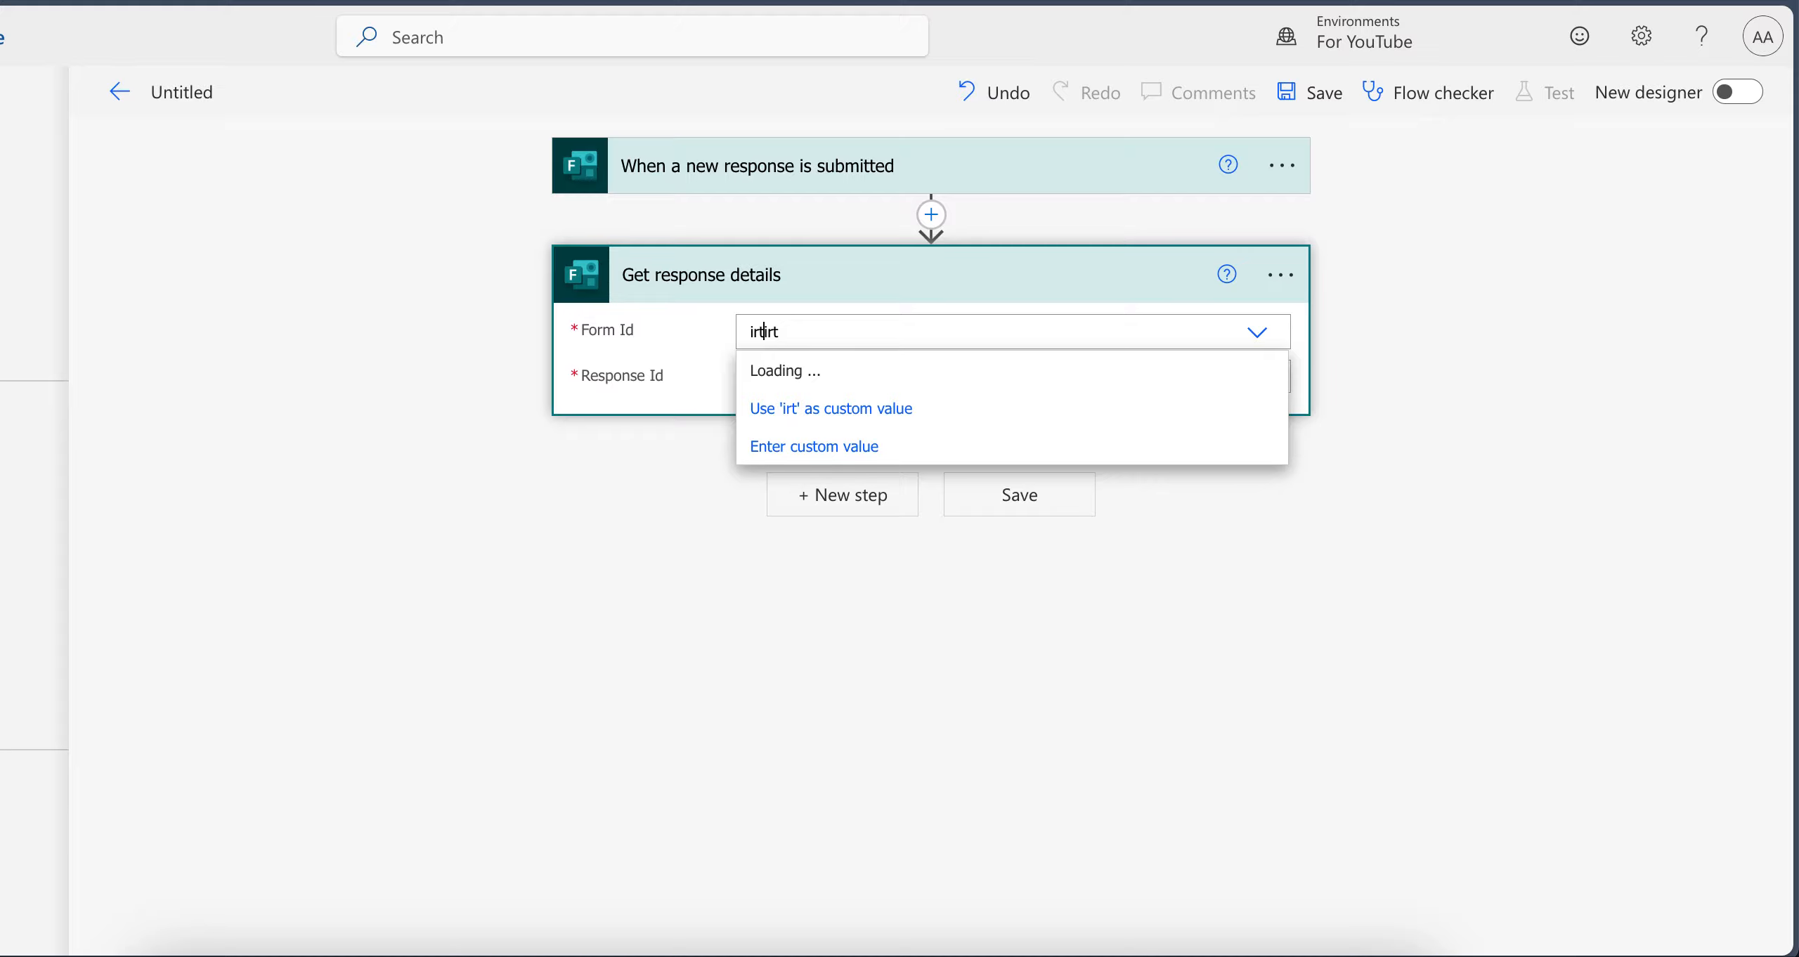
left_click(817, 370)
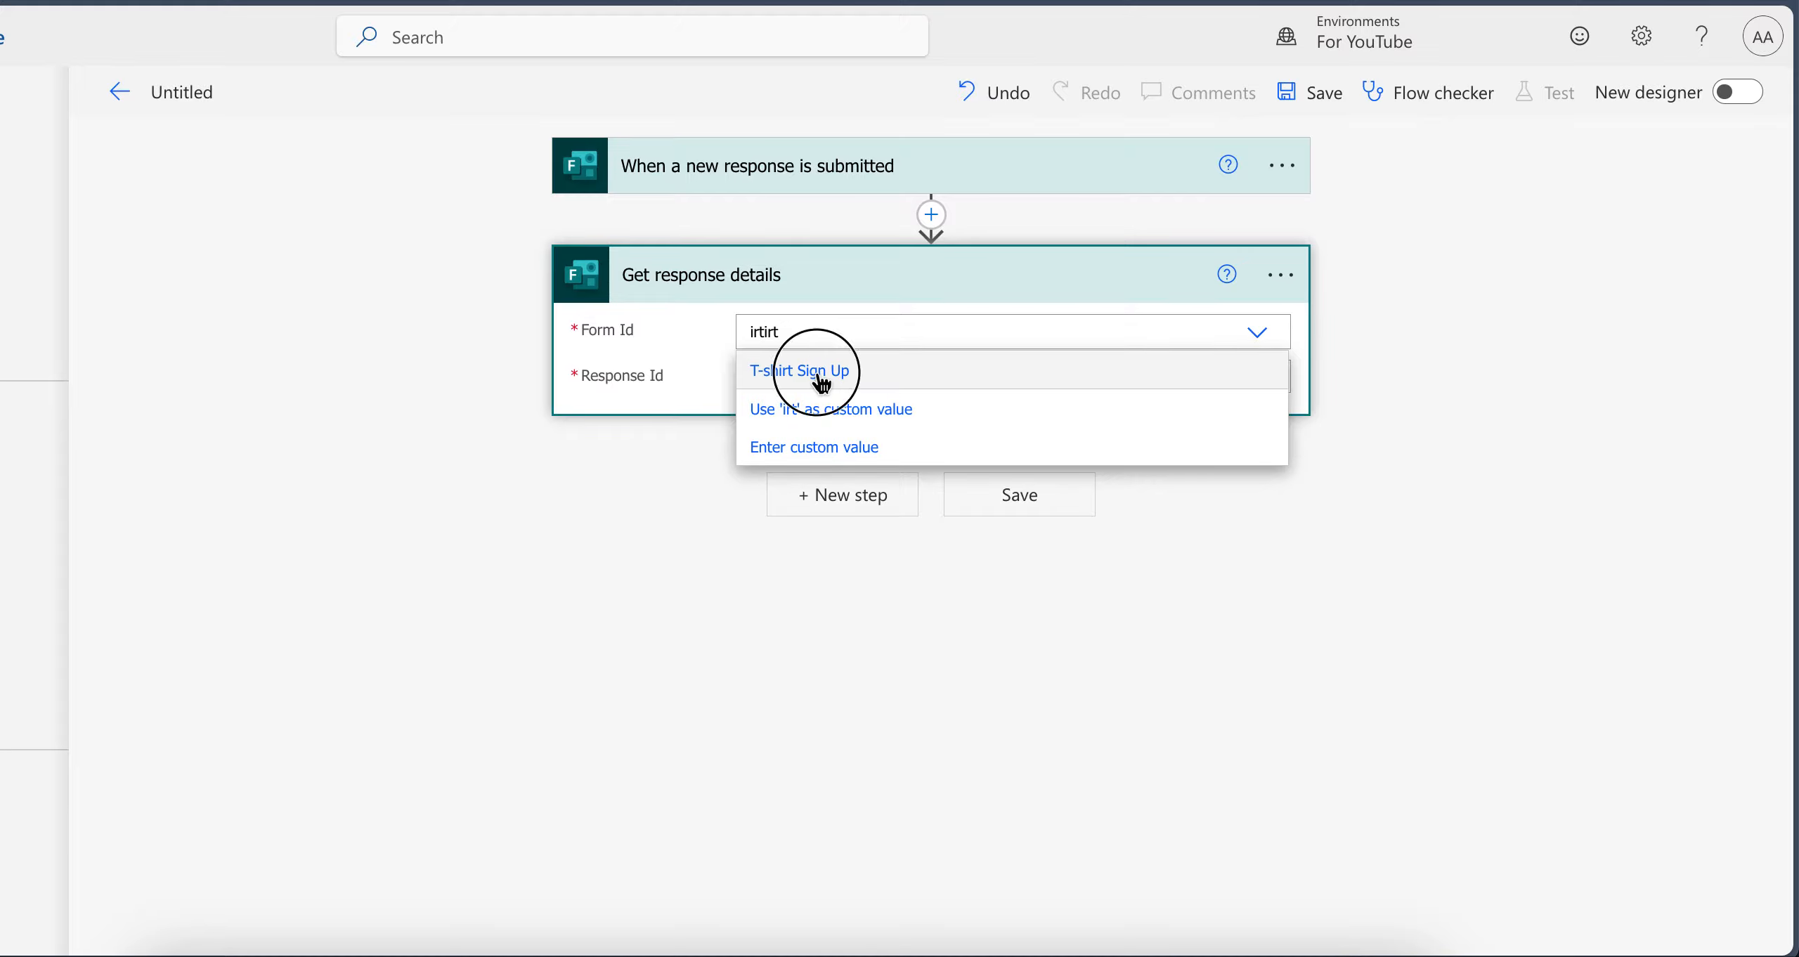
left_click(847, 383)
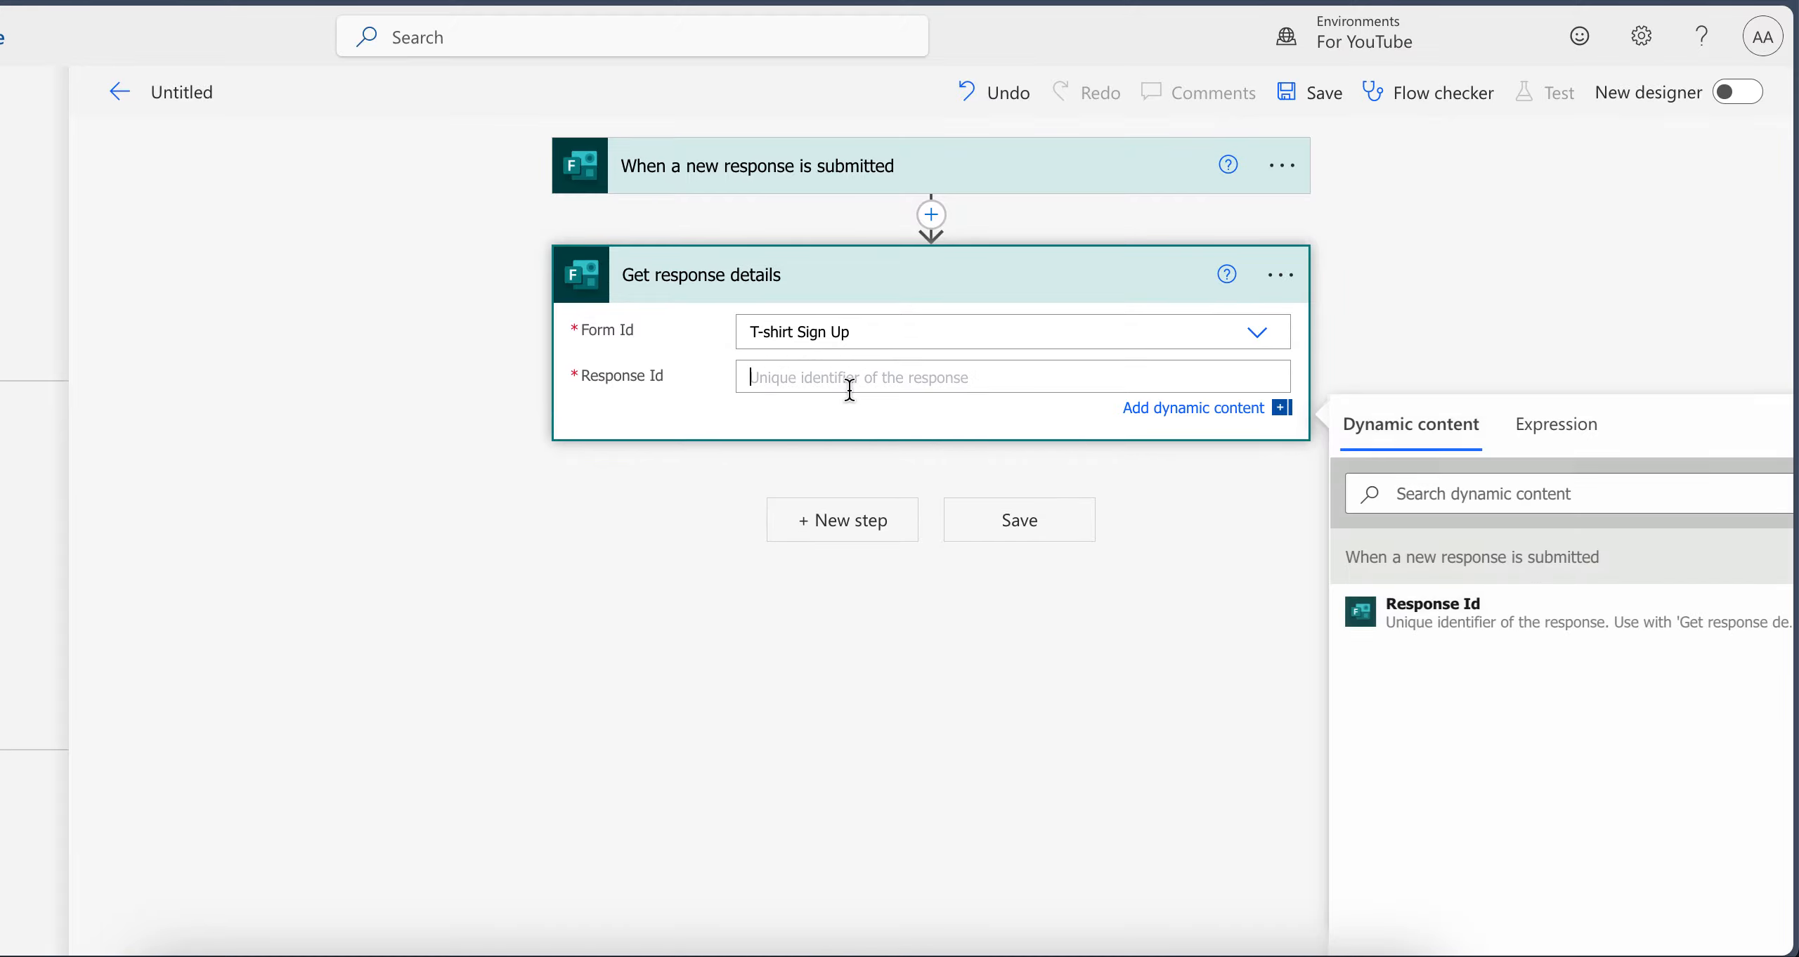
left_click(1450, 613)
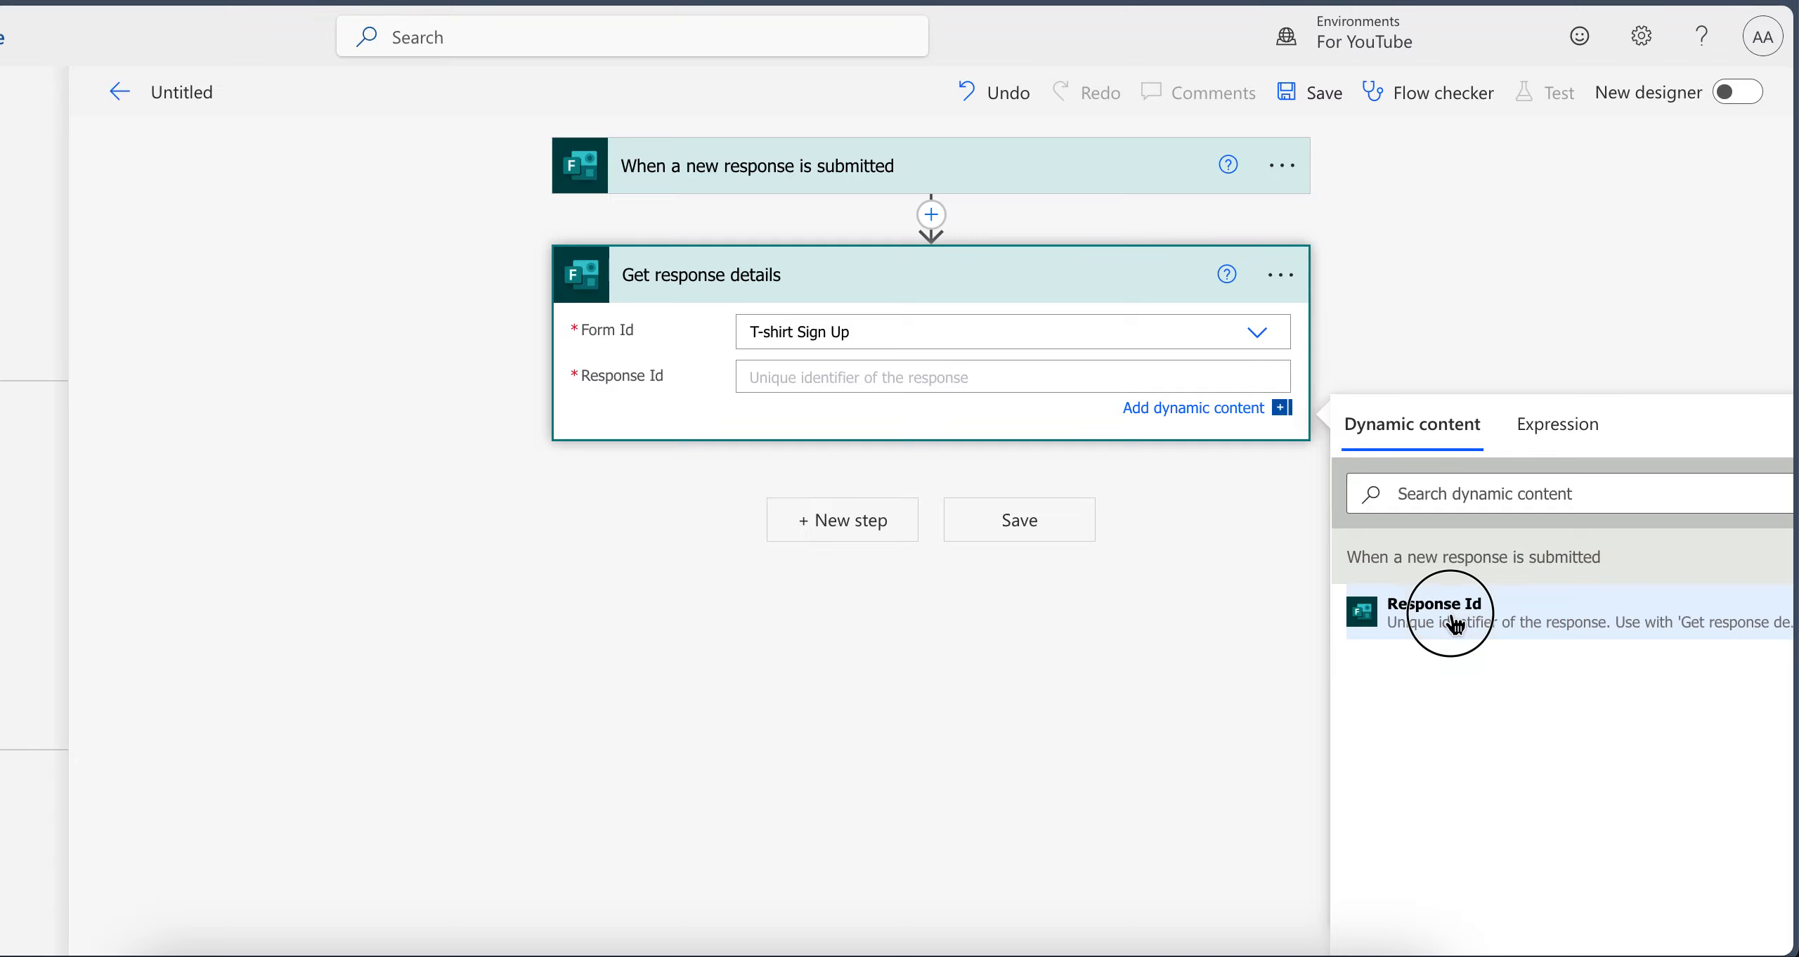
left_click(1483, 285)
left_click(821, 281)
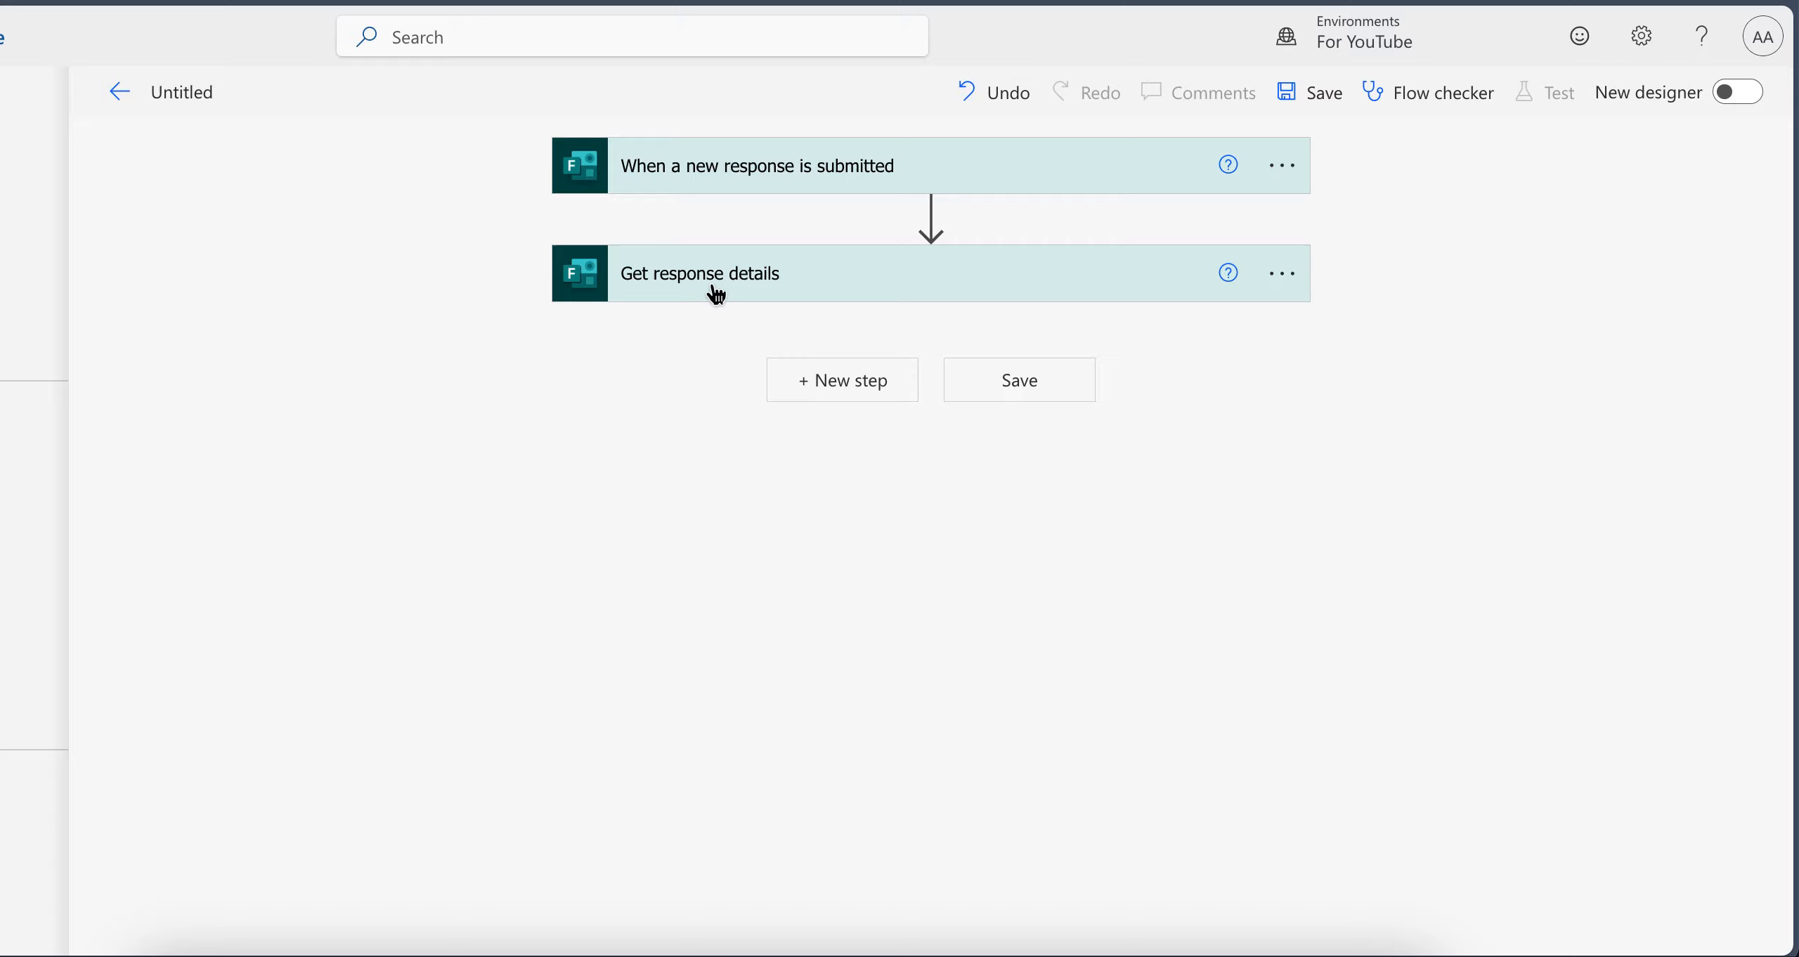
Add the Office 365 Outlook action "Send an email (V2)" after Get response details, searching for "send email"
left_click(843, 383)
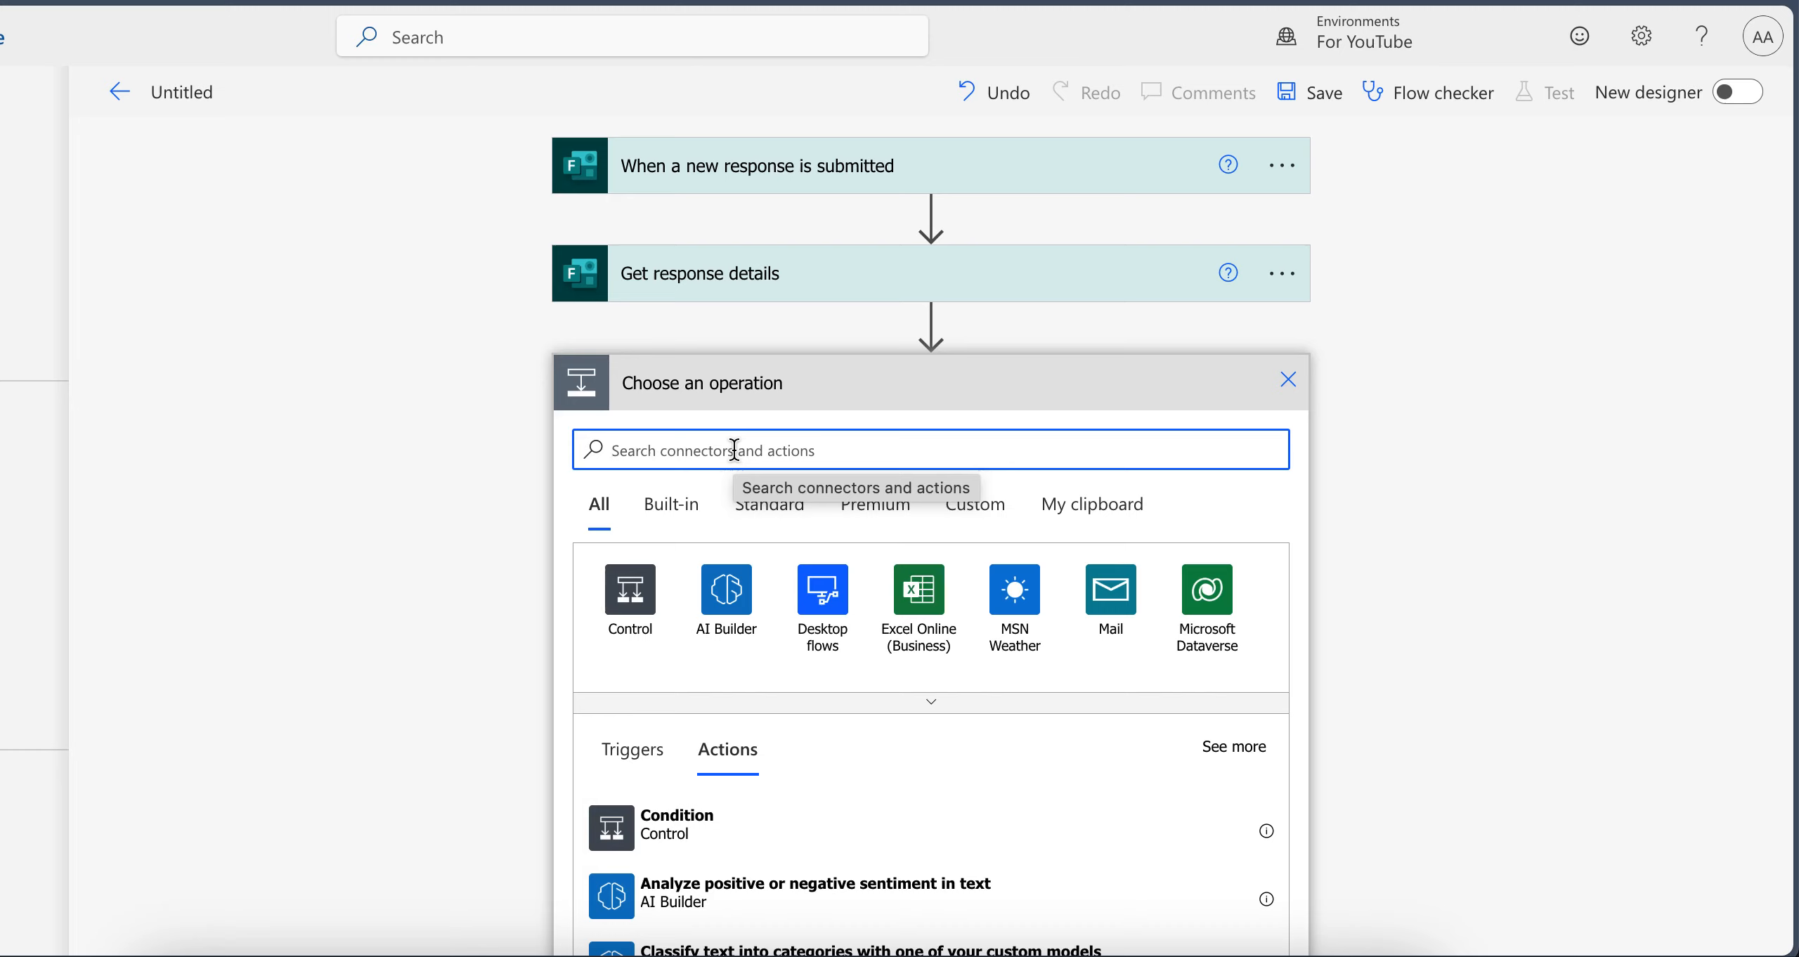
type("send email")
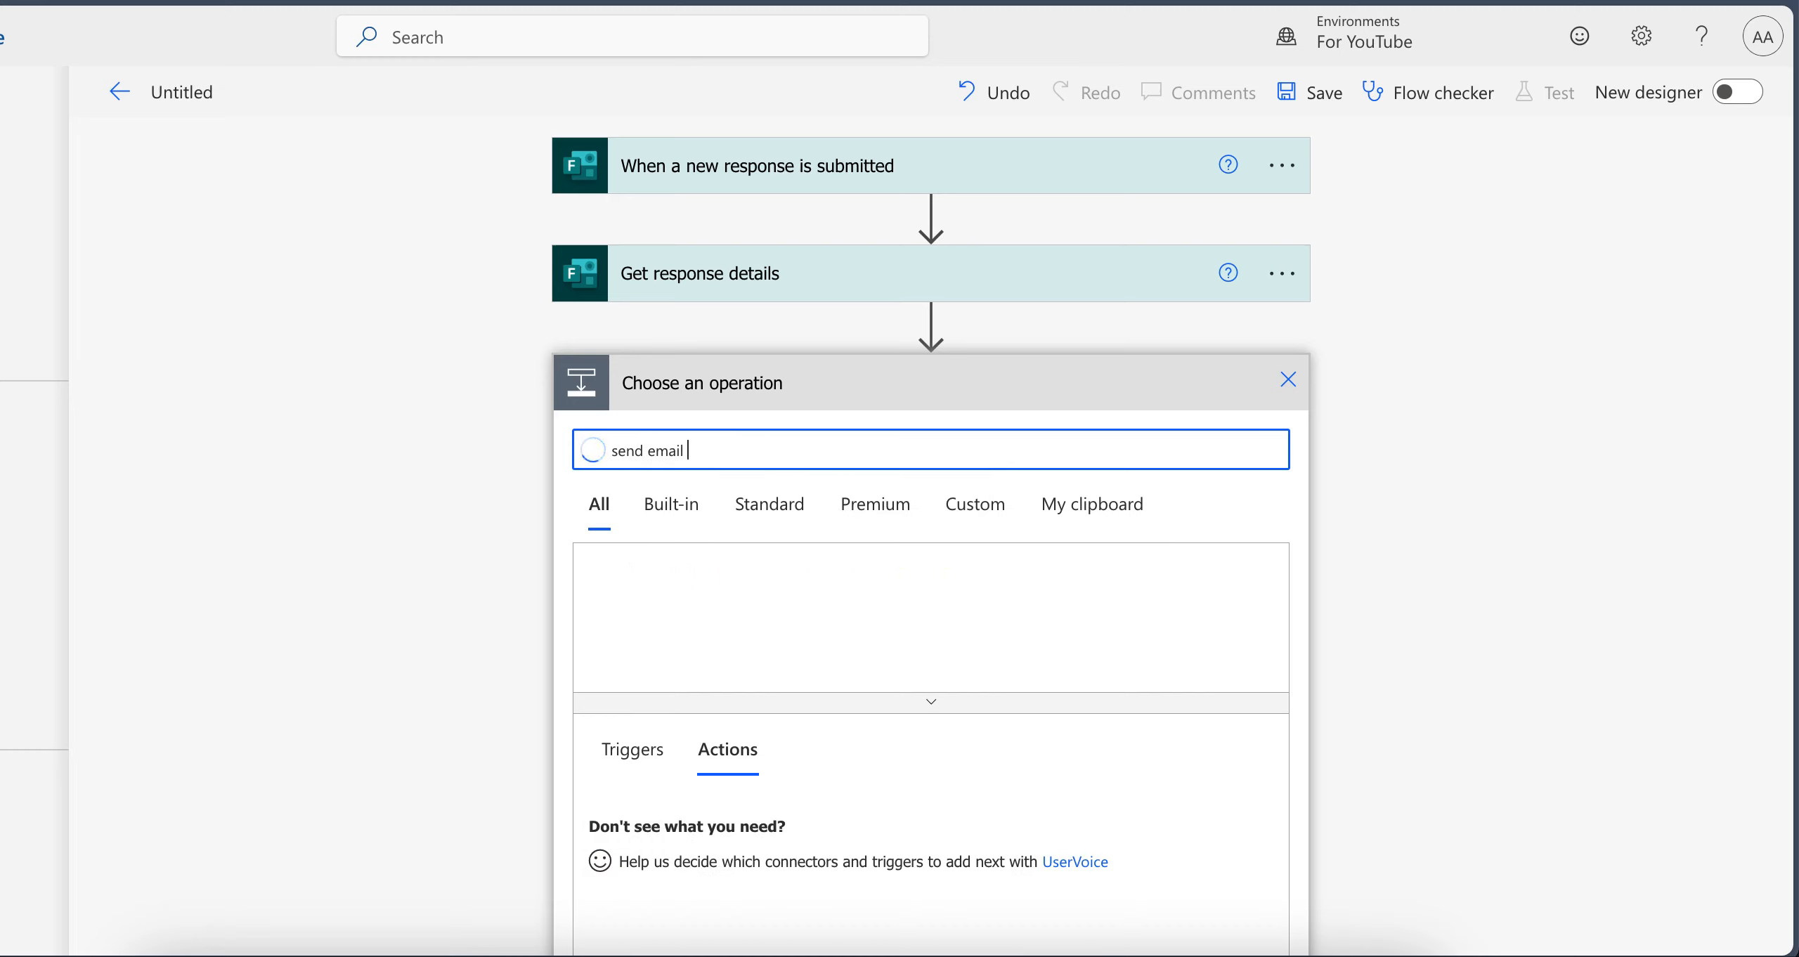
scroll(699, 617, "down", 5)
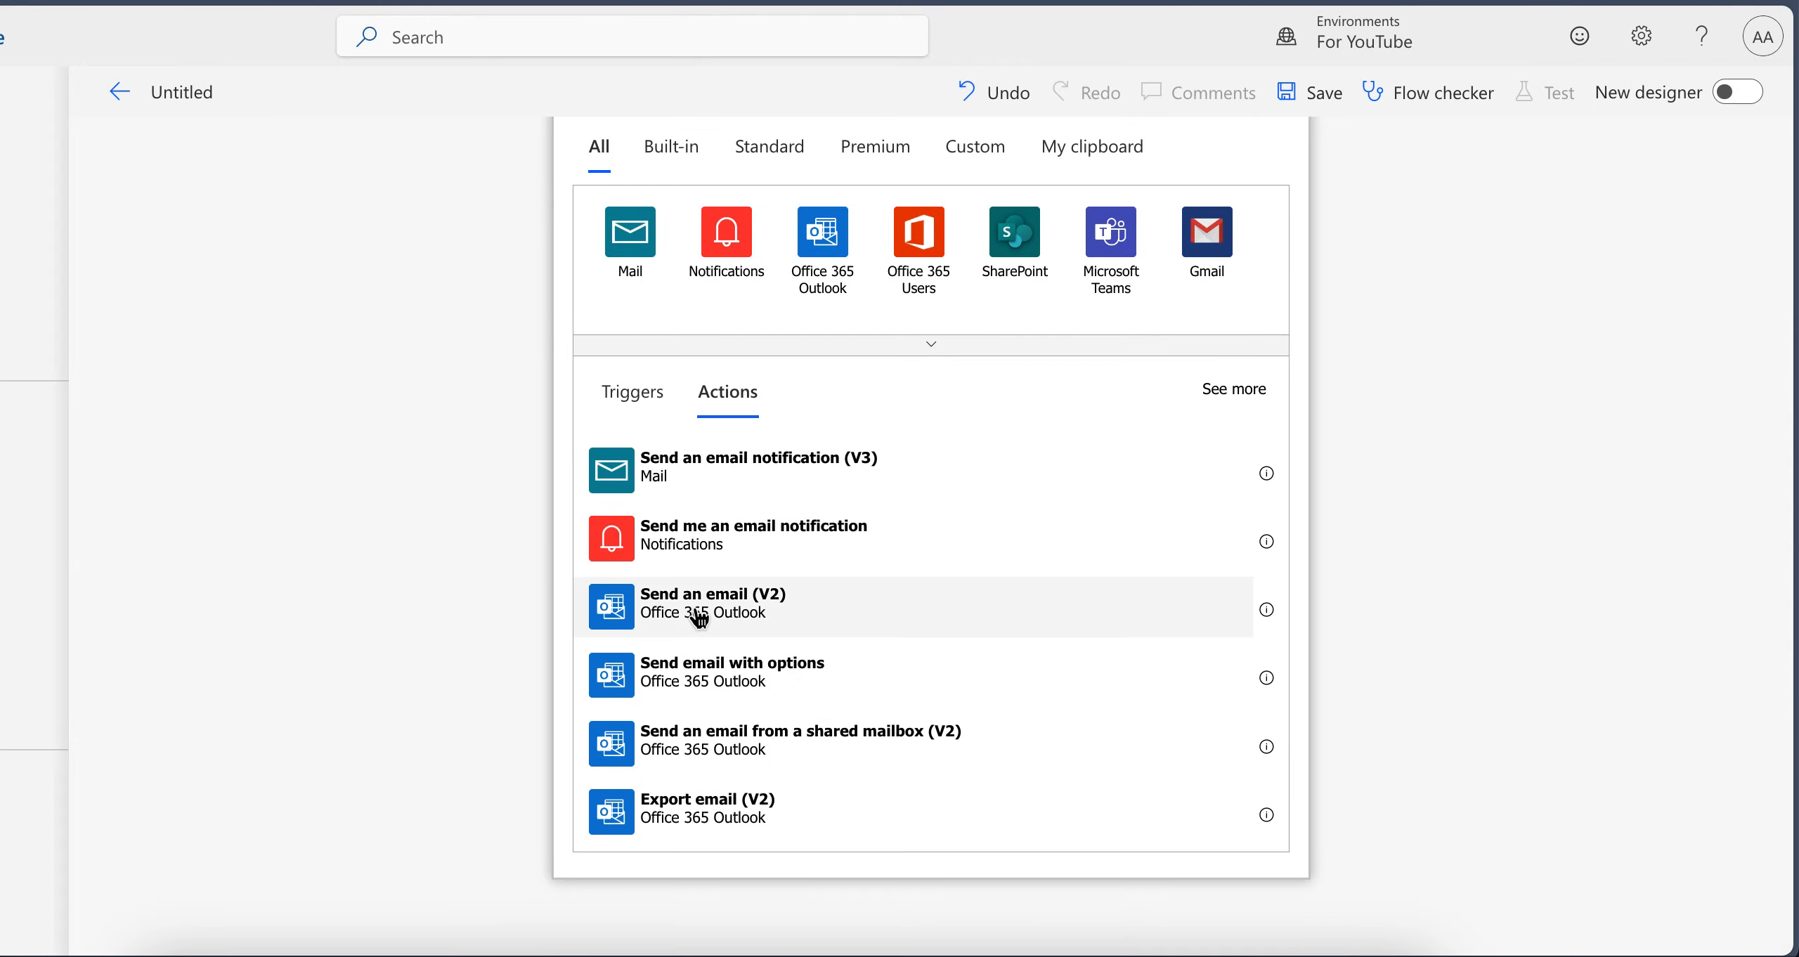
left_click(744, 618)
Set the email's To field to the suggested recipient by looking up the person's name
left_click(785, 436)
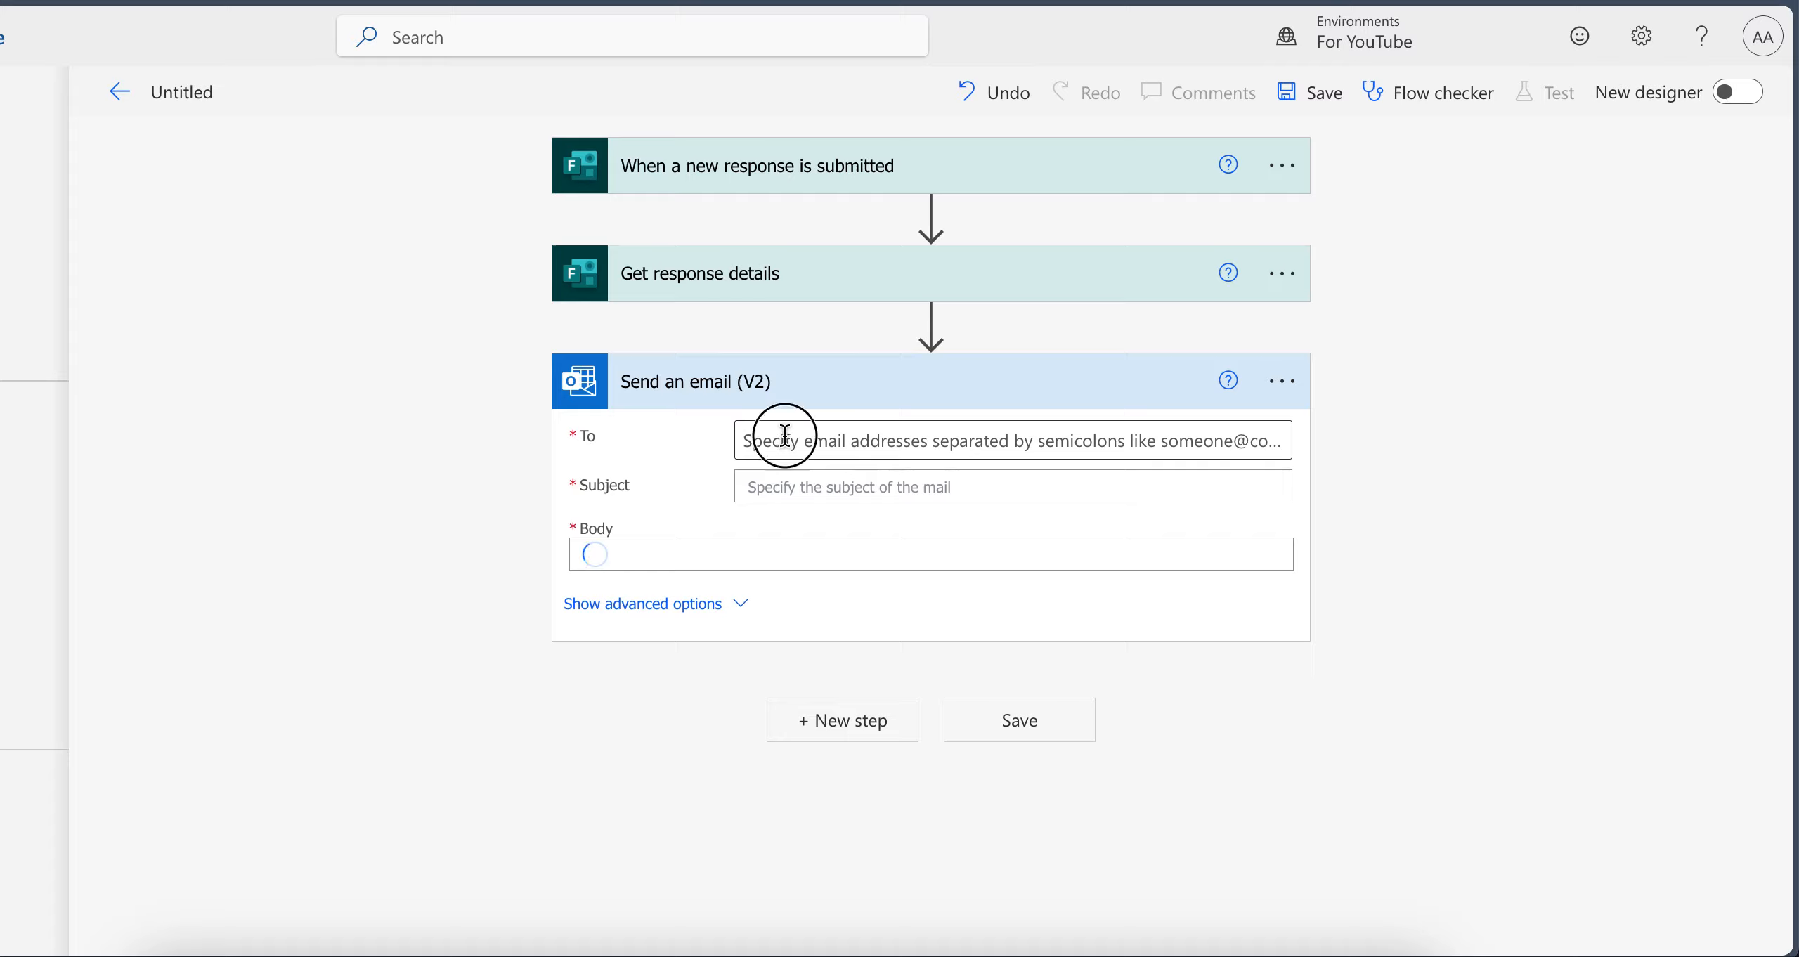
type("ali")
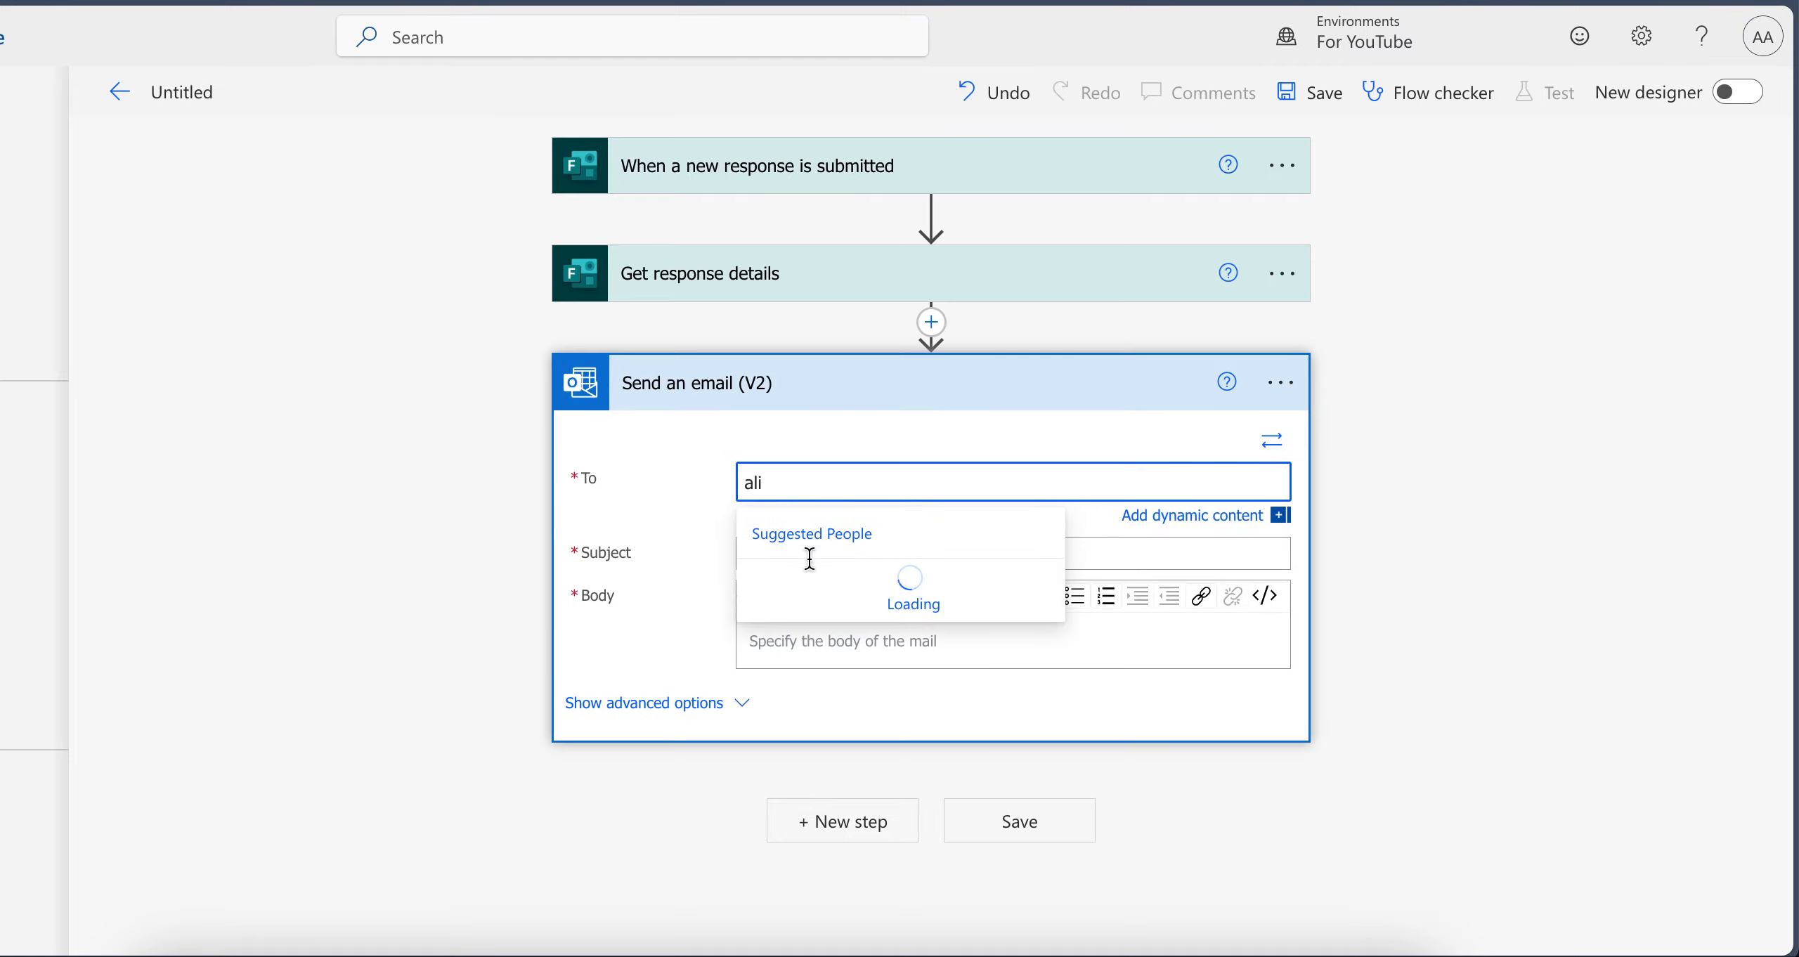
left_click(815, 586)
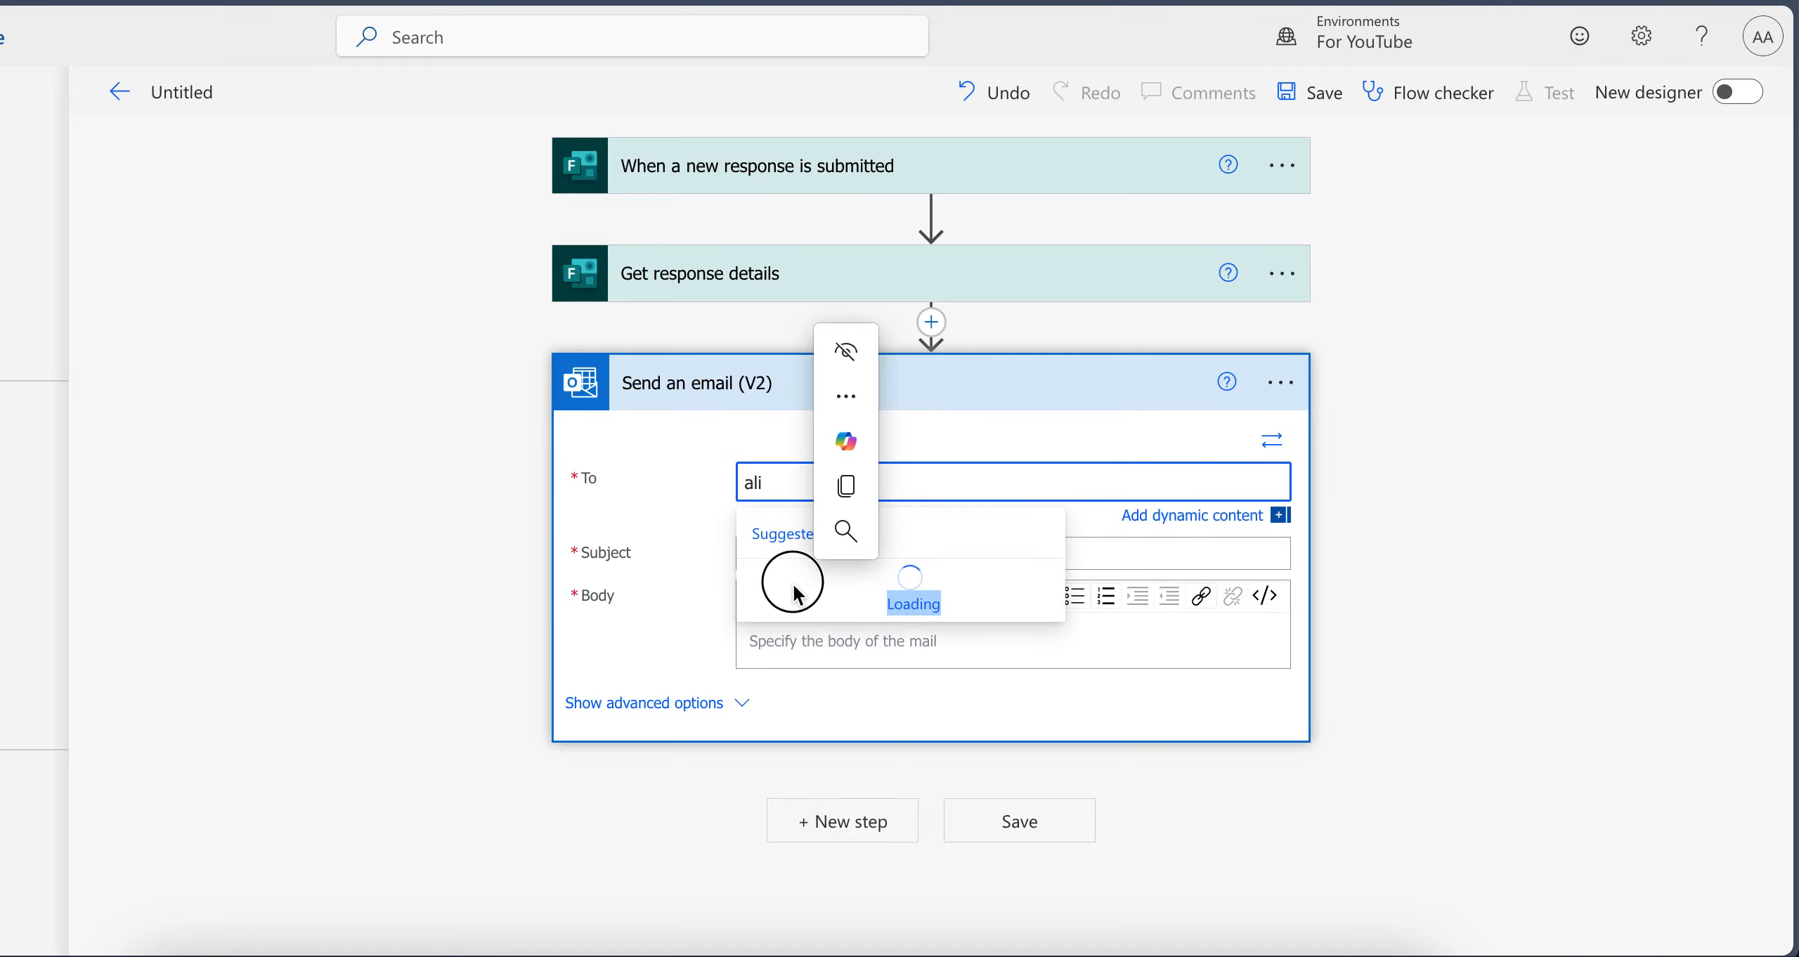
double_click(861, 482)
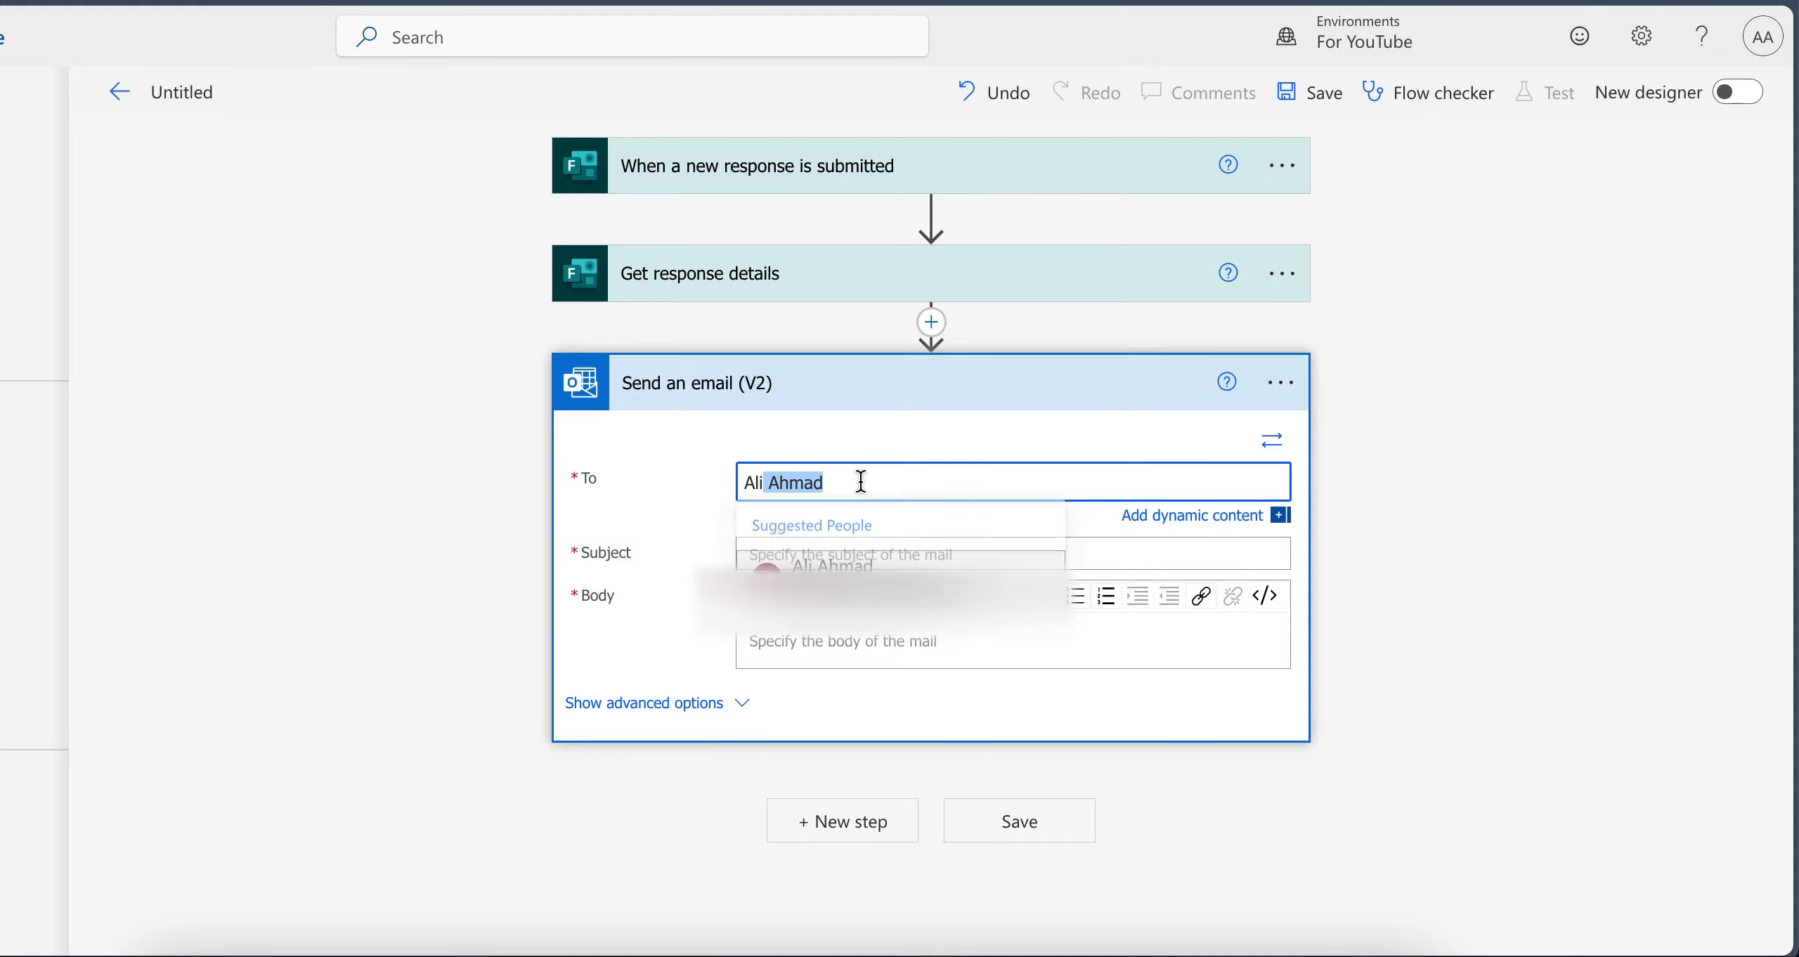
left_click(1470, 531)
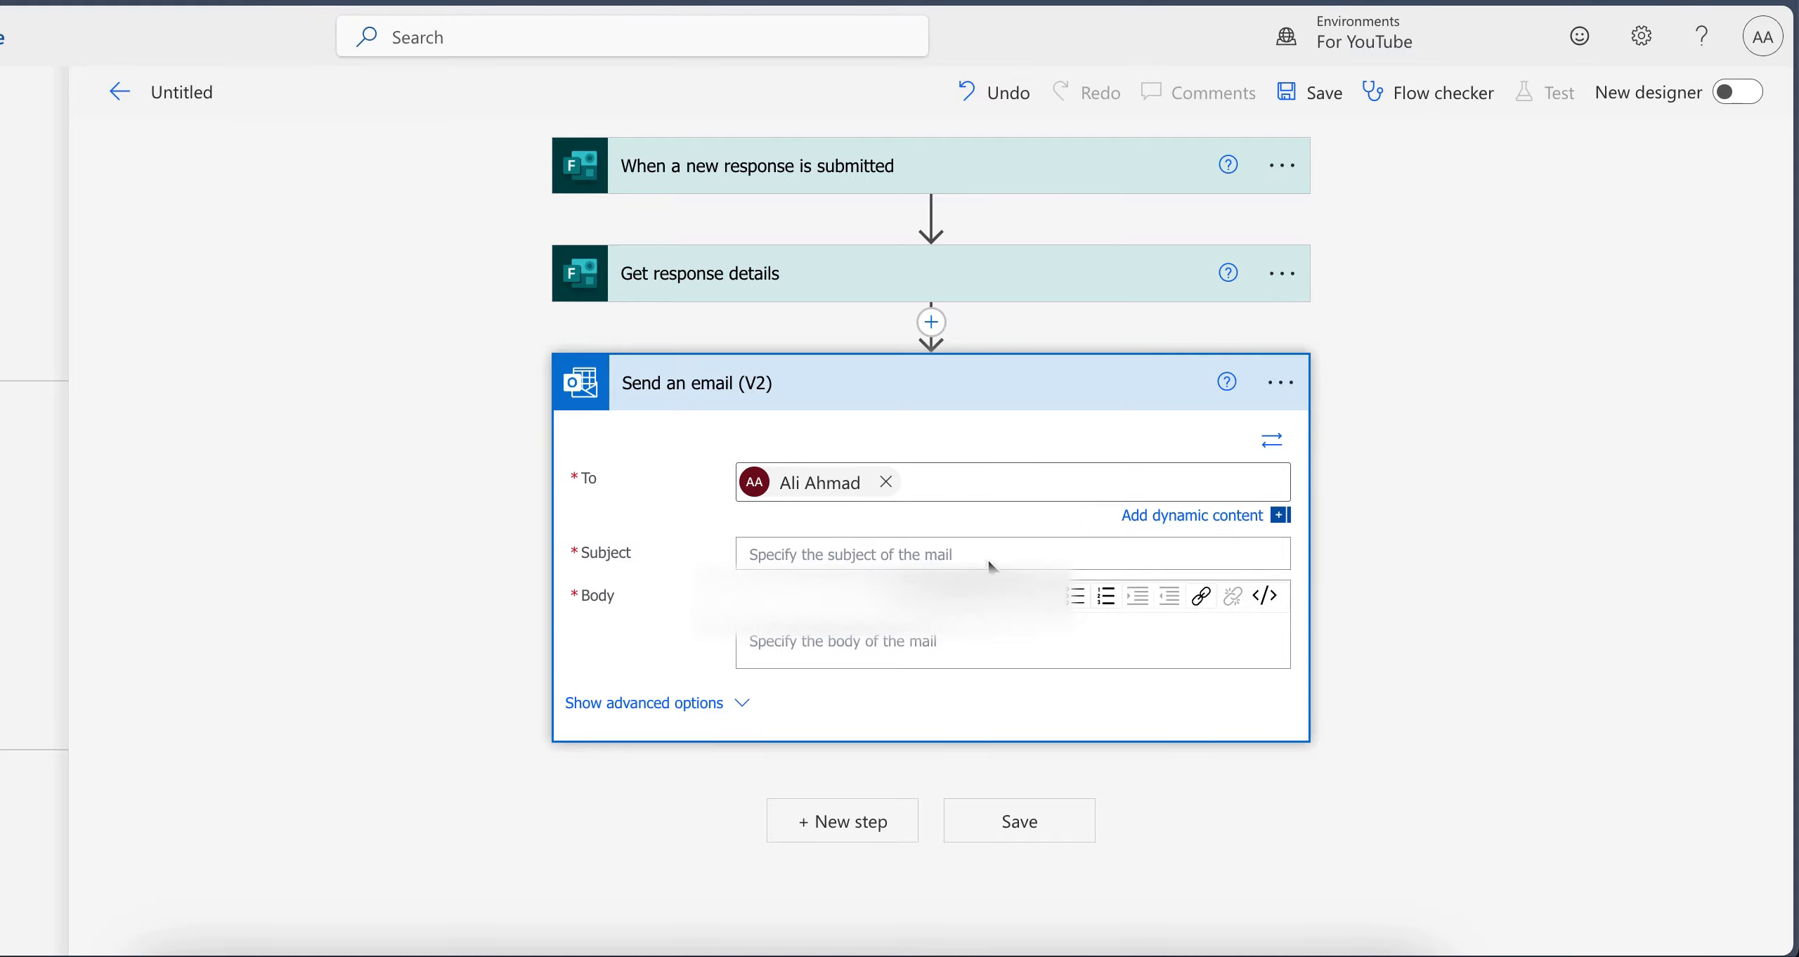
Compose the email subject as "TestingOut", the Your name dynamic value, and "submitted from"
left_click(874, 544)
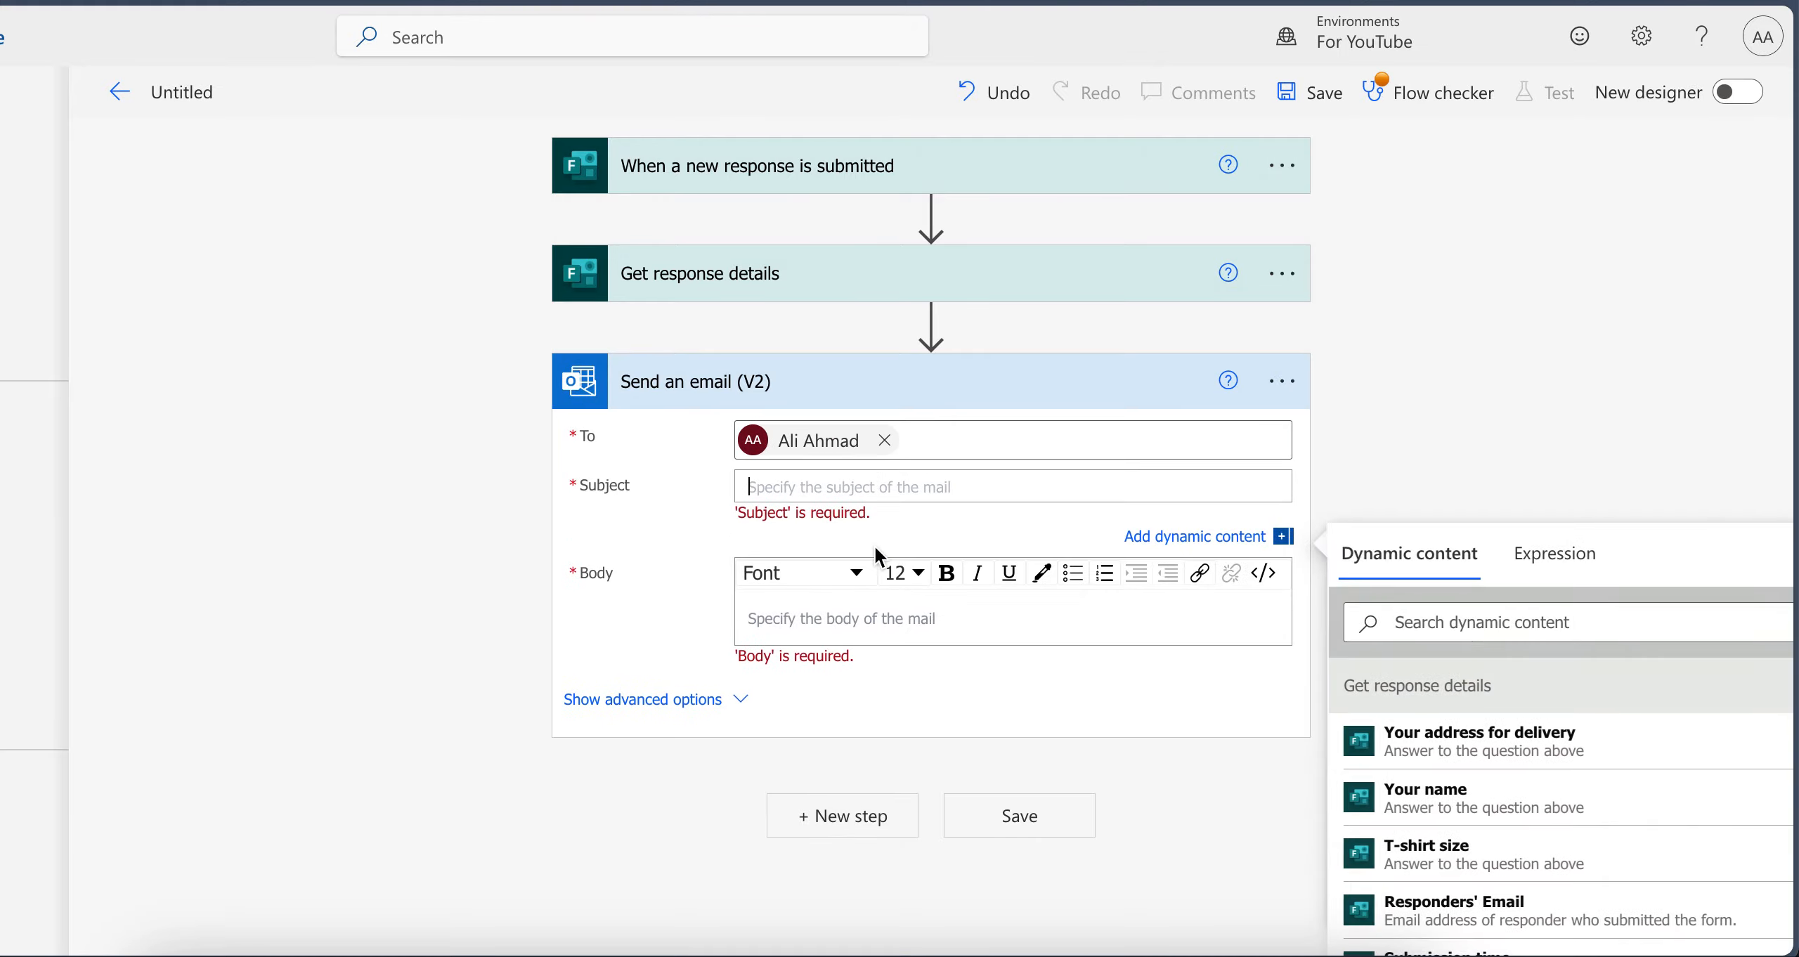
scroll(1464, 457, "down", 1)
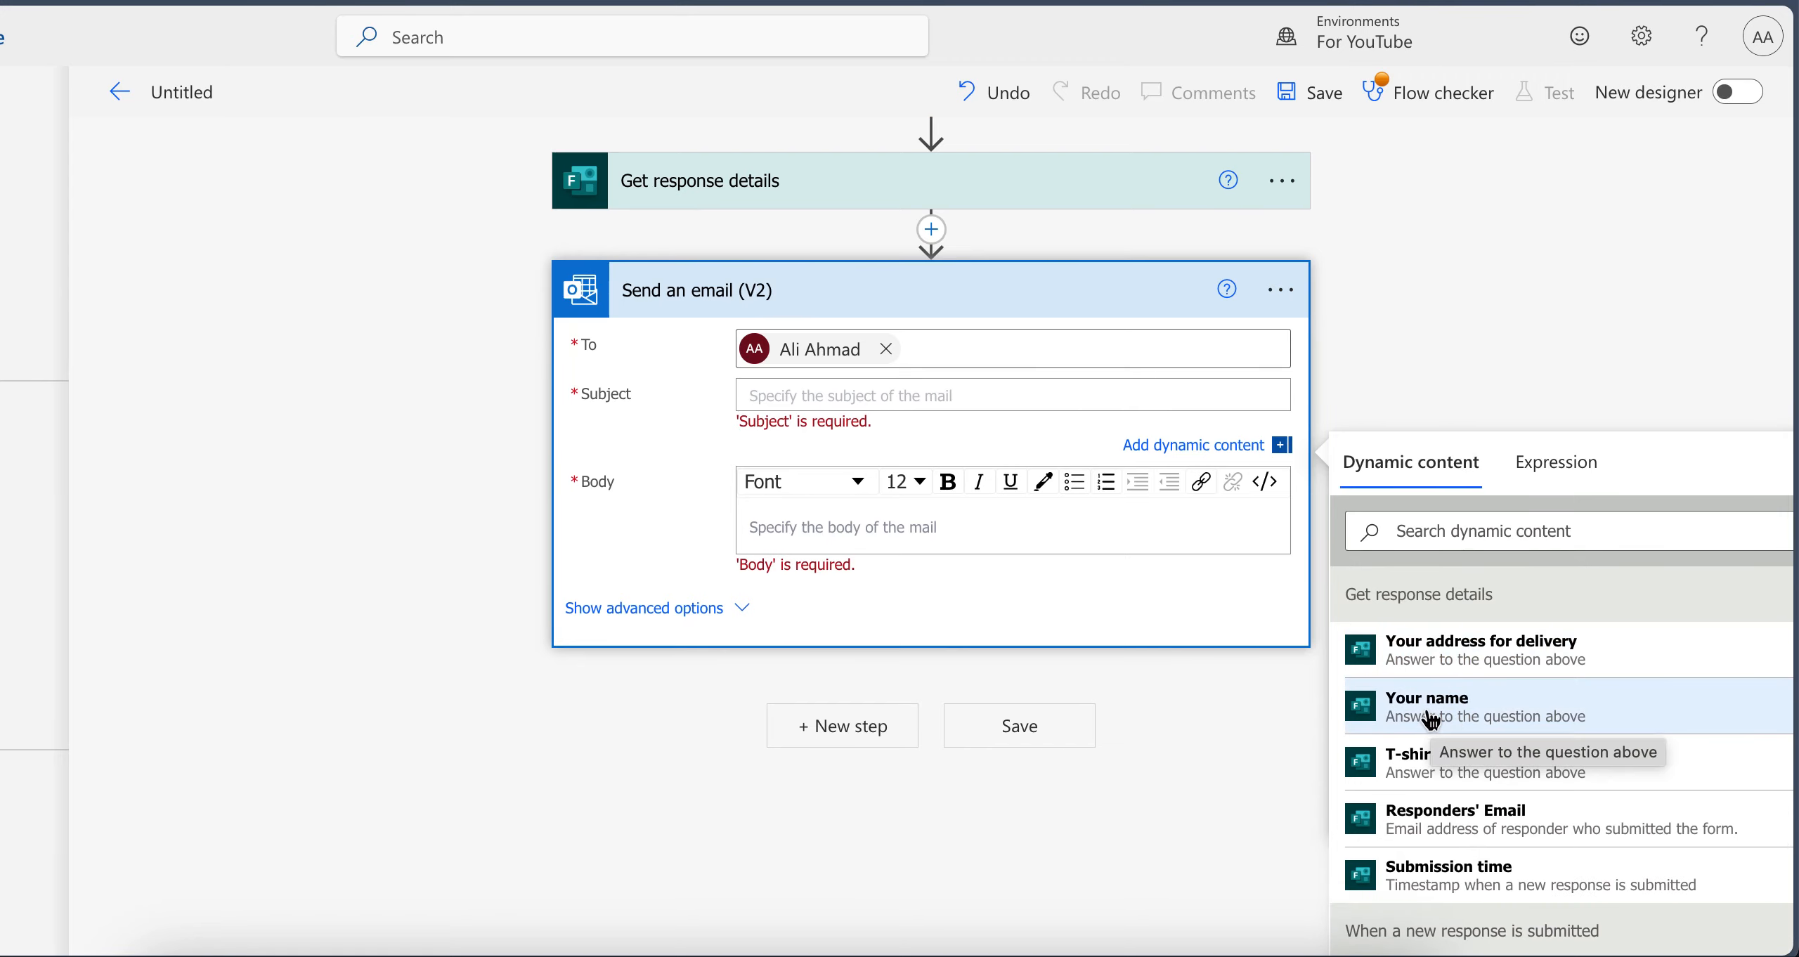
left_click(1455, 718)
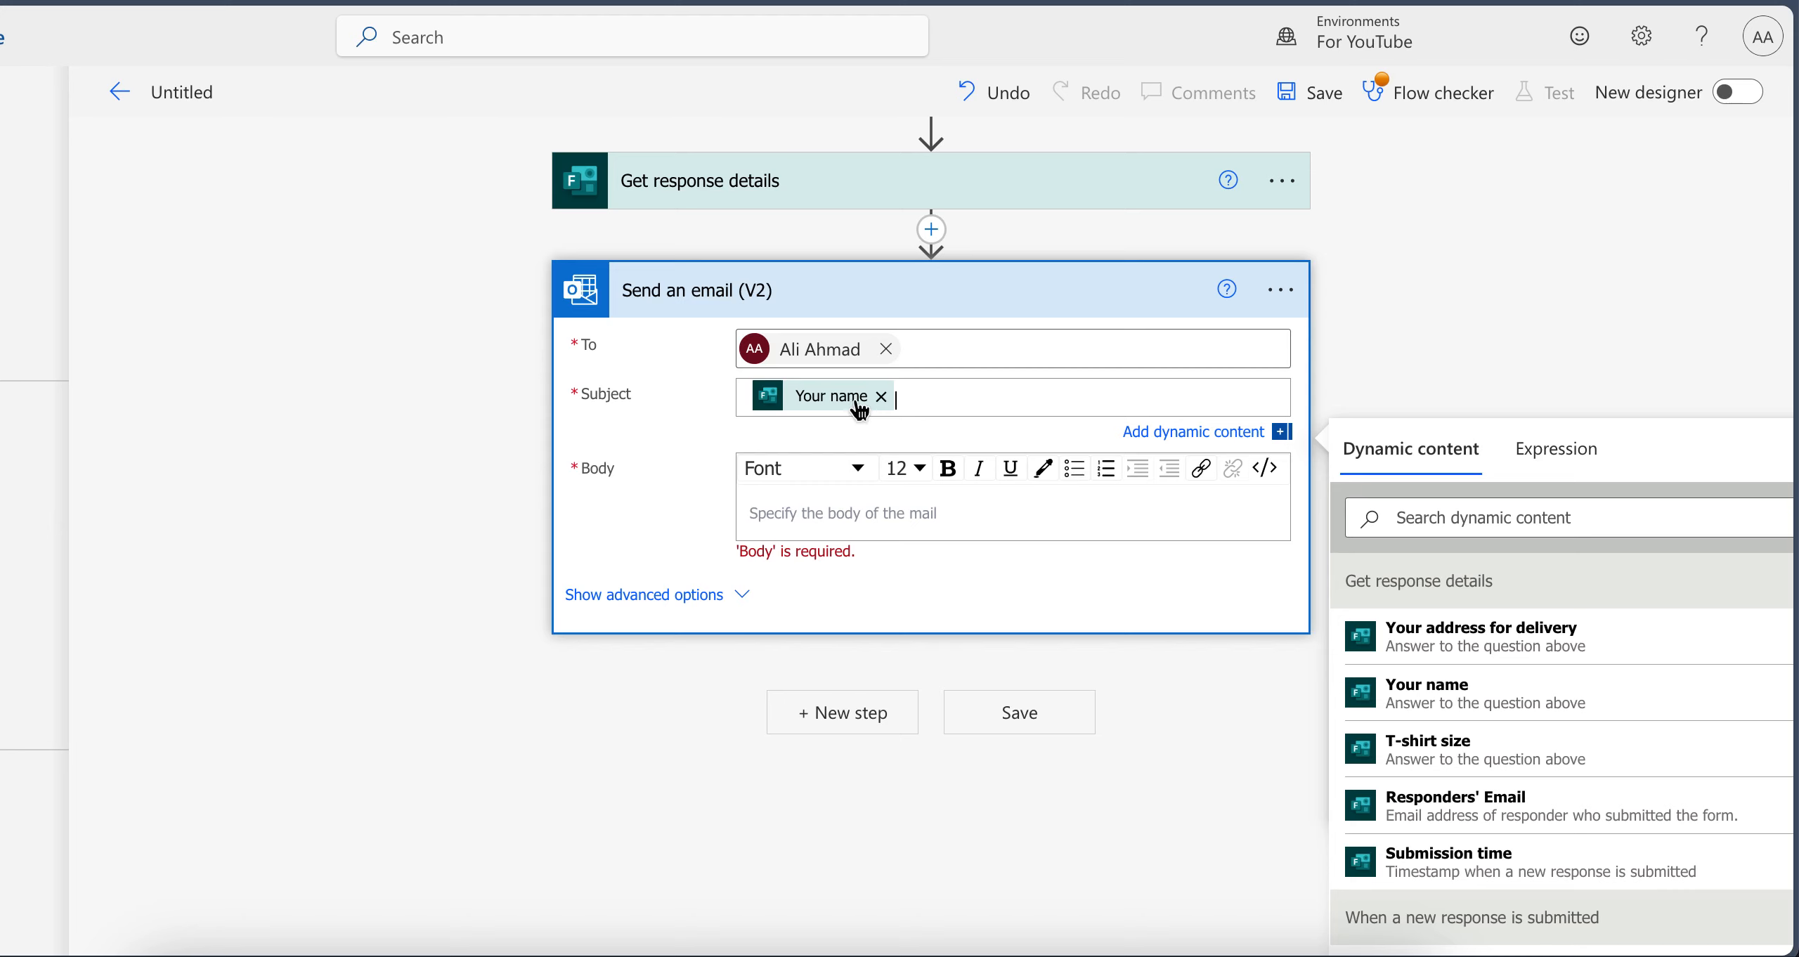
left_click(881, 397)
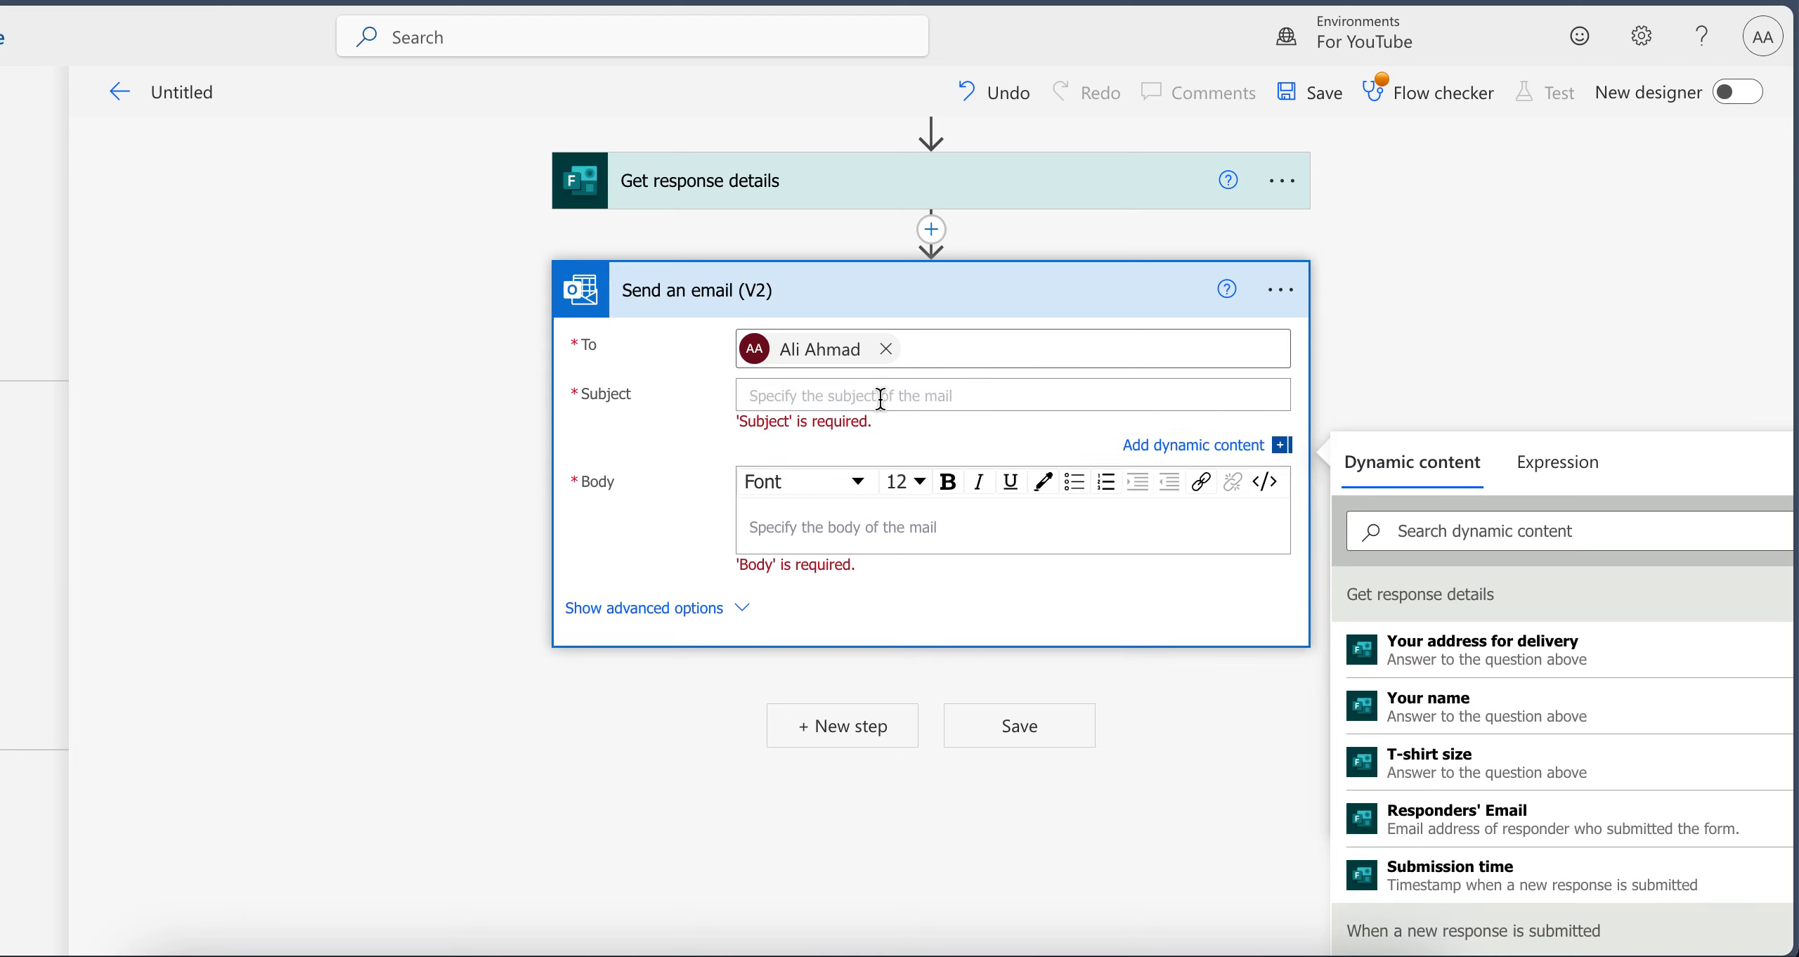
type("TestingOut")
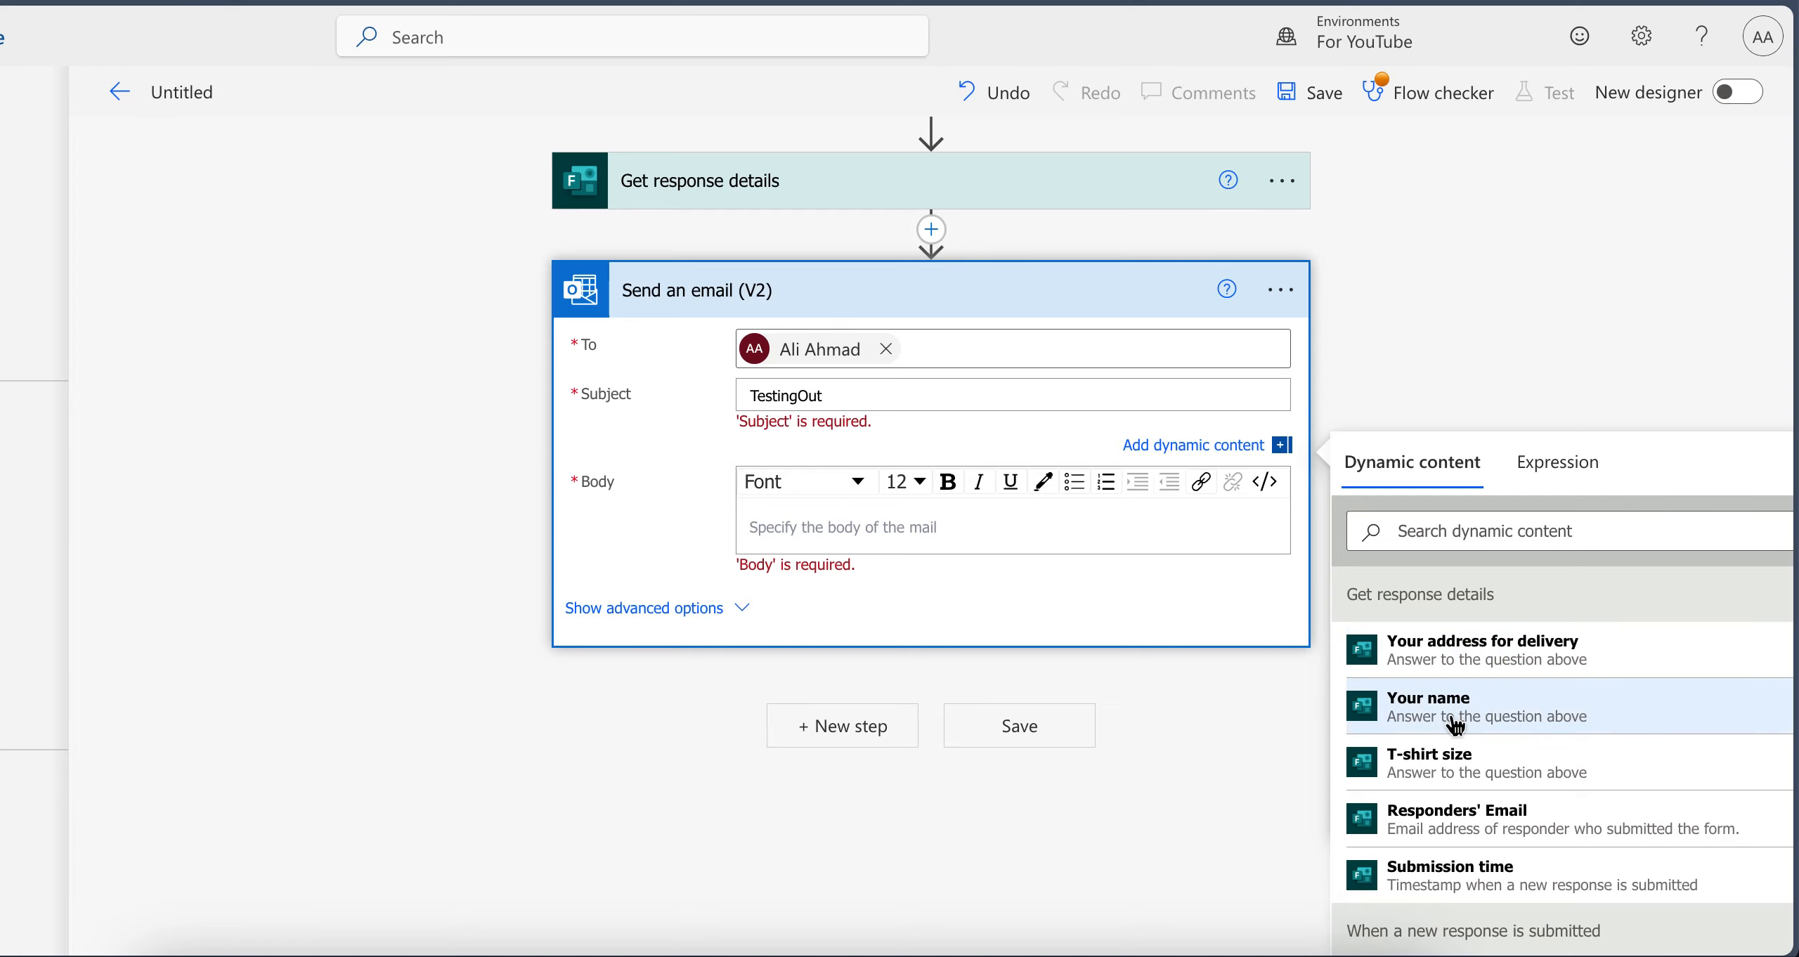
left_click(1518, 720)
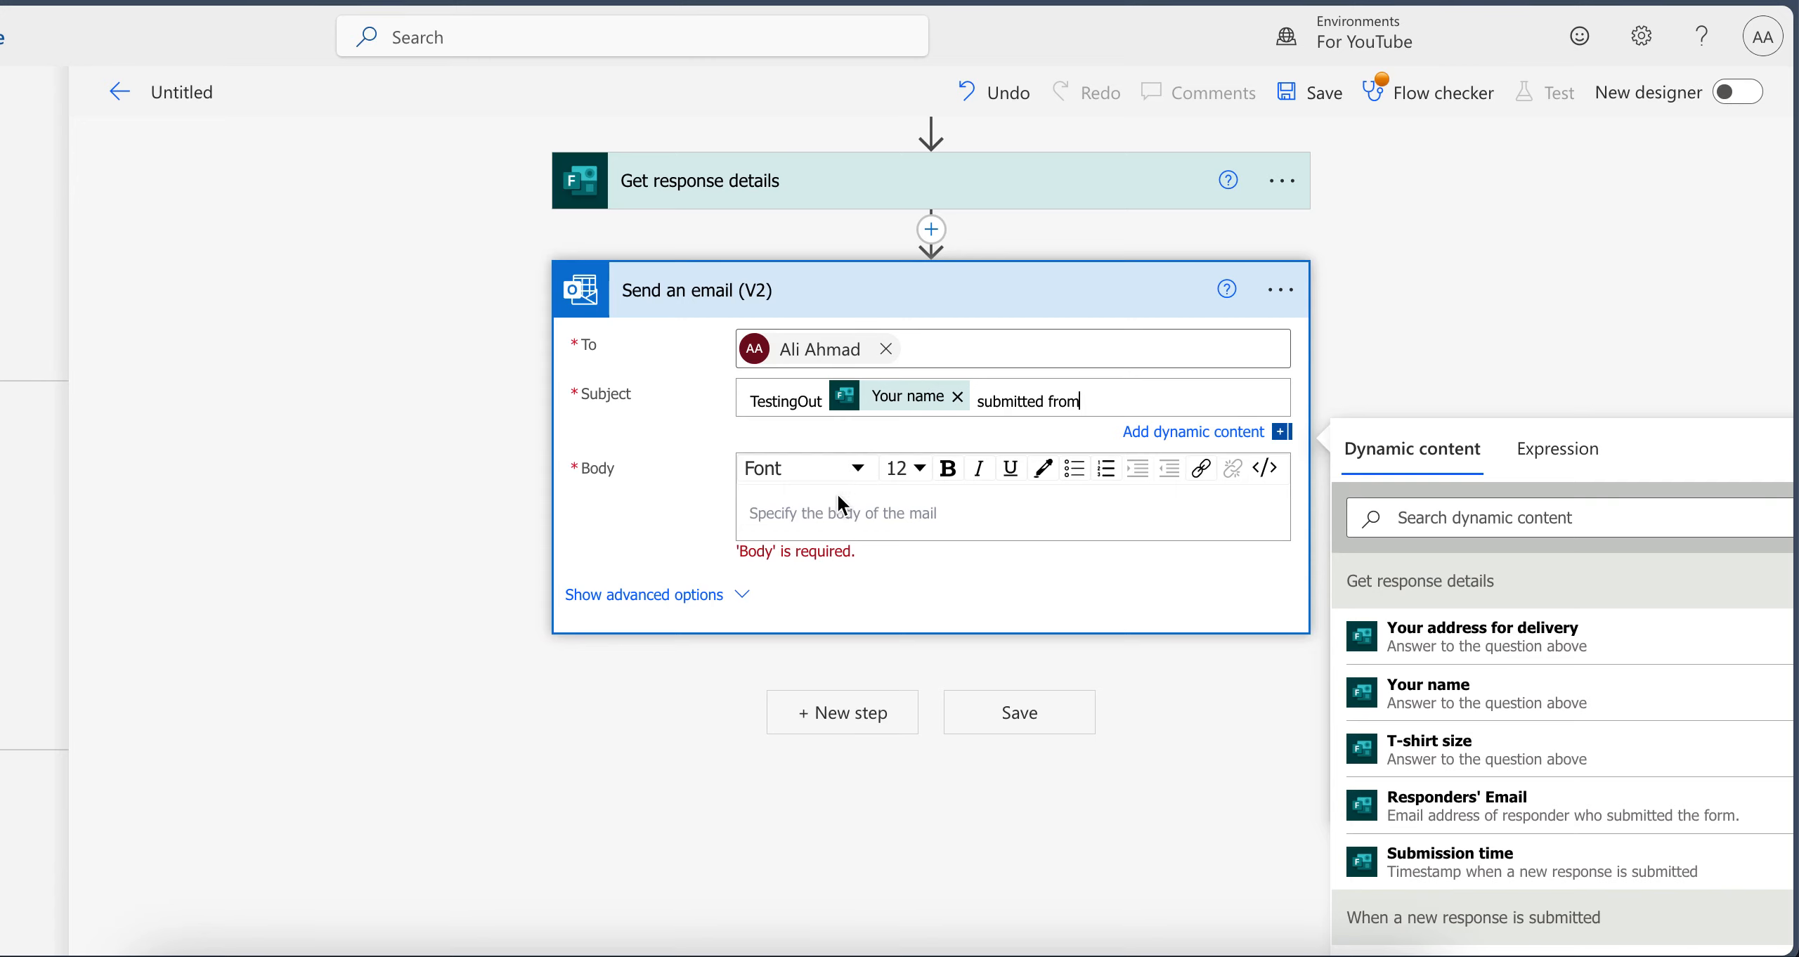
Start the email body with a "Name" label followed by a blank line
left_click(806, 516)
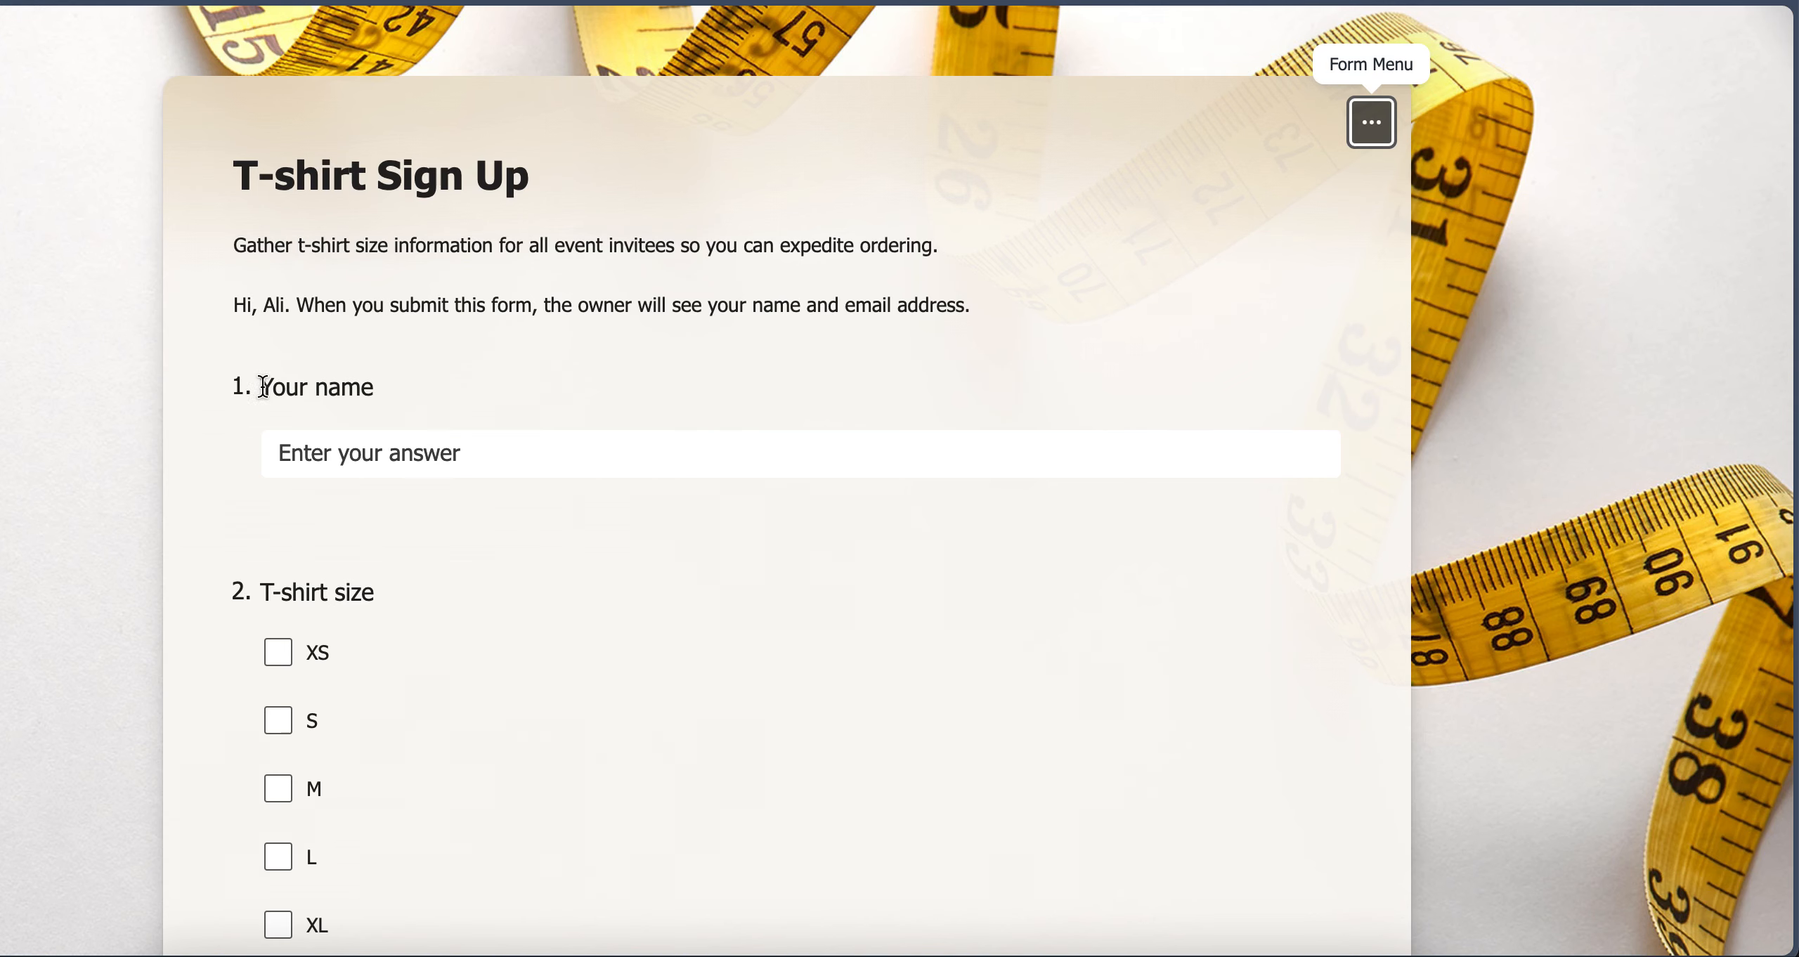
left_click(296, 380)
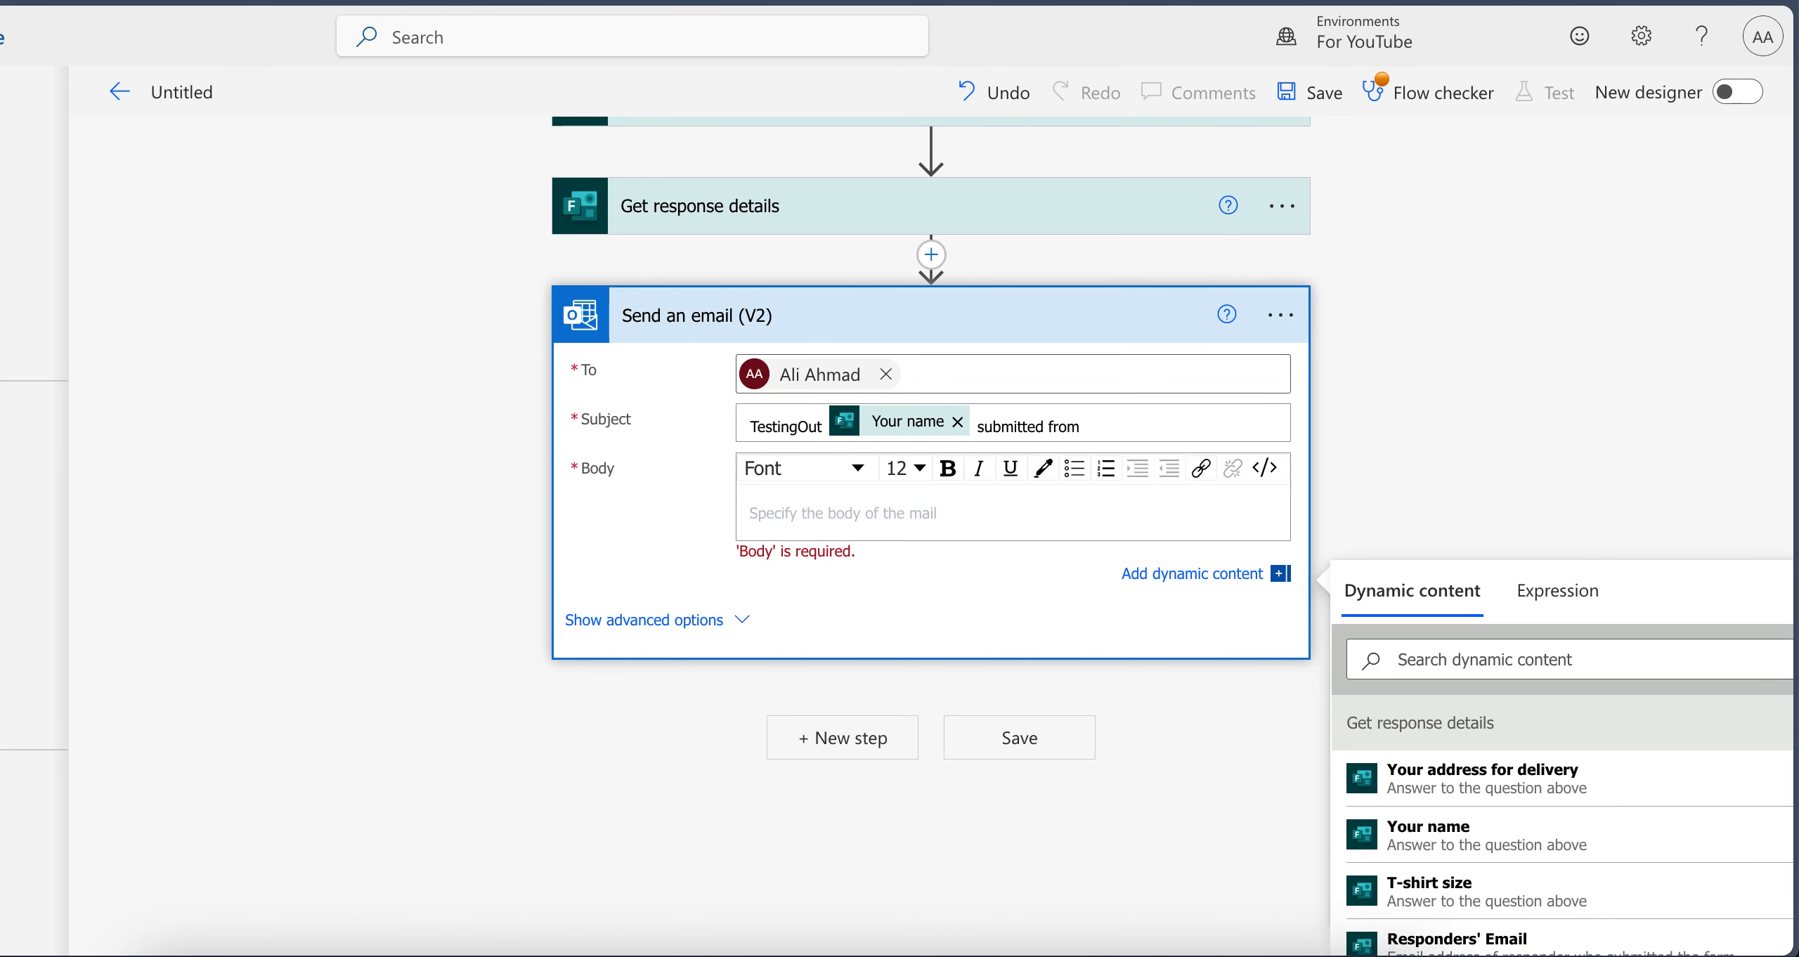
left_click(818, 529)
type("N")
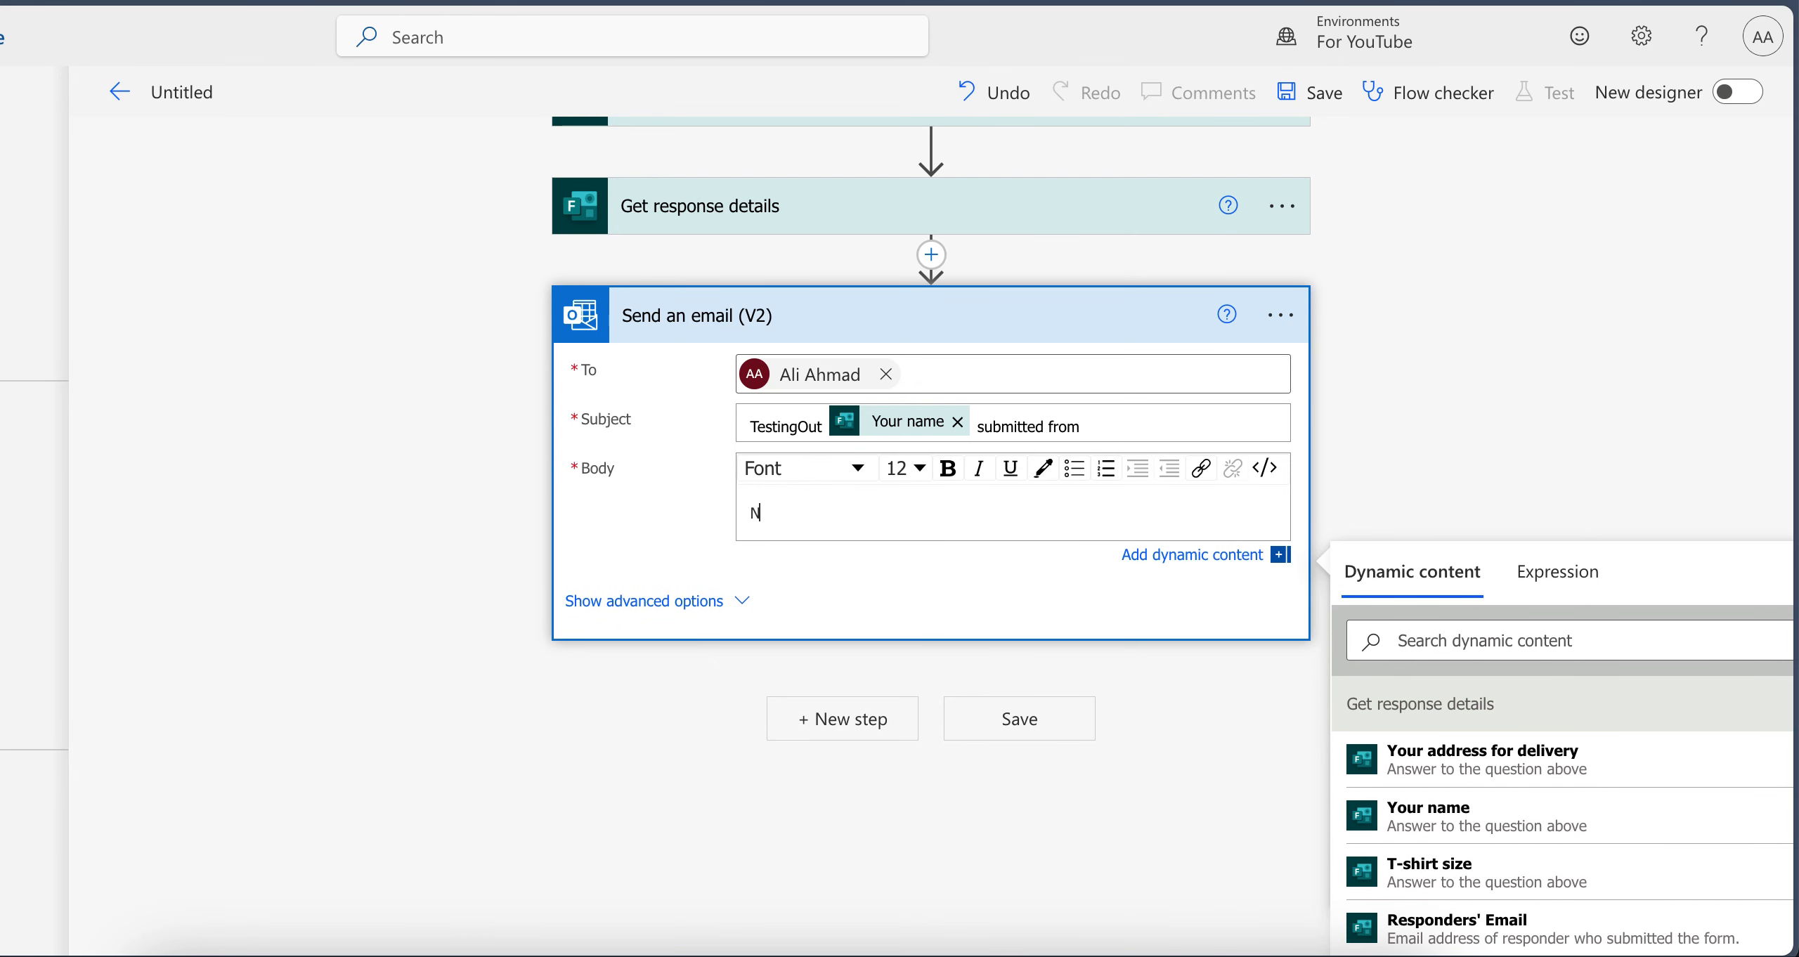
type("ame")
key("Return")
key("Return")
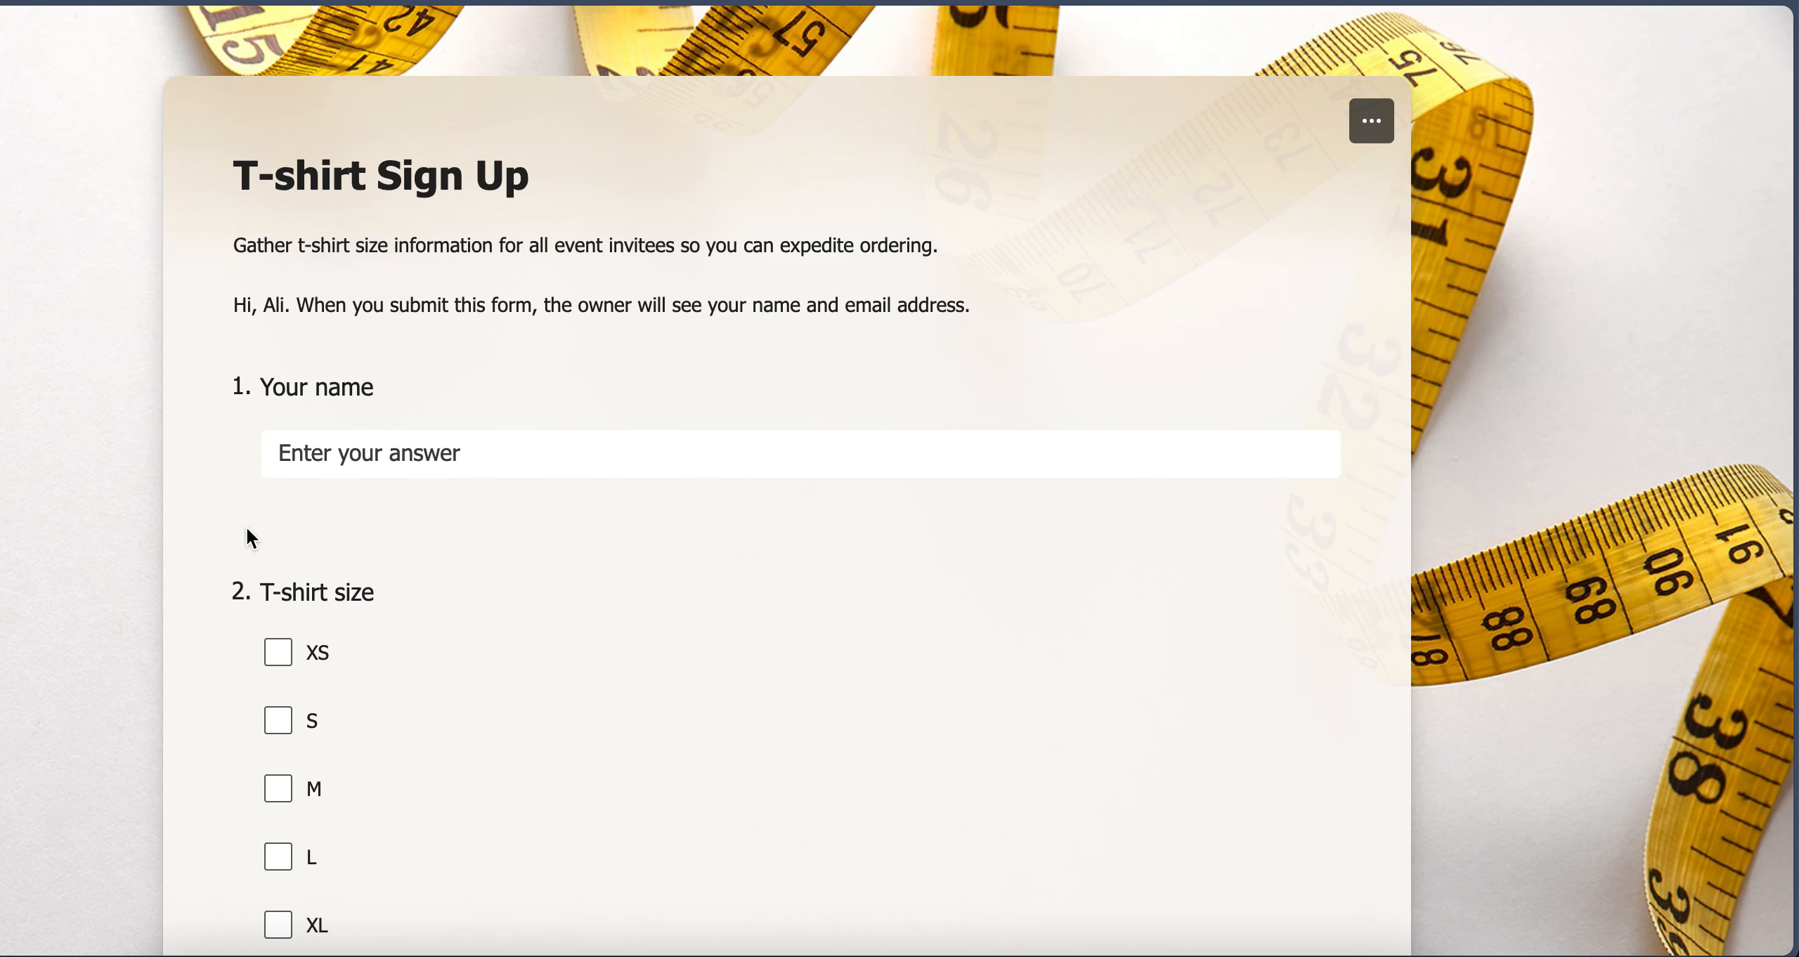
Add the form's "T-shirt size" question text as a second label in the email body, ending both labels with a colon
left_click_drag(262, 593, 410, 610)
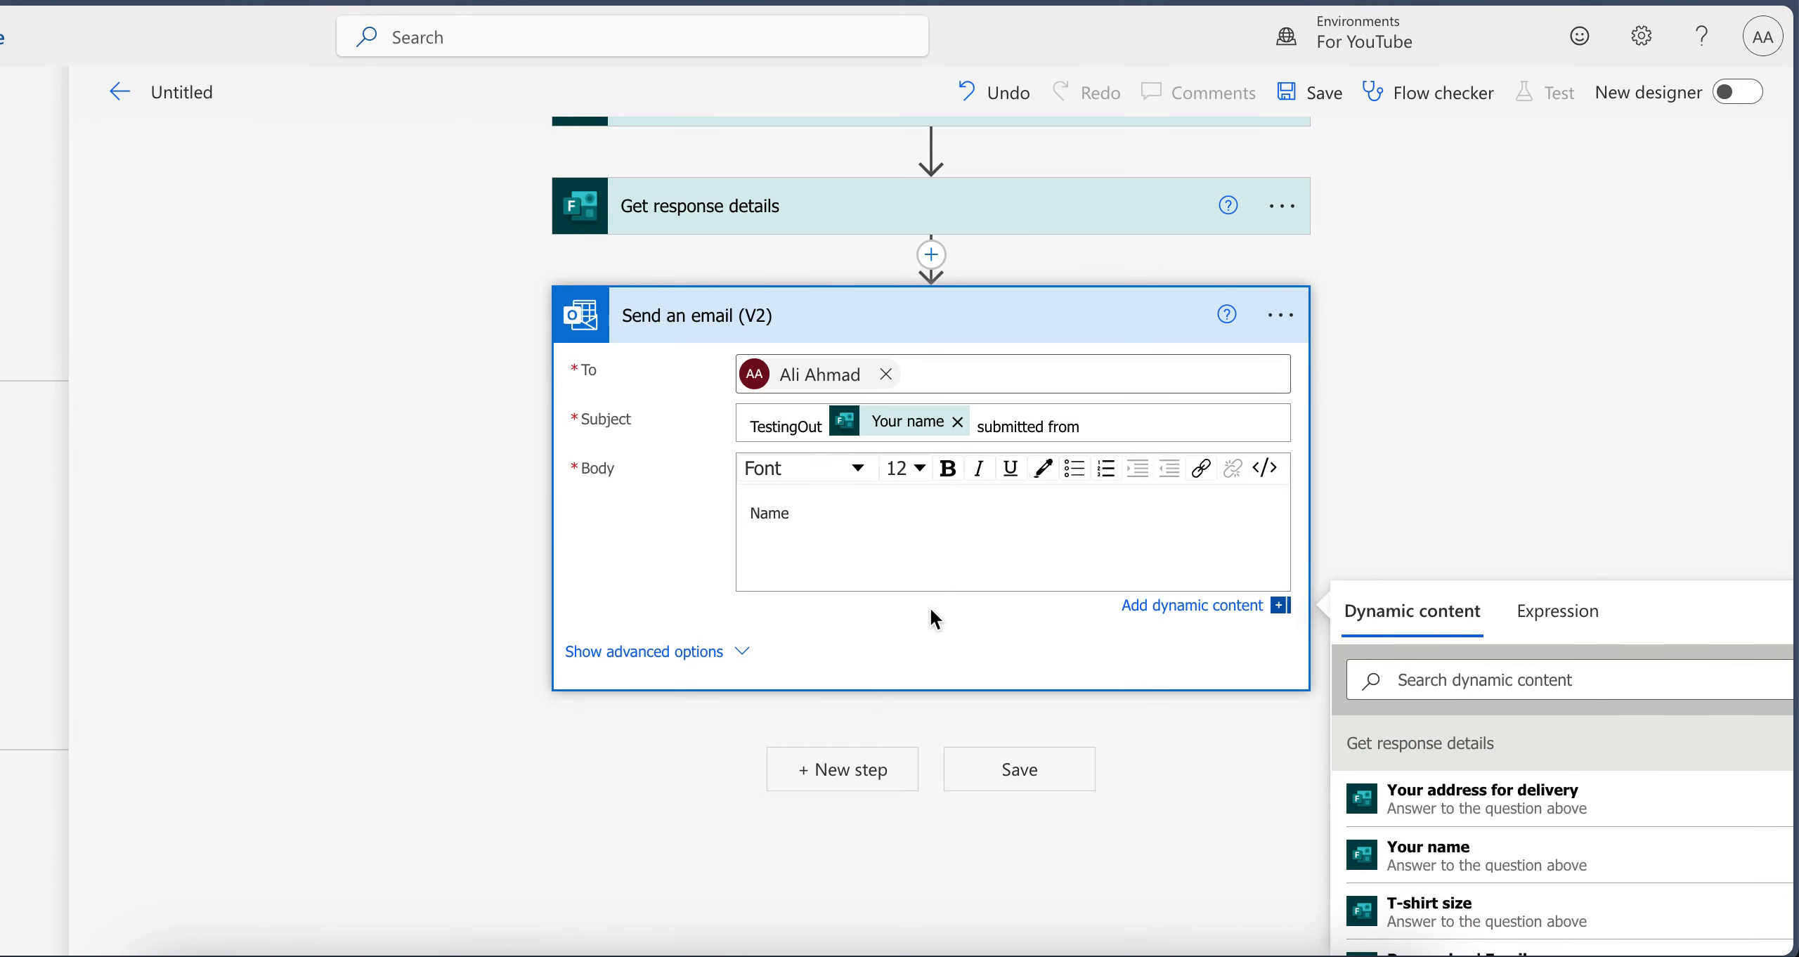
type("T-shirt size")
left_click(815, 514)
type(":")
left_click(844, 566)
type("\"")
key("Return")
key("Return")
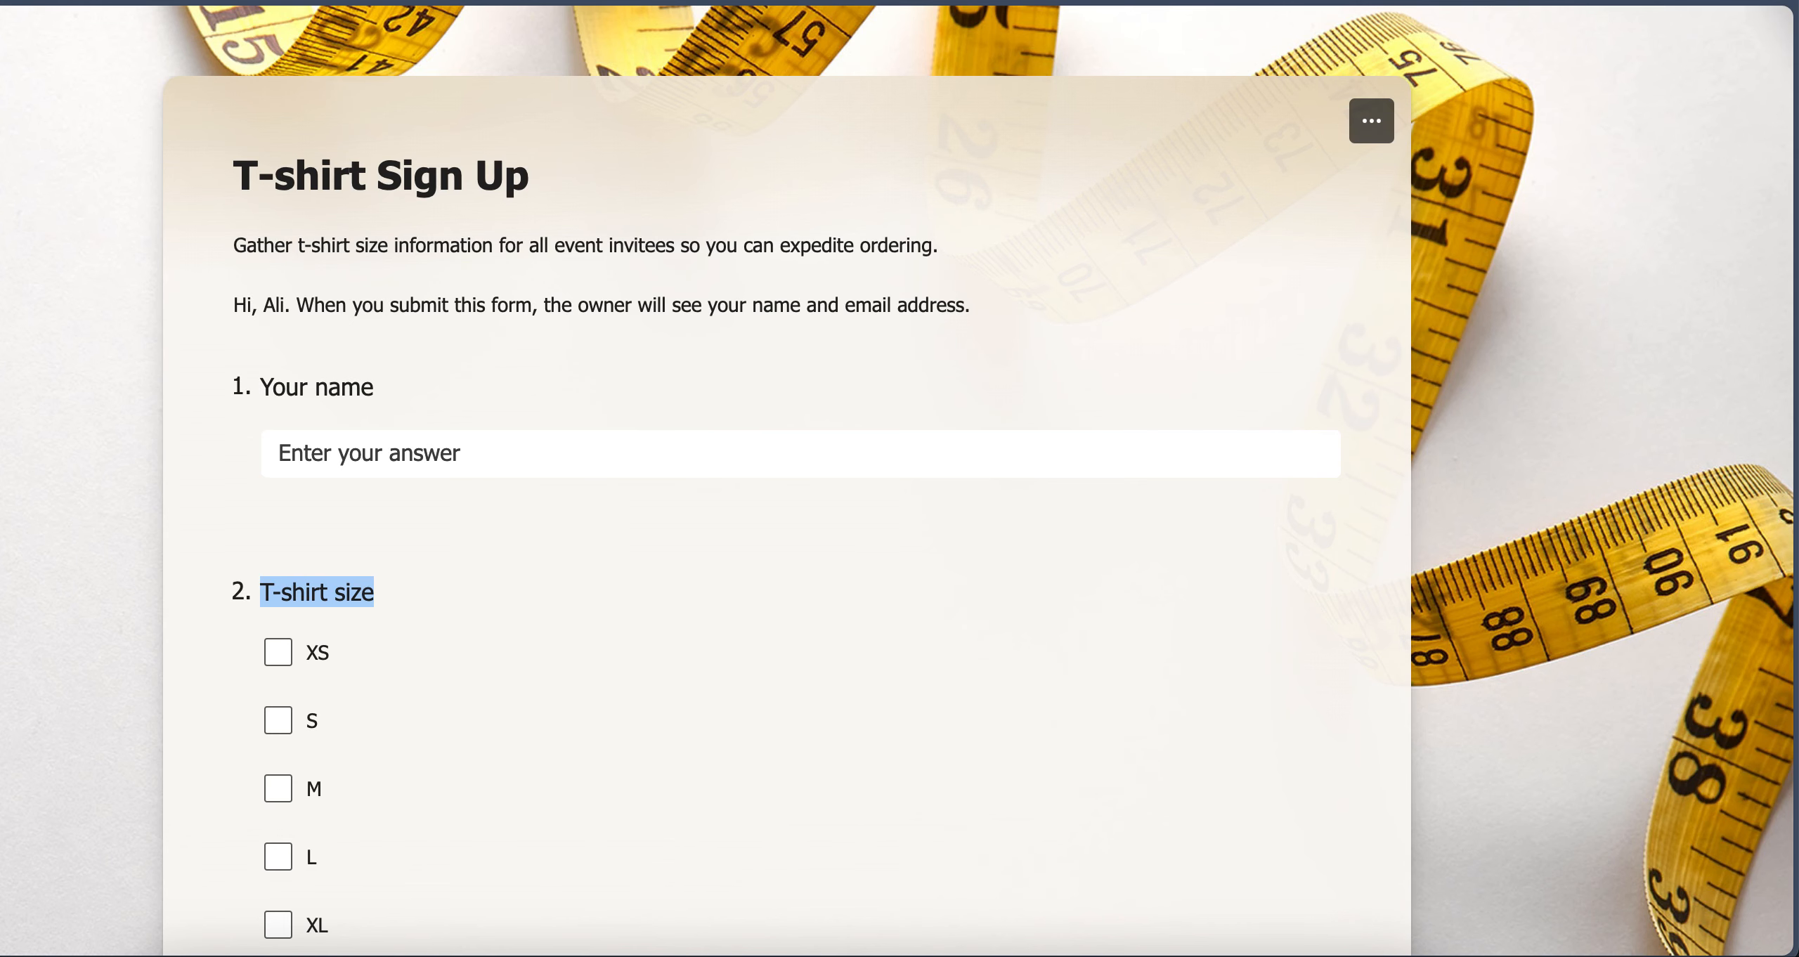
Add a third label, "Delivery Address:", to the email body, based on the form's delivery address question
scroll(454, 603, "down", 10)
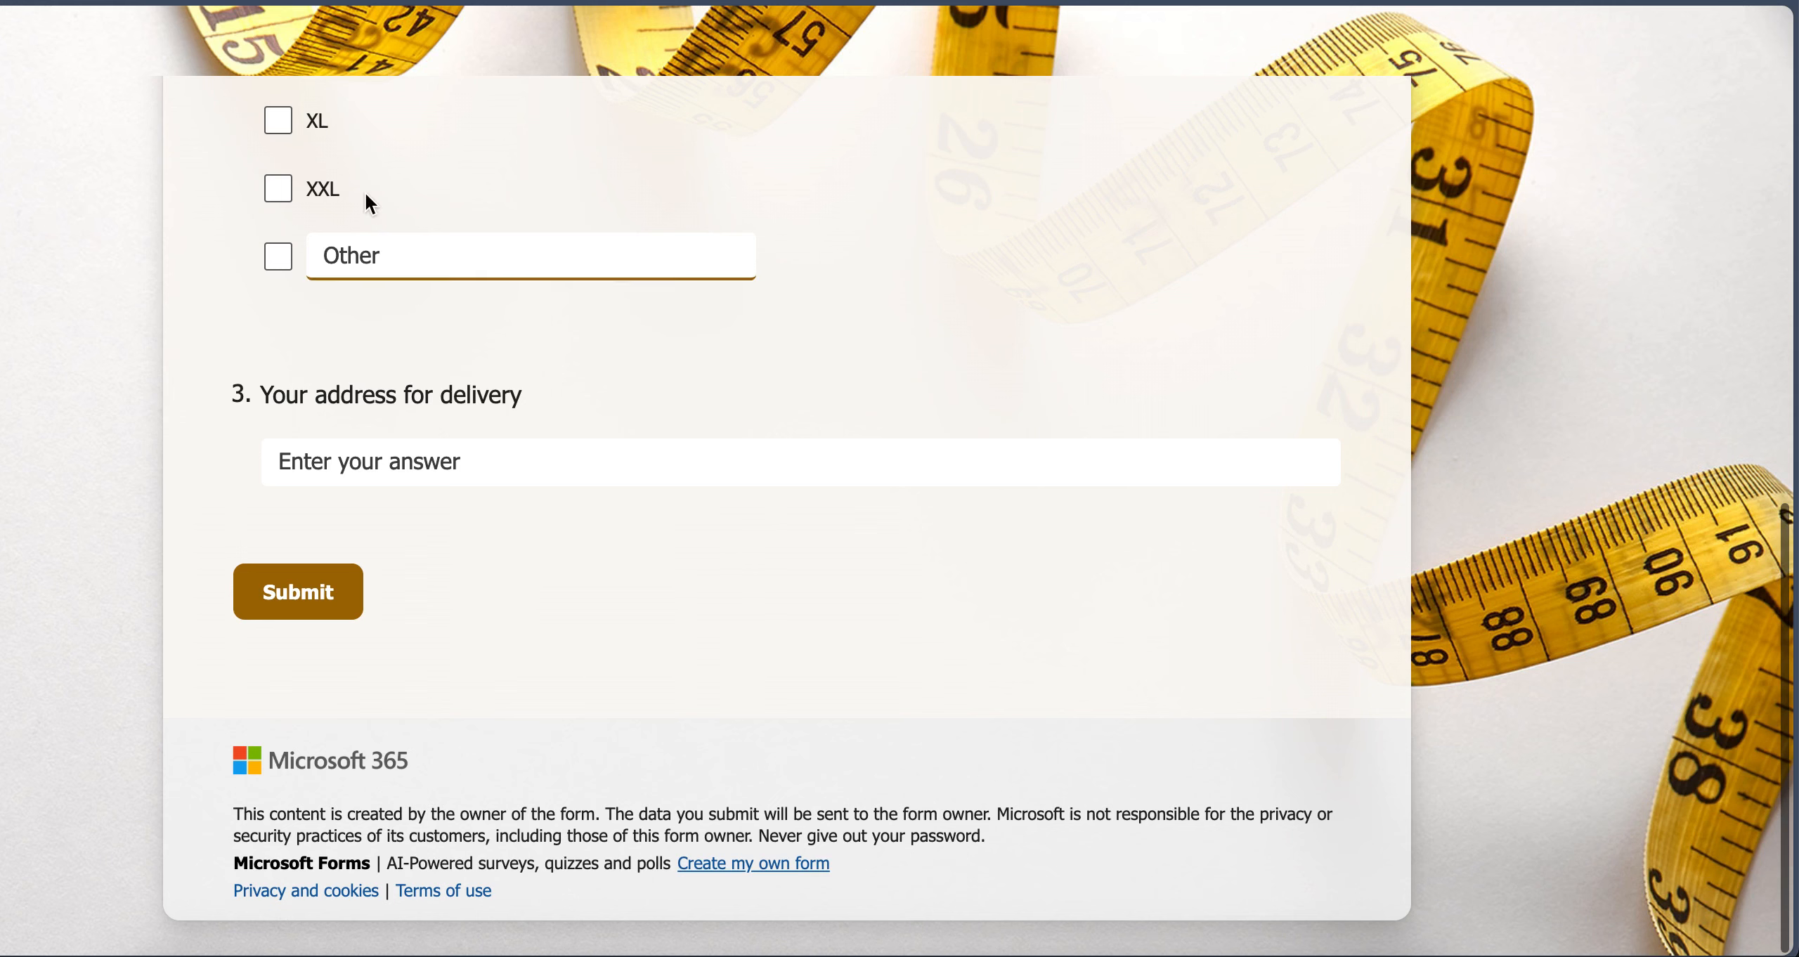
left_click_drag(264, 397, 614, 402)
left_click(442, 383)
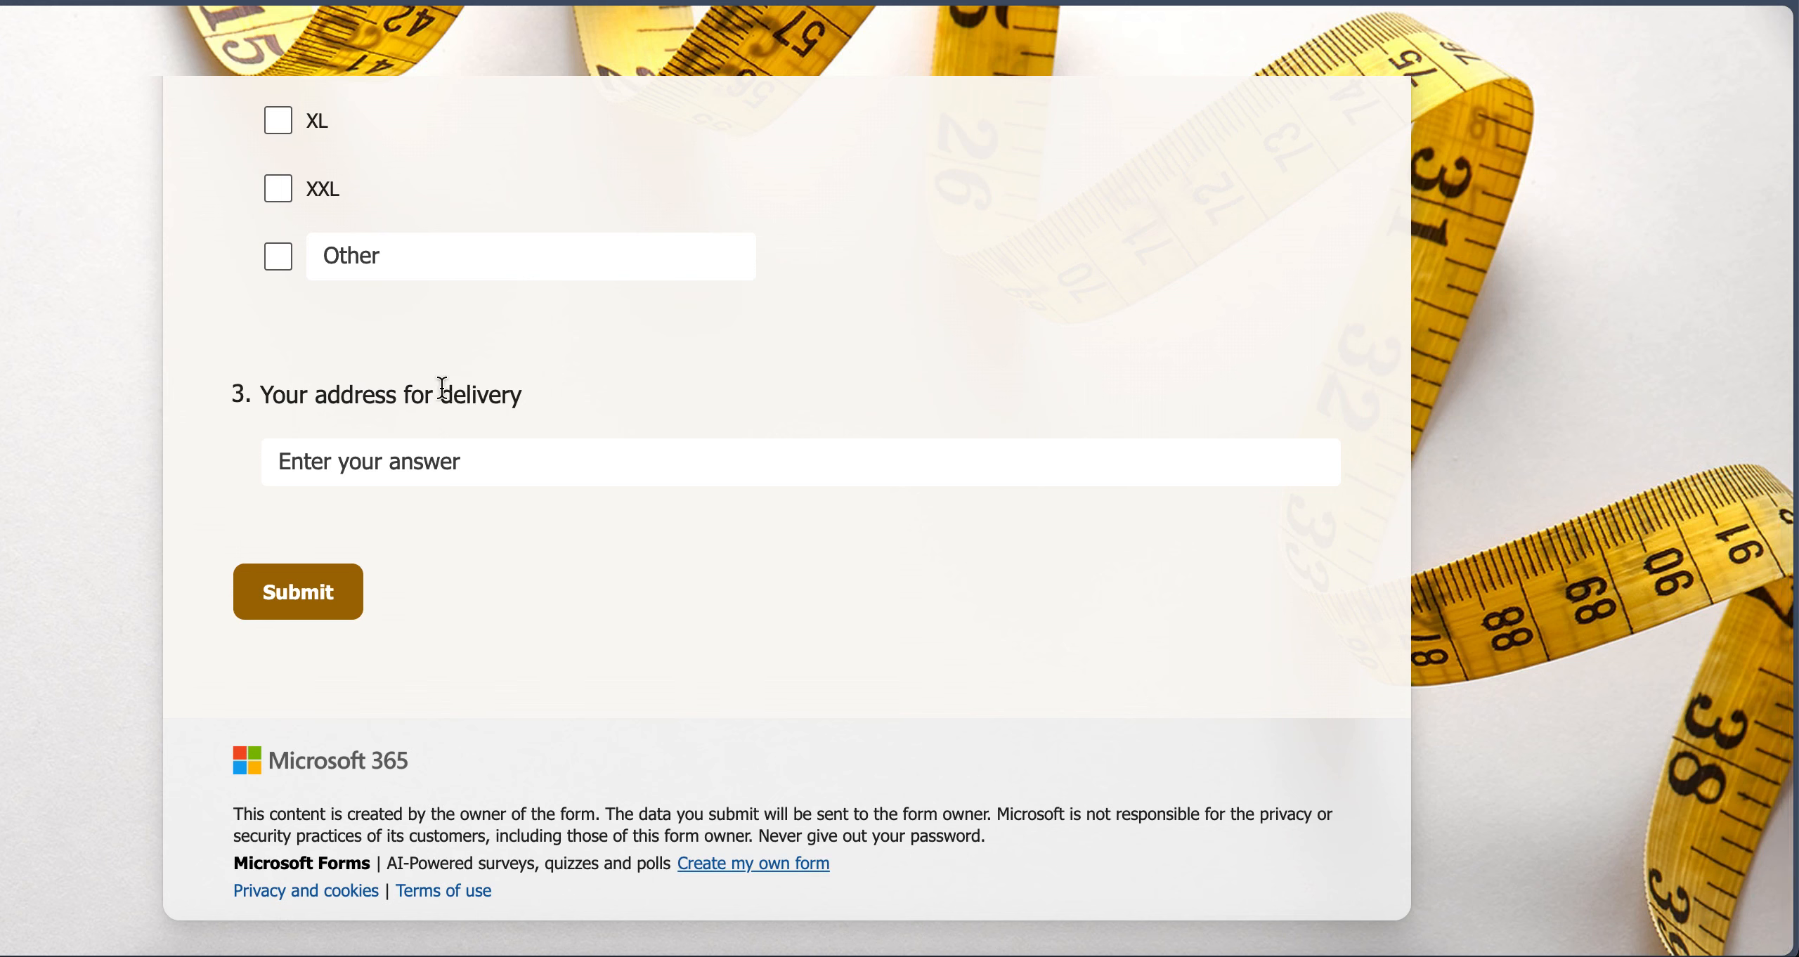
double_click(460, 391)
key("ctrl+c")
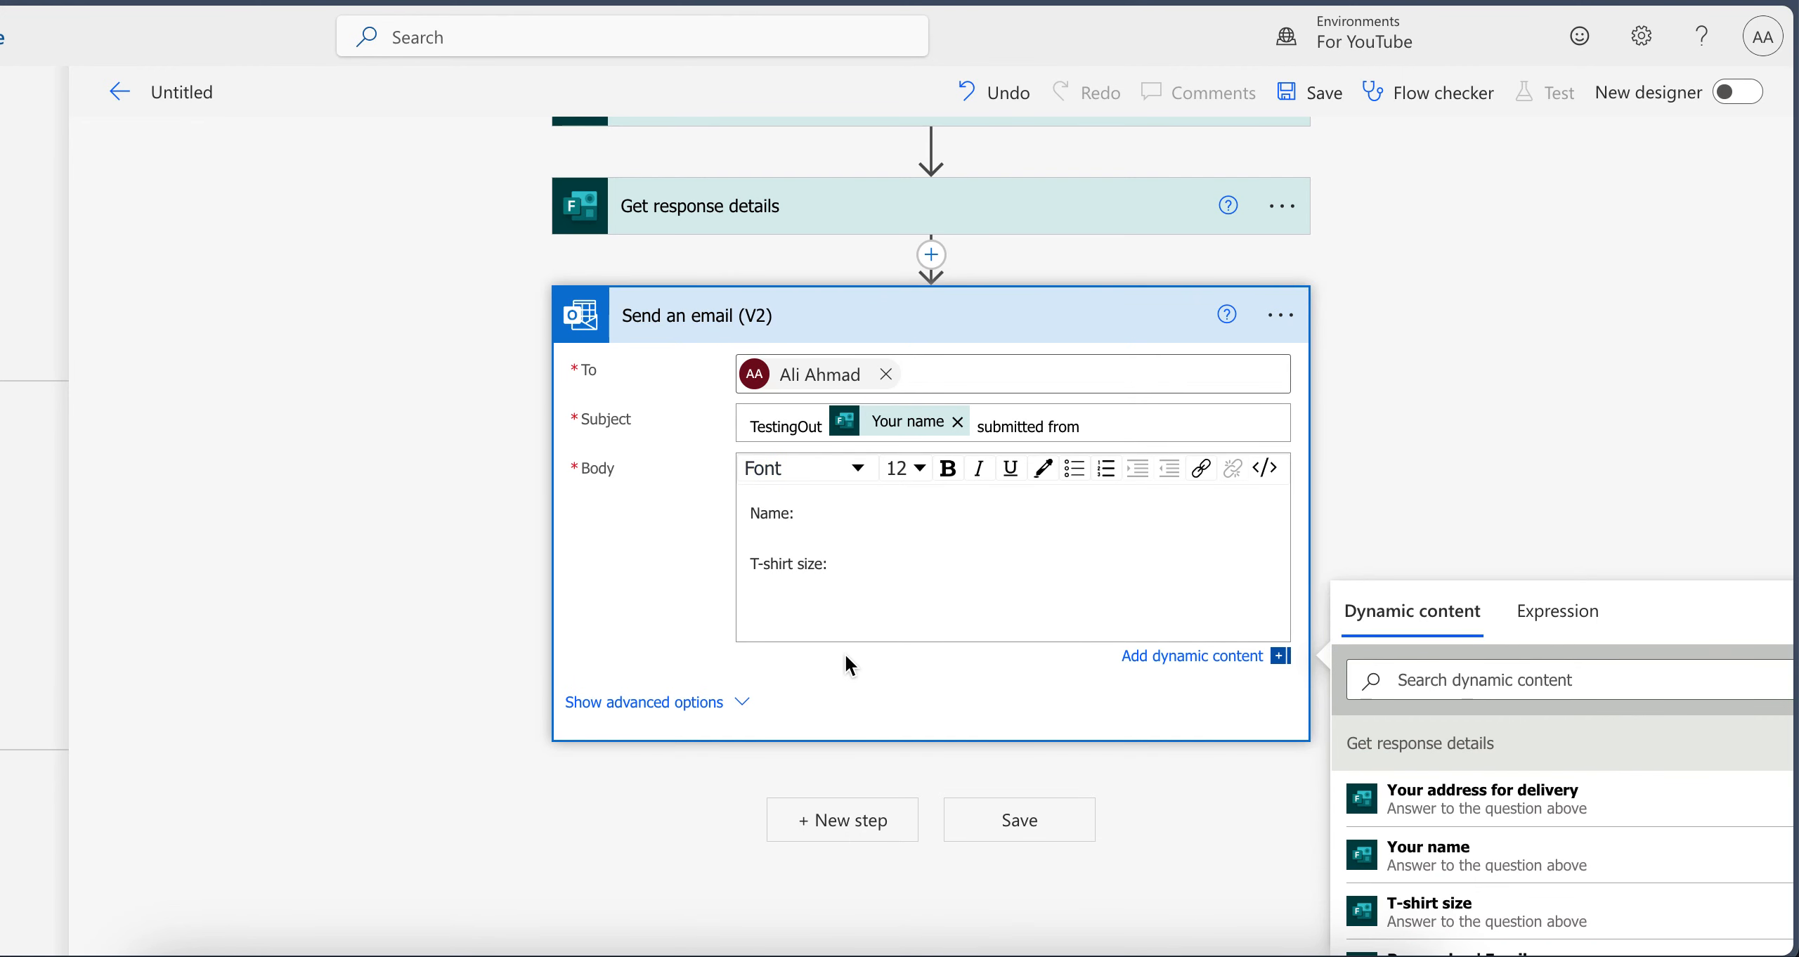
left_click(808, 624)
key("ctrl+v")
left_click(758, 615)
key("BackSpace")
type("D")
left_click(843, 614)
Insert the Your name, T-shirt size and Your address for delivery dynamic values after their matching labels in the email body
left_click(836, 511)
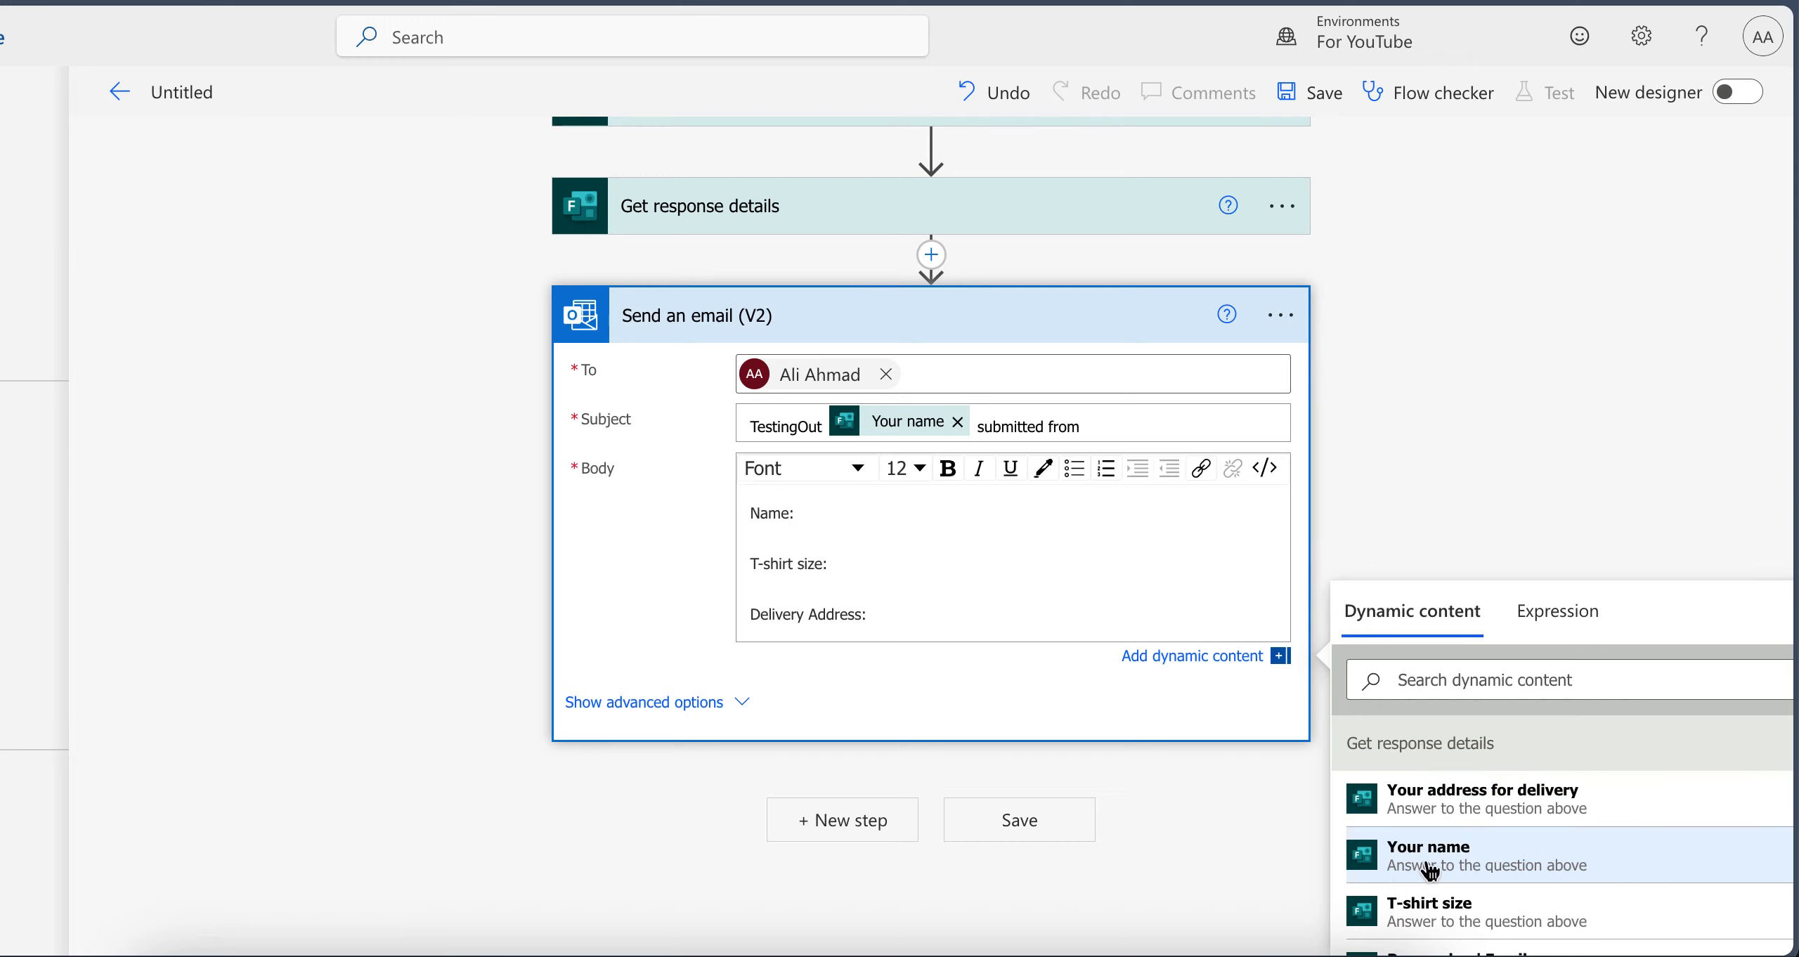
left_click(1394, 863)
left_click(896, 584)
left_click(885, 570)
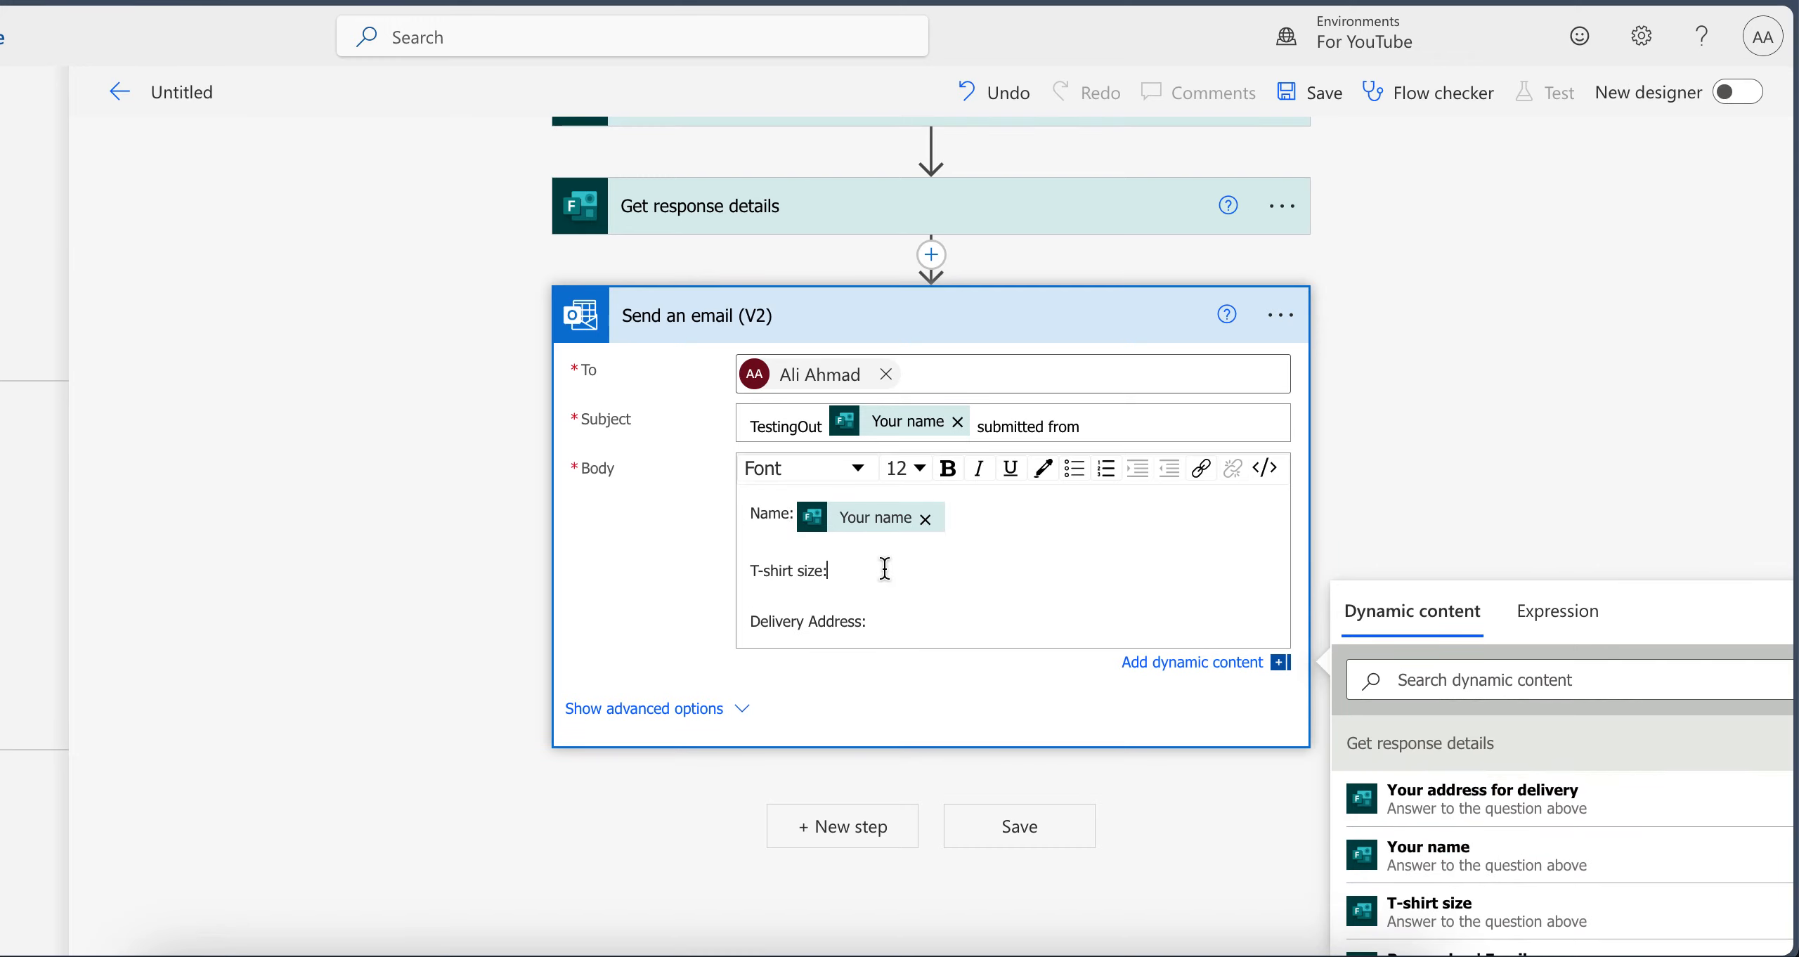
scroll(1344, 478, "down", 2)
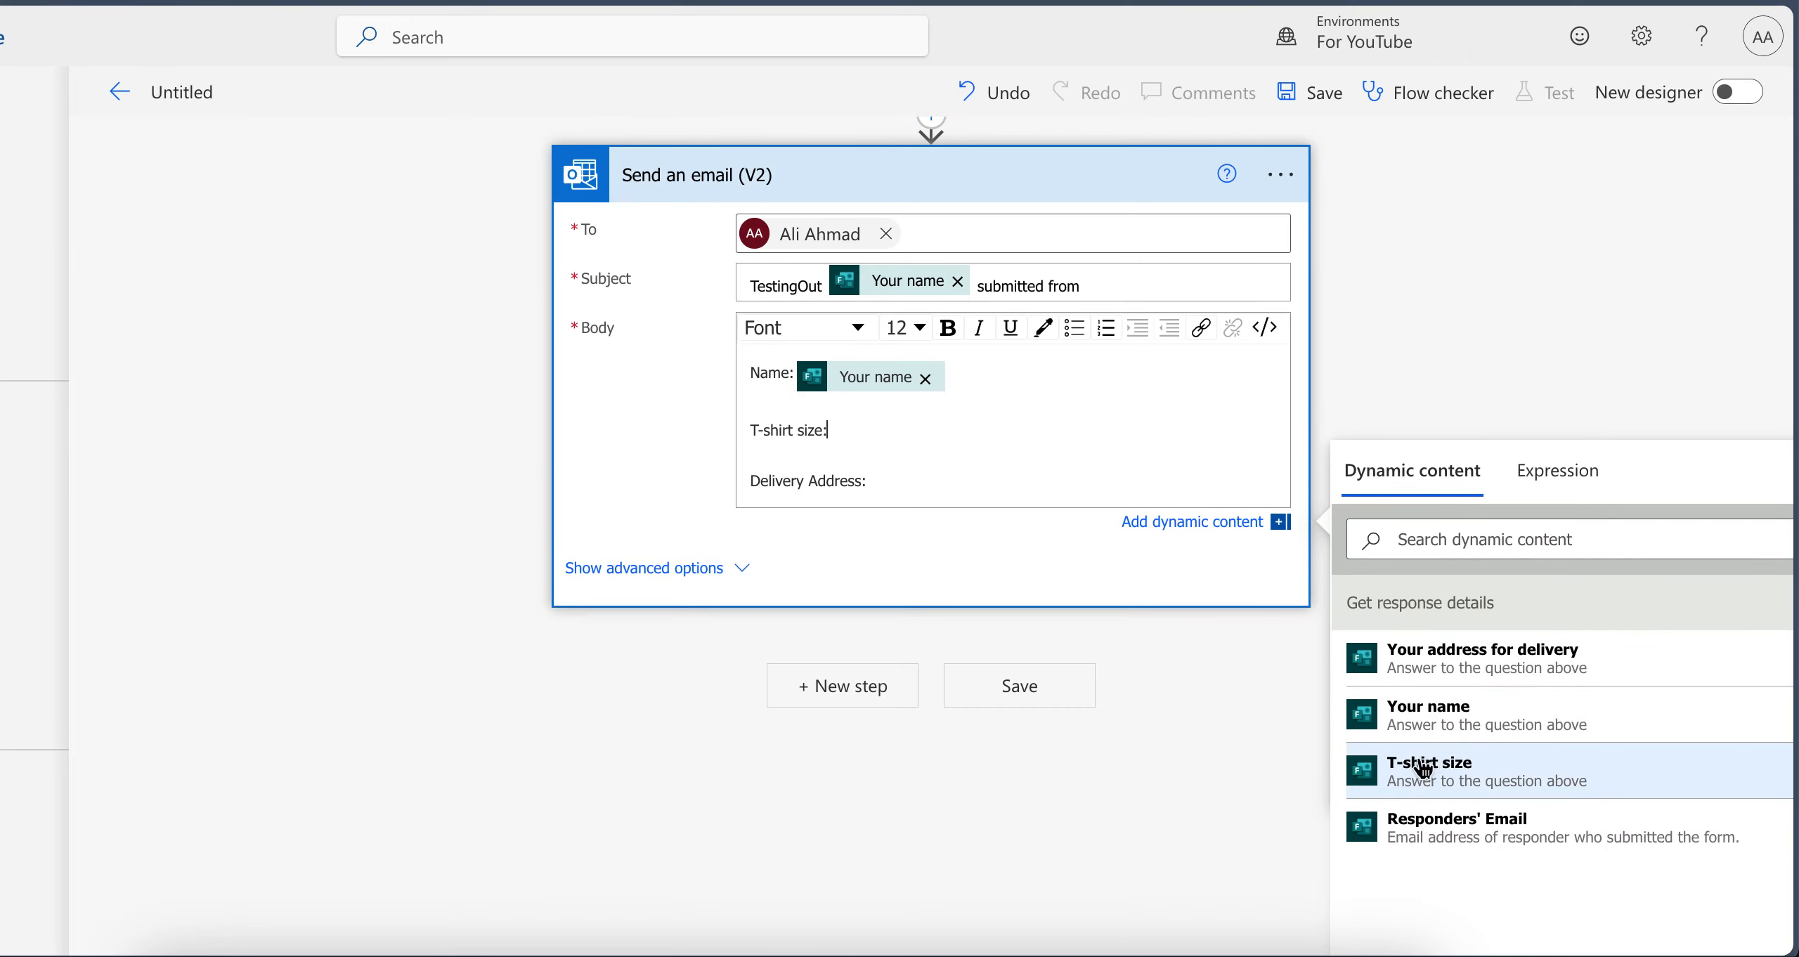
left_click(1461, 771)
left_click(961, 503)
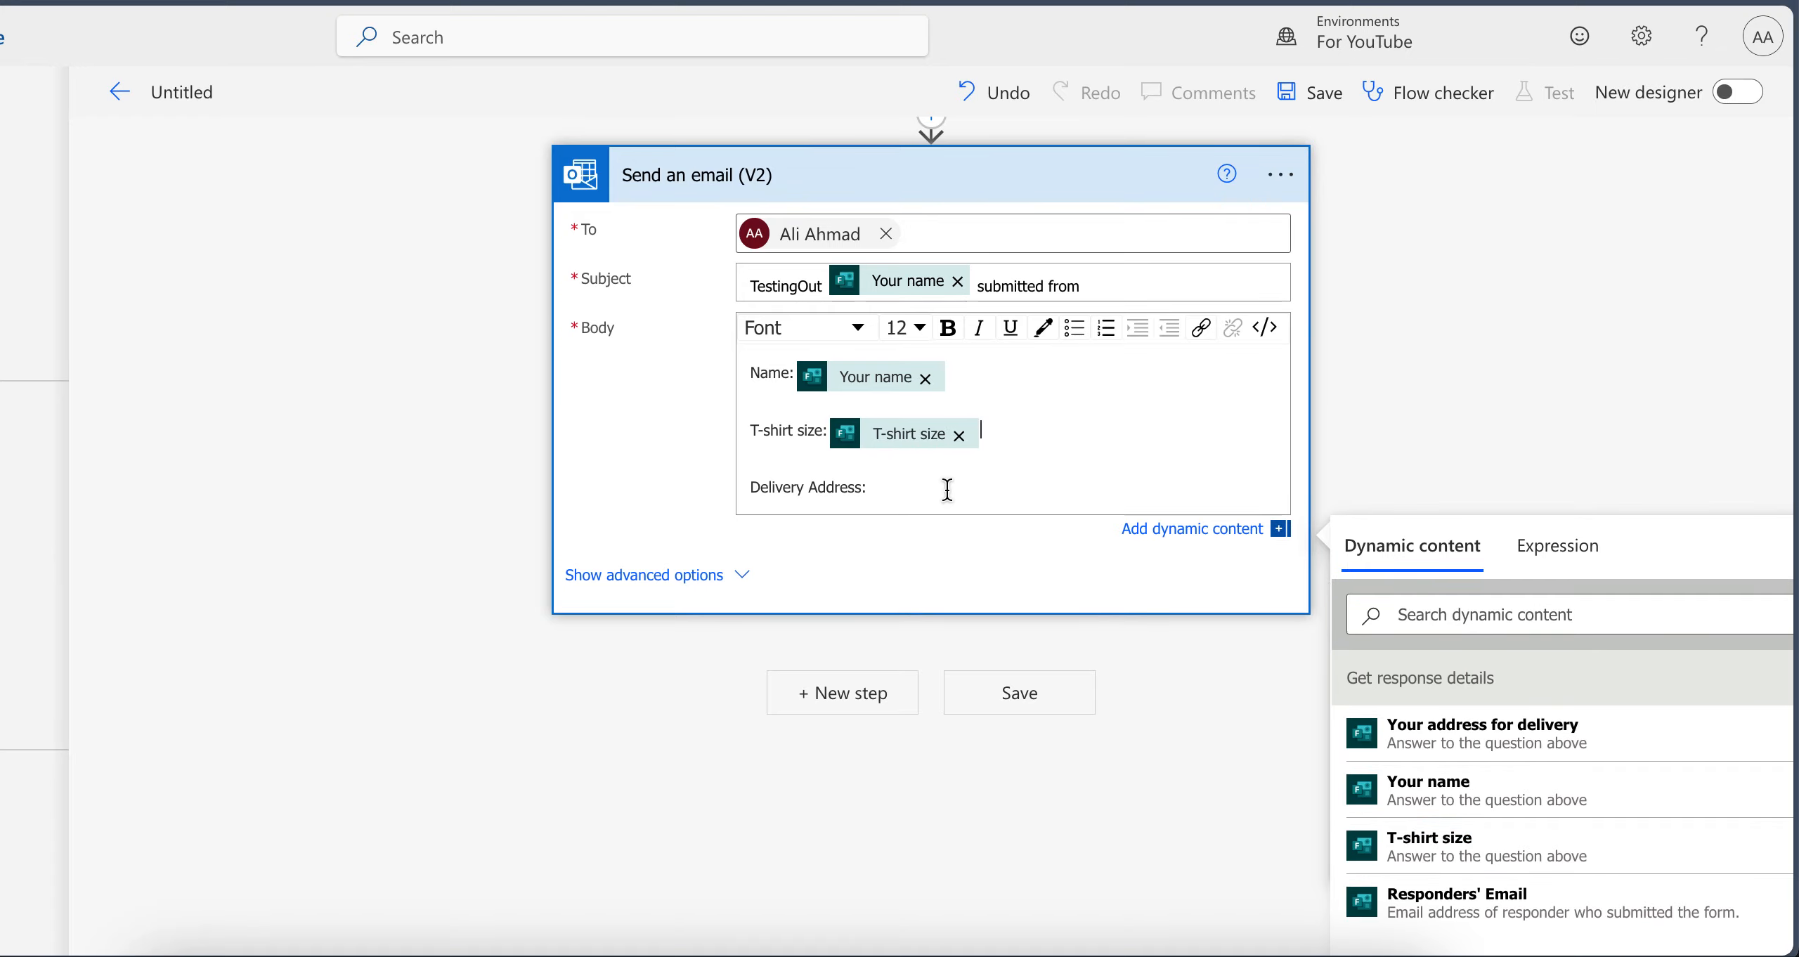
scroll(1379, 444, "down", 3)
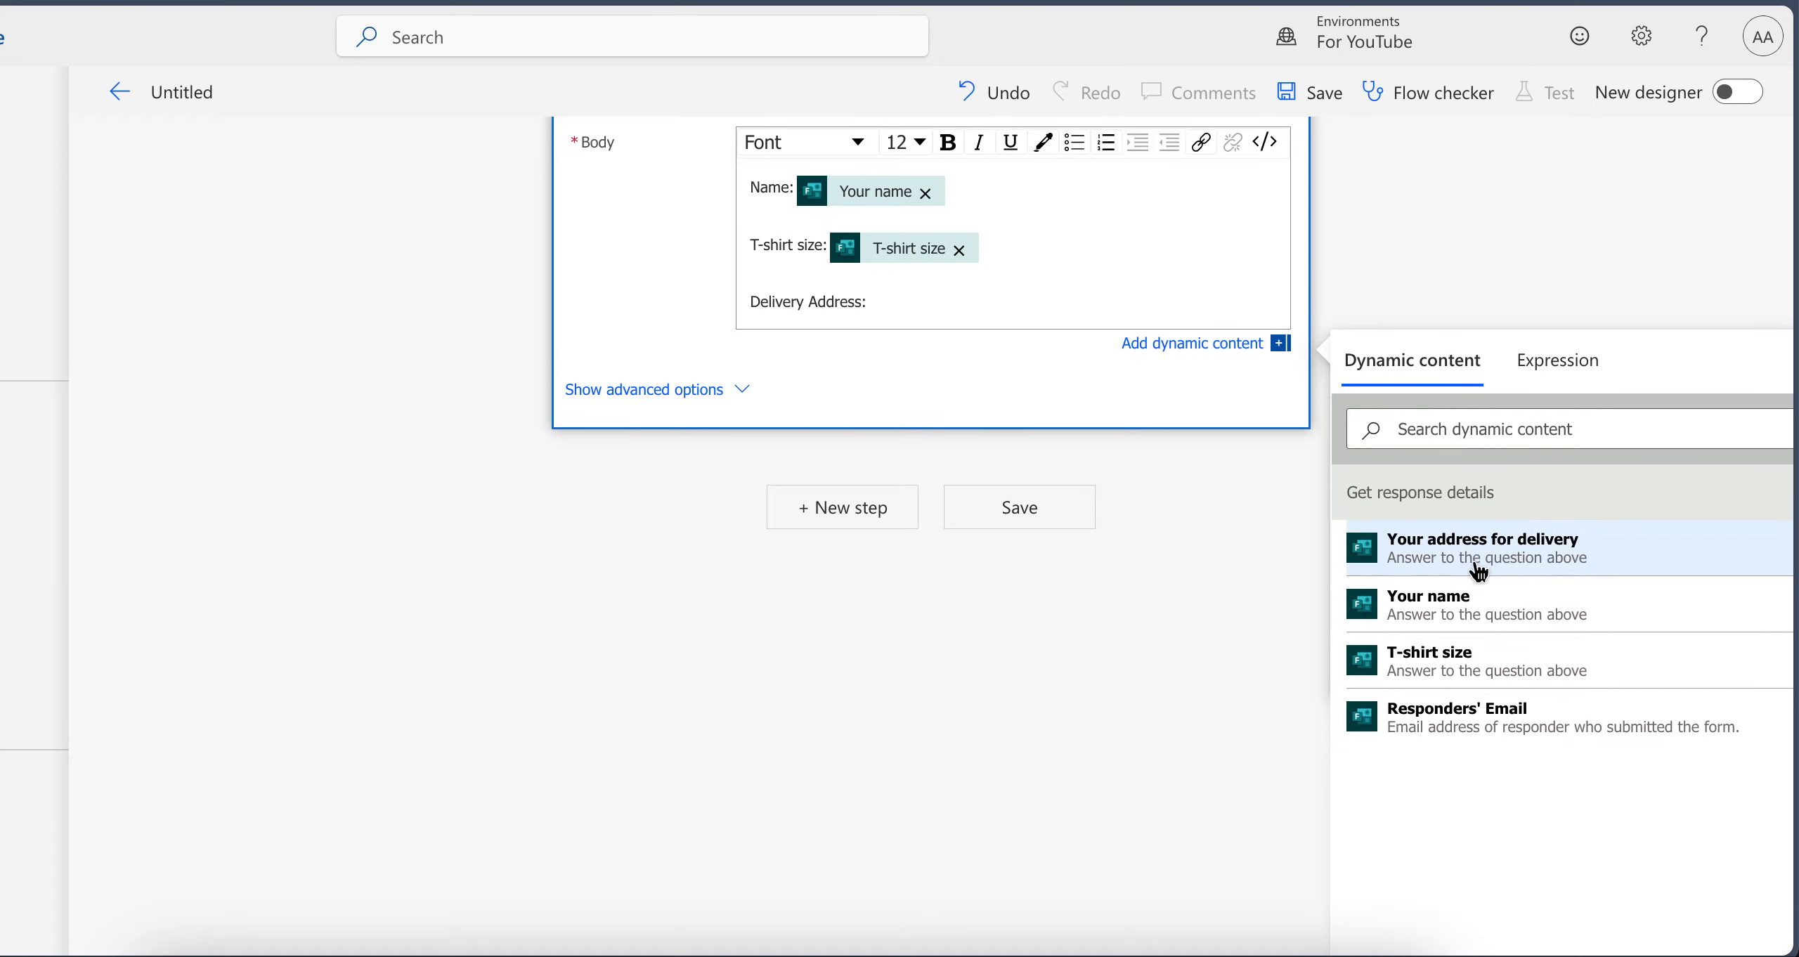
left_click(1479, 565)
left_click(1467, 308)
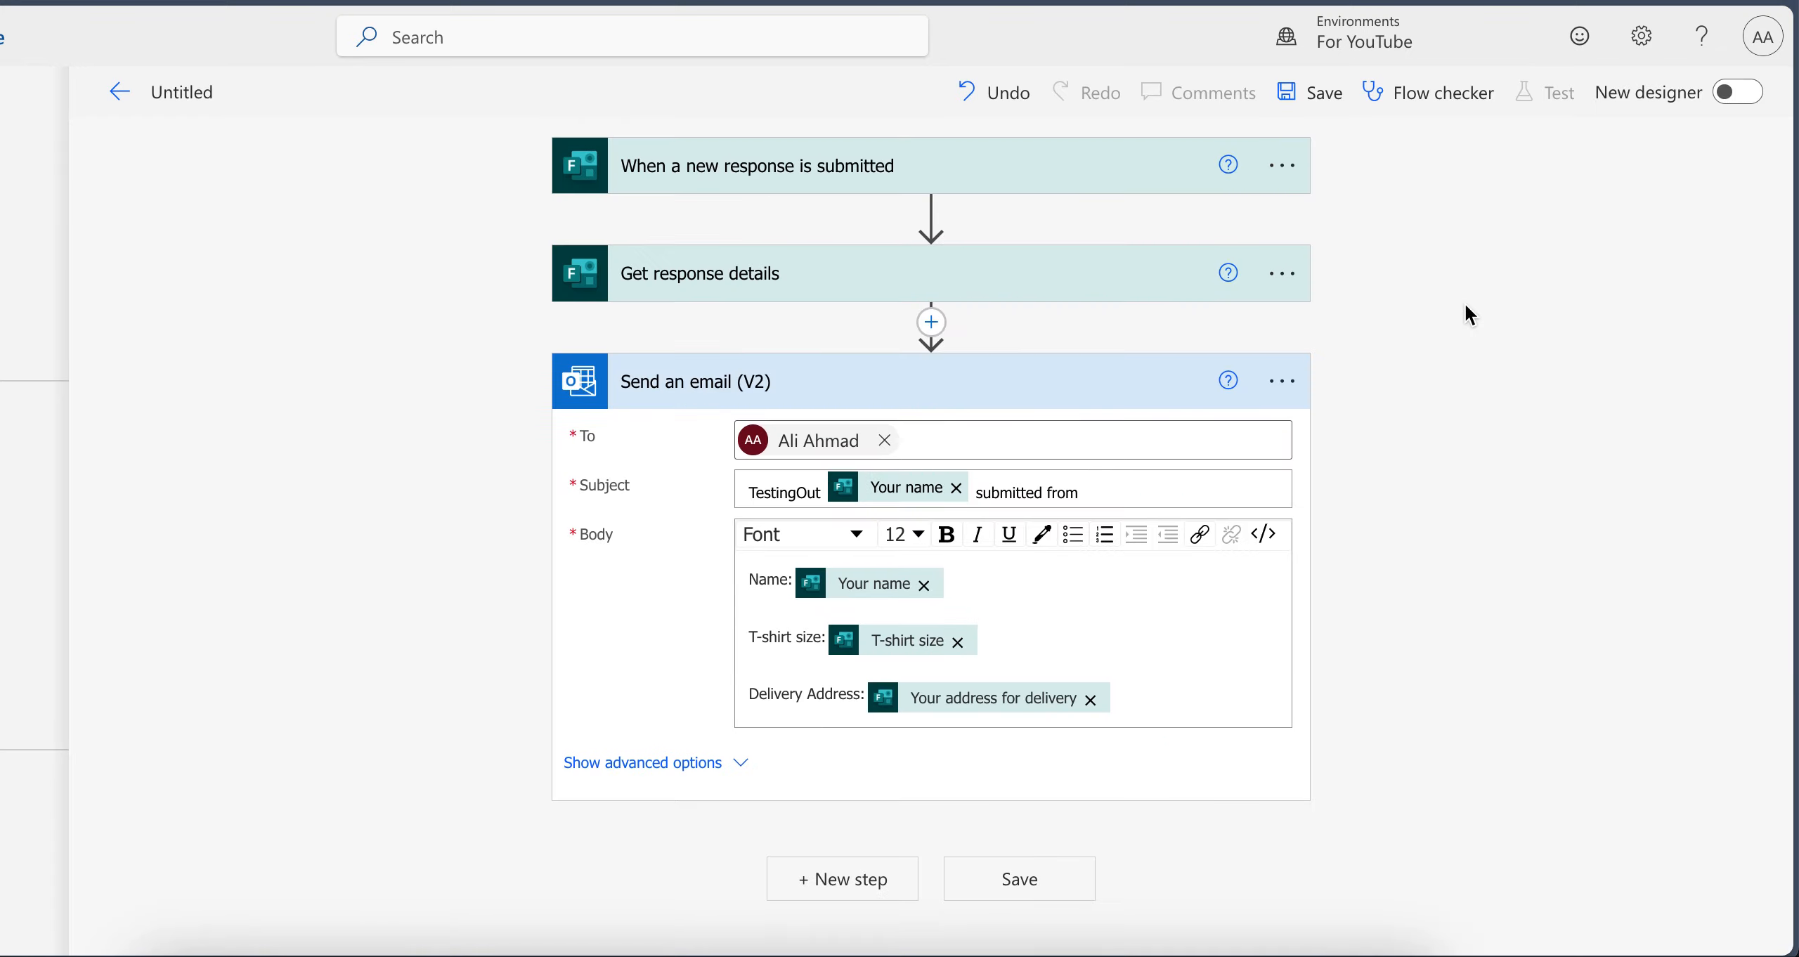
Save the flow and start a manual test run
left_click(1306, 94)
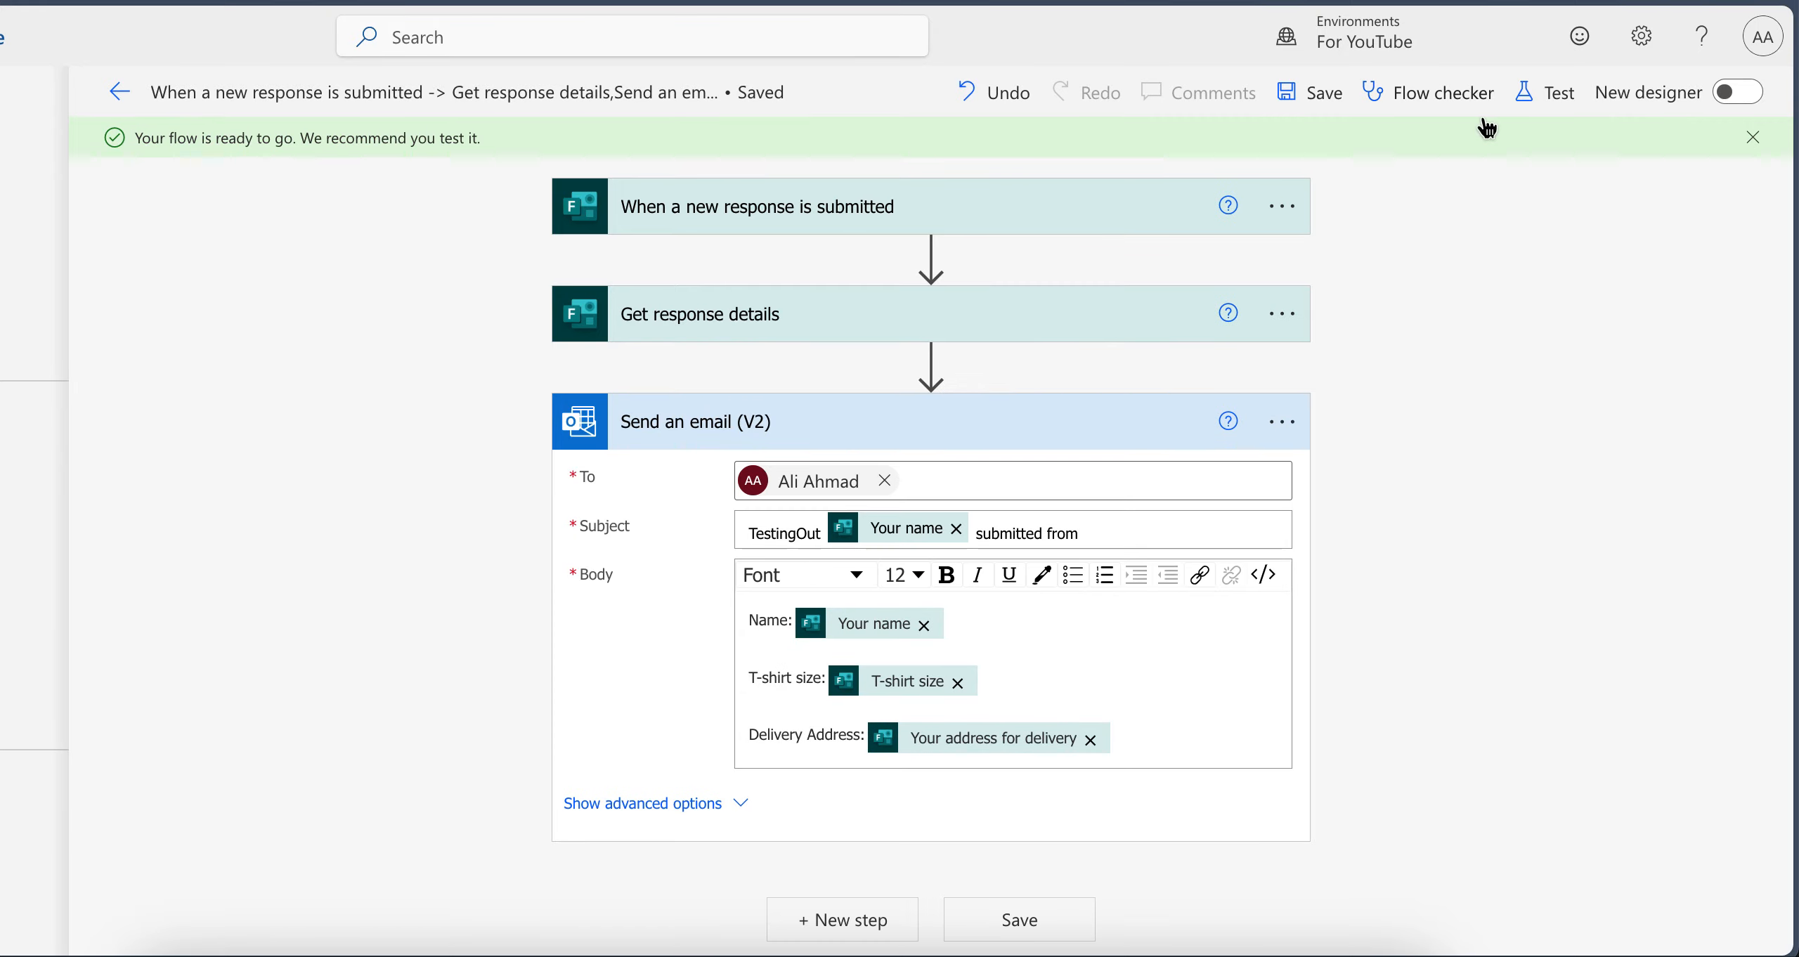
left_click(1542, 98)
left_click(1391, 181)
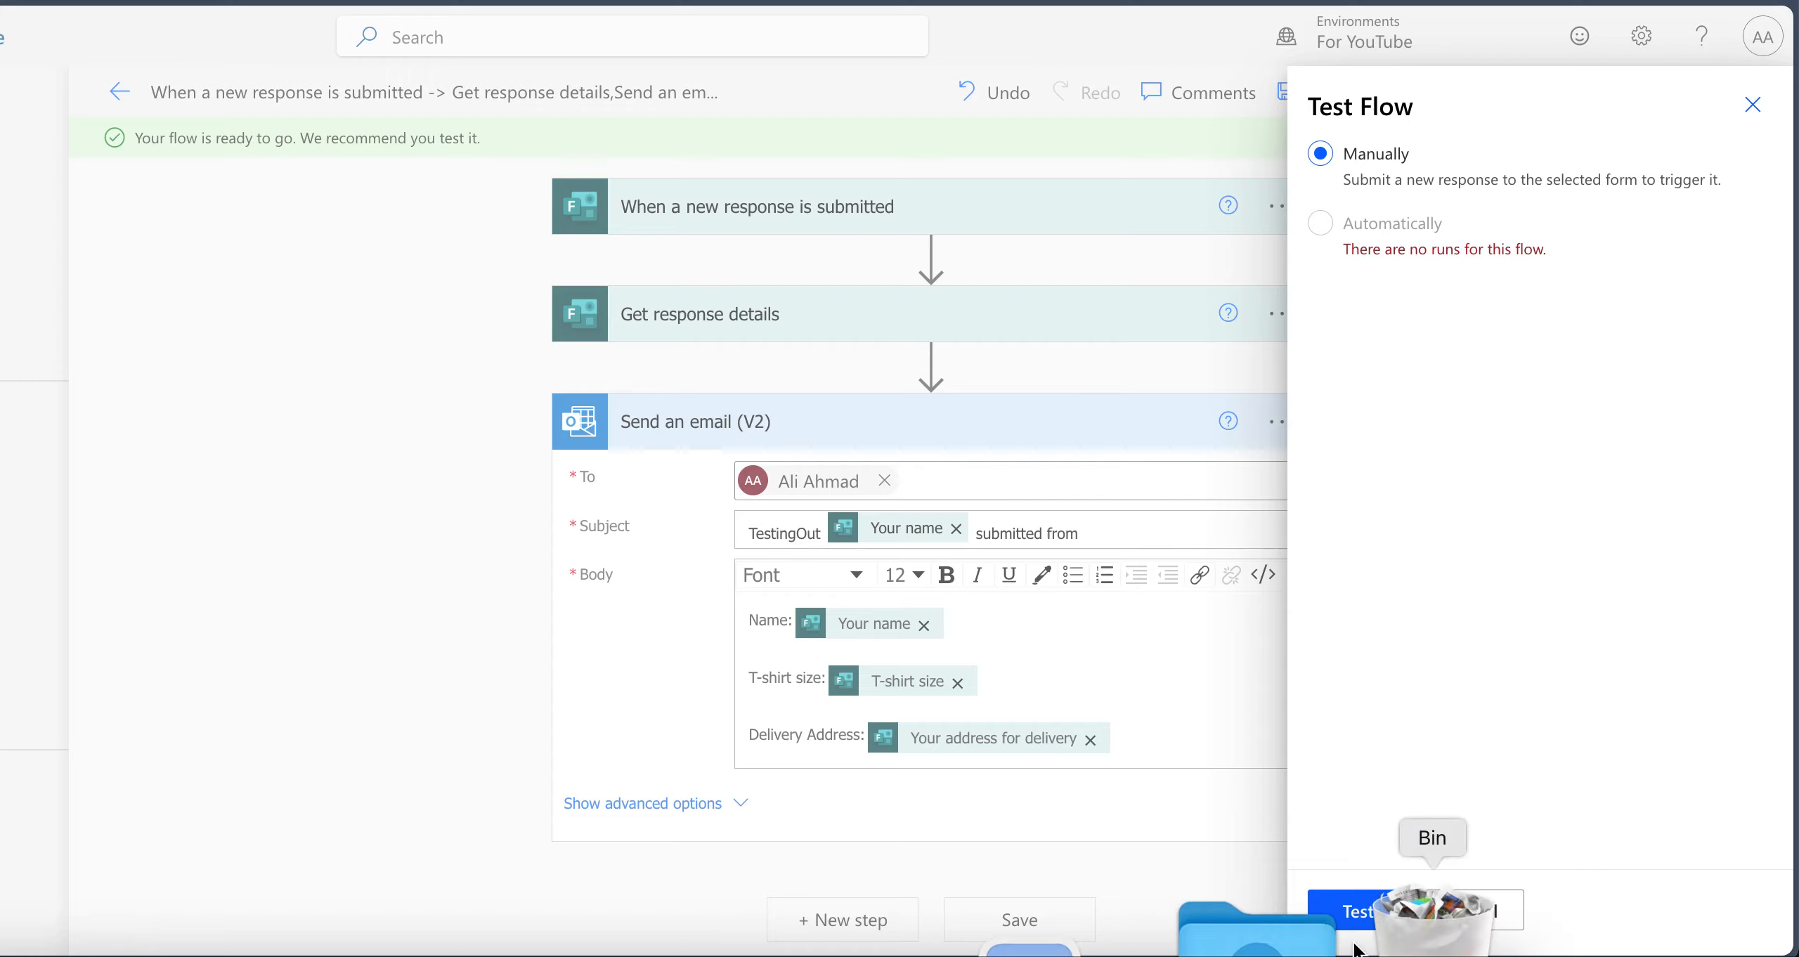
left_click(1353, 910)
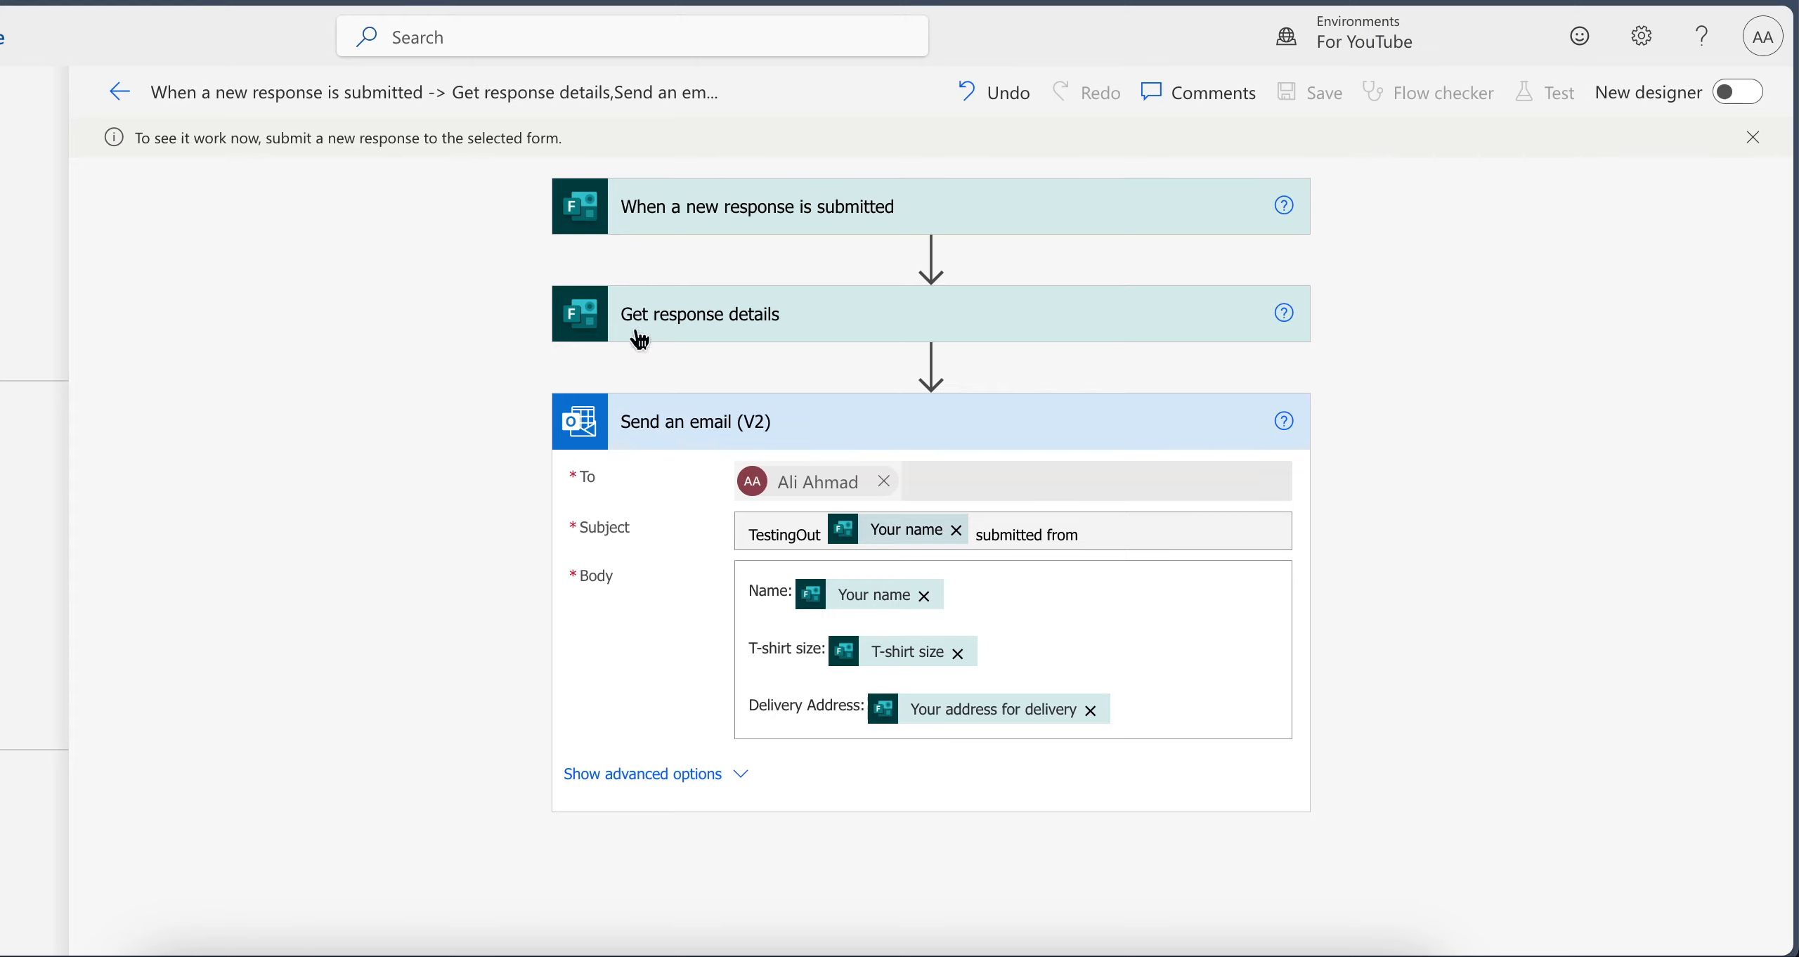
left_click(689, 436)
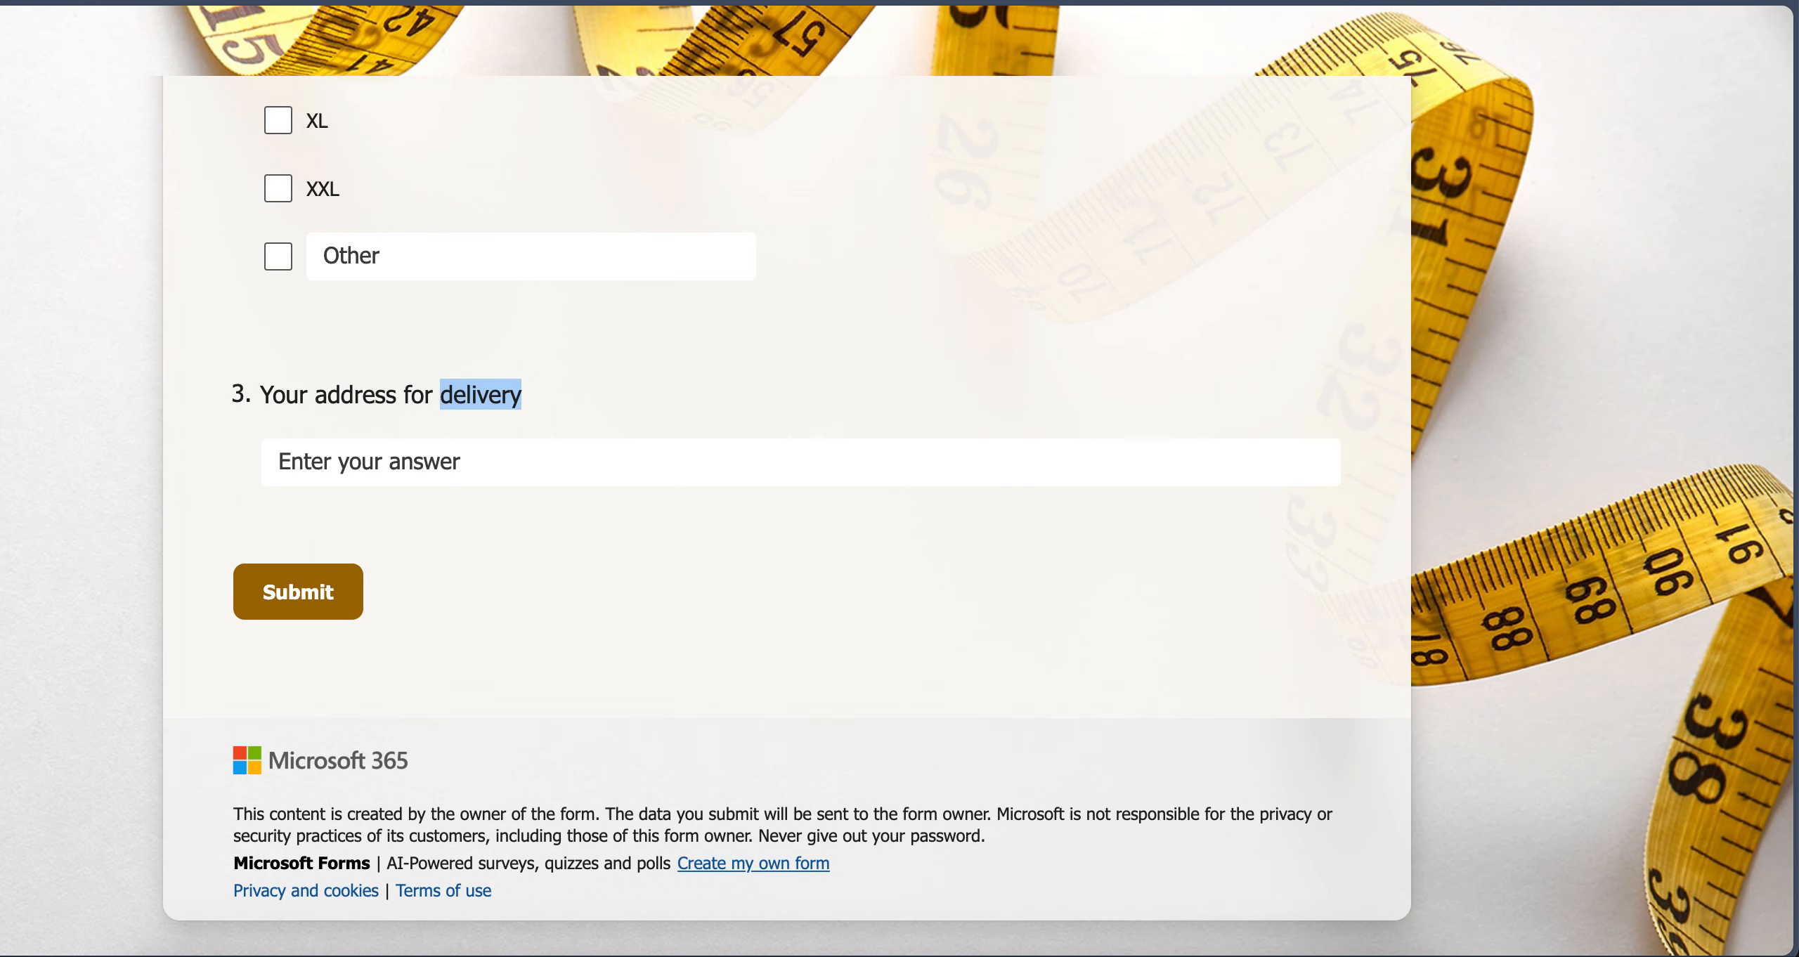
In the T-shirt Sign Up form, answer Your name with "Bit Easier" and select T-shirt size L
scroll(522, 417, "up", 10)
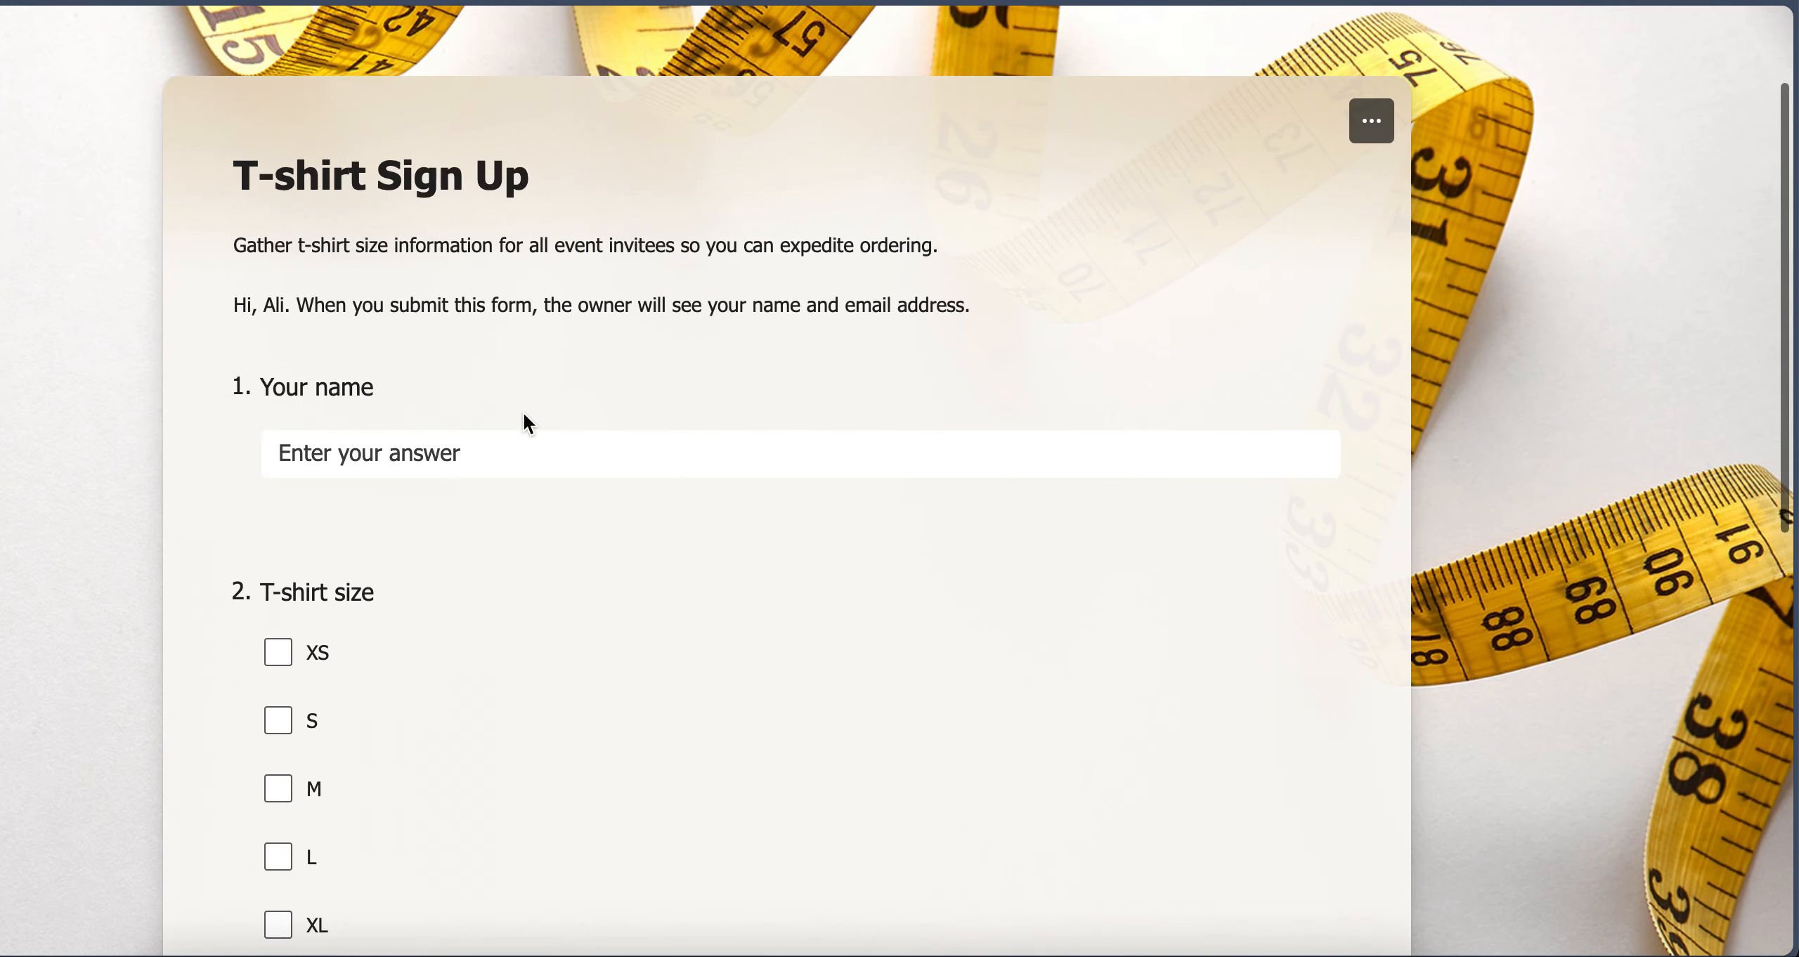
left_click(415, 461)
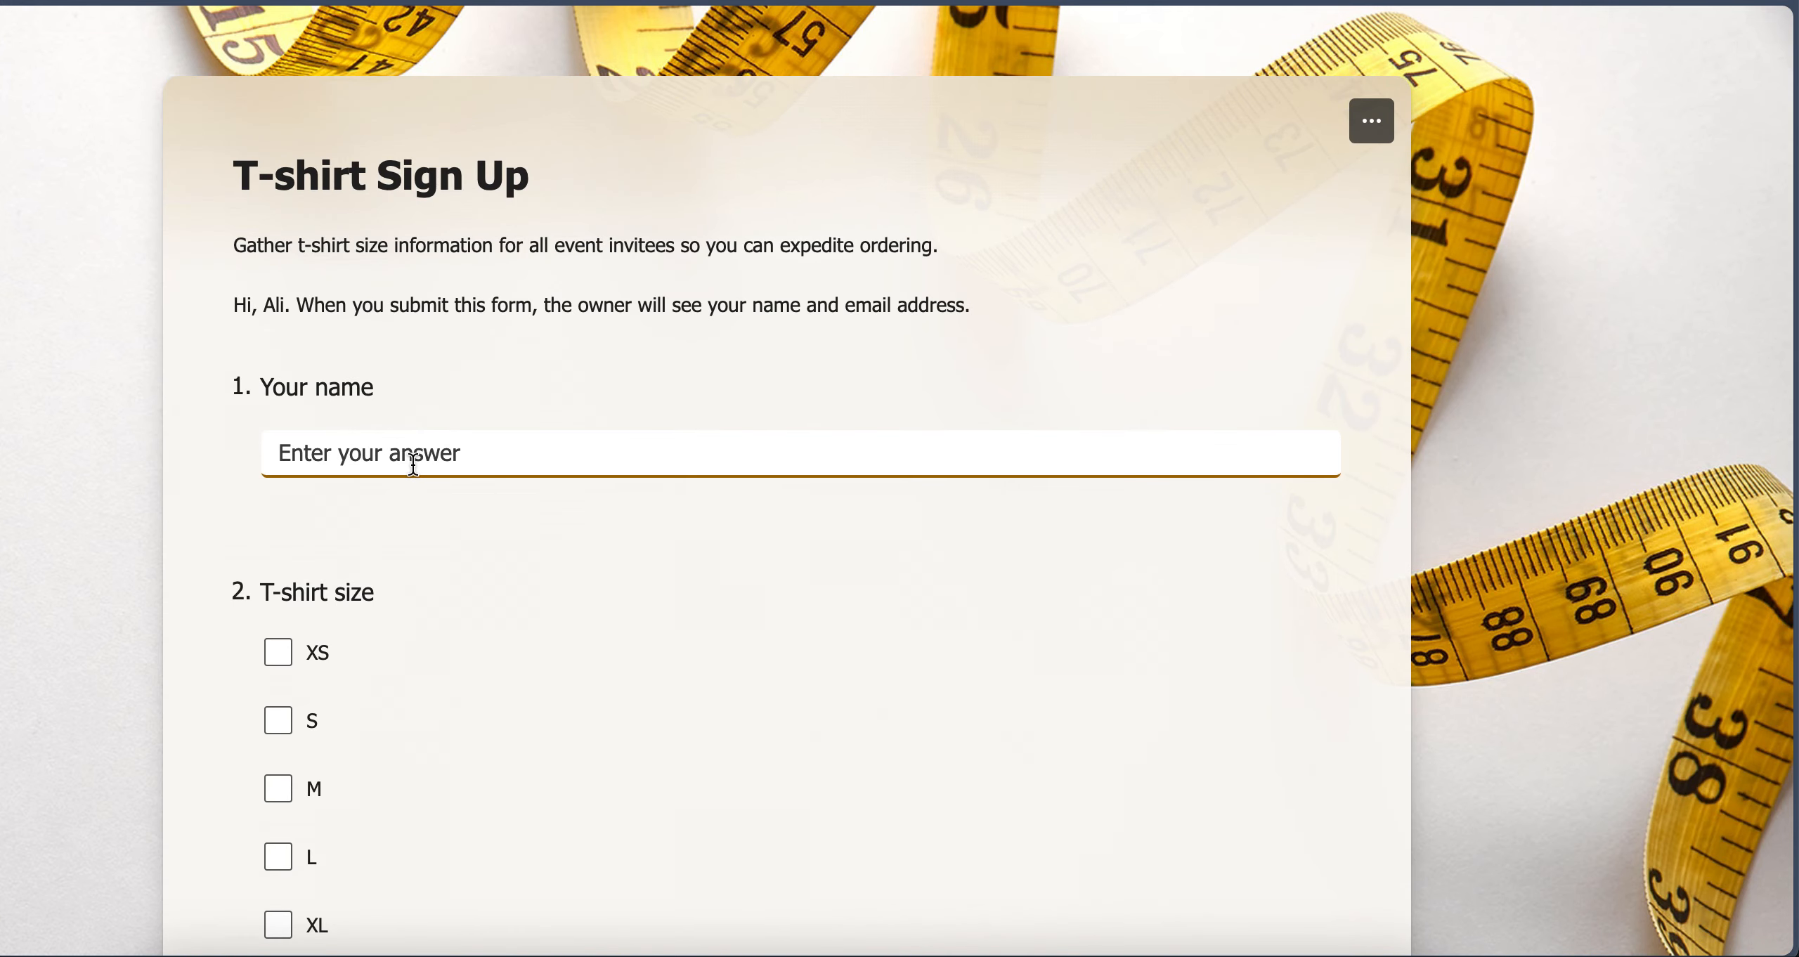
type("Bit E")
type("asier")
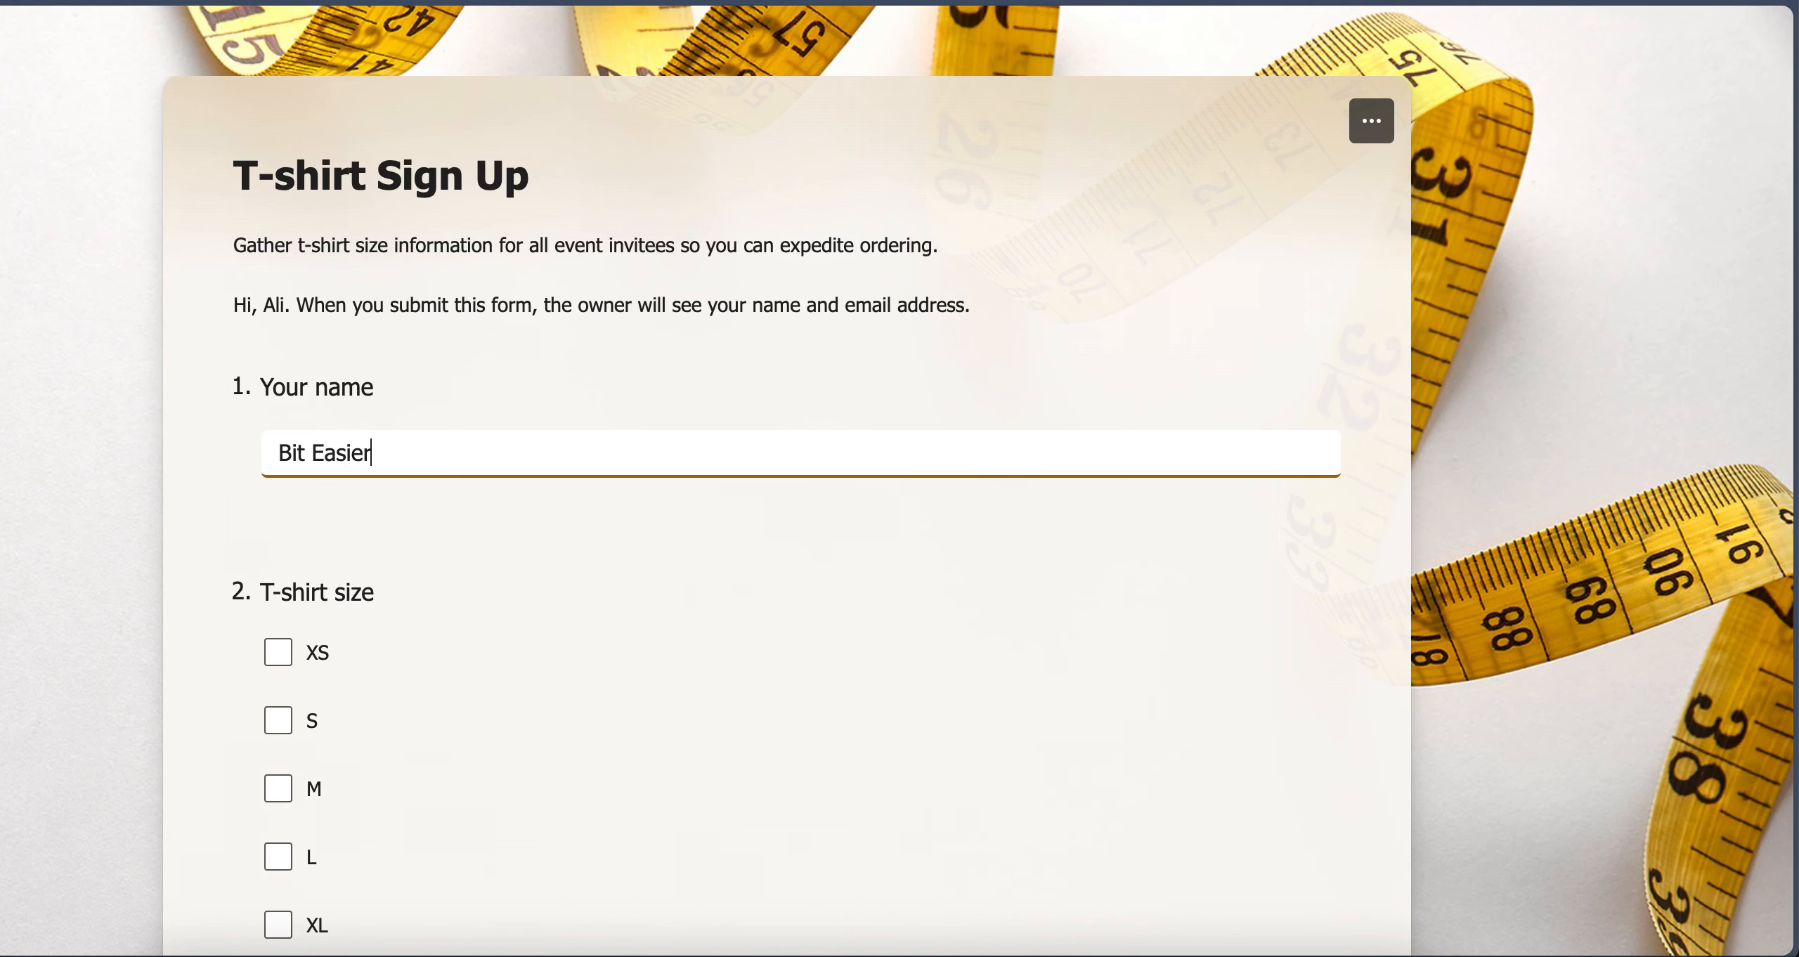
scroll(787, 492, "down", 5)
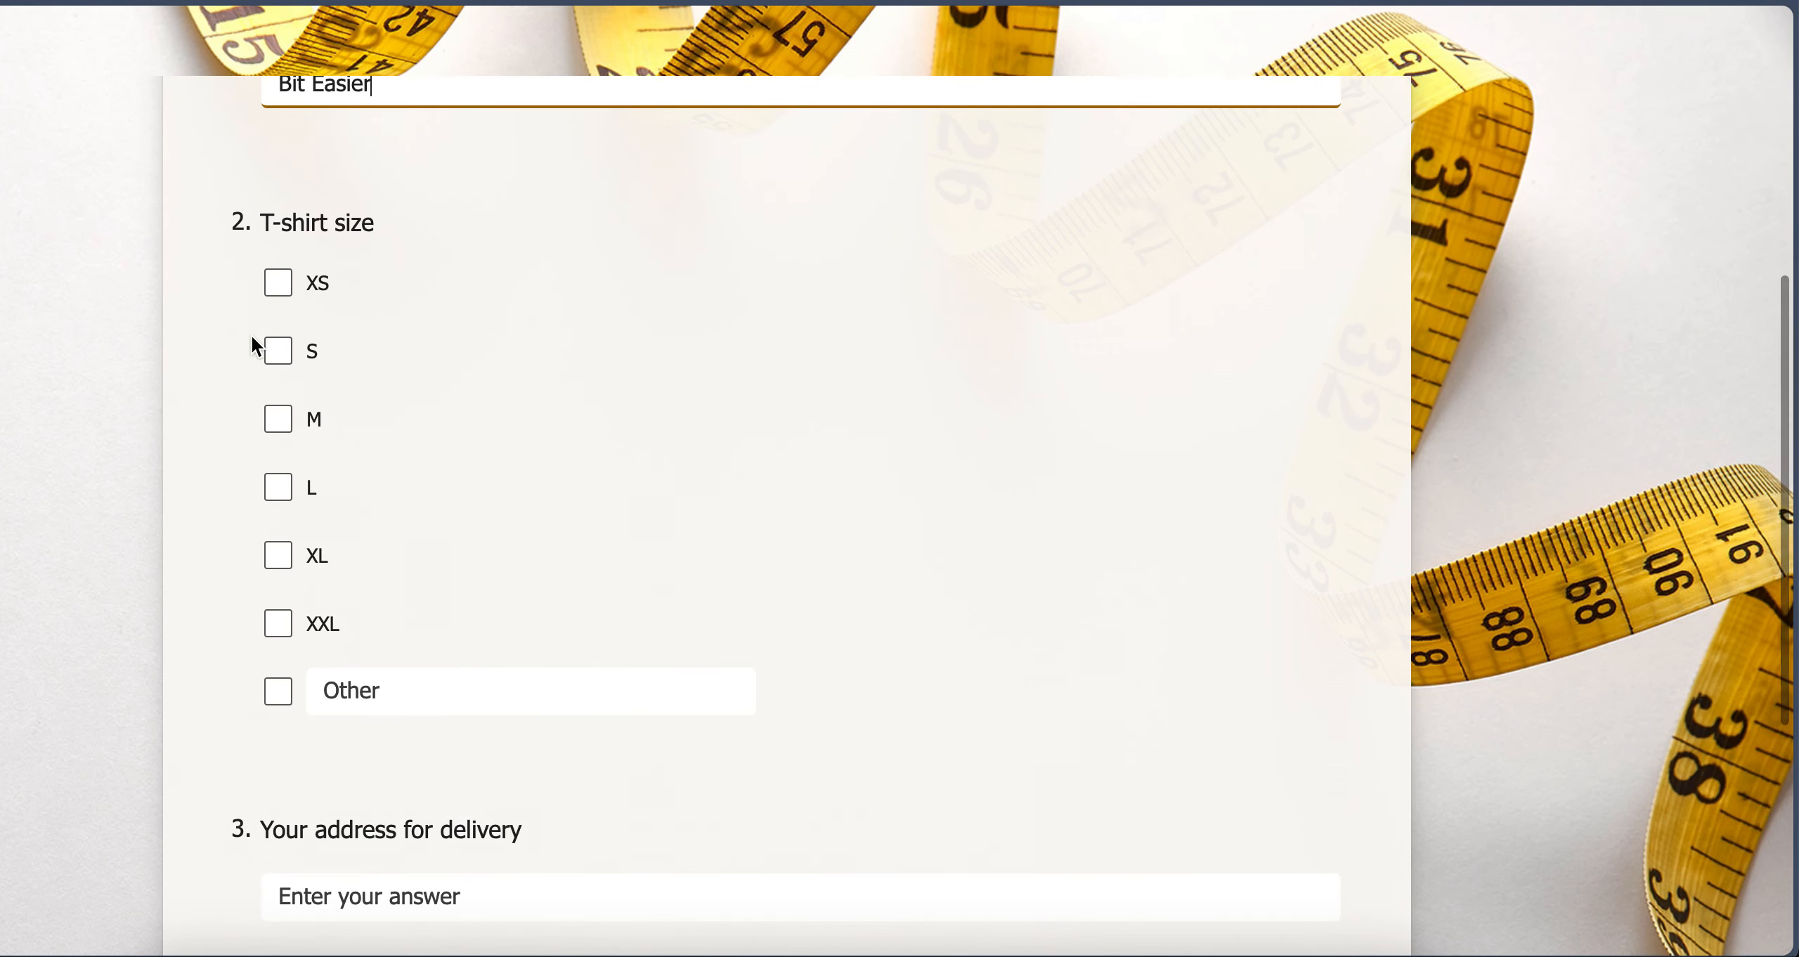
left_click(278, 487)
scroll(527, 504, "down", 1)
scroll(521, 492, "down", 3)
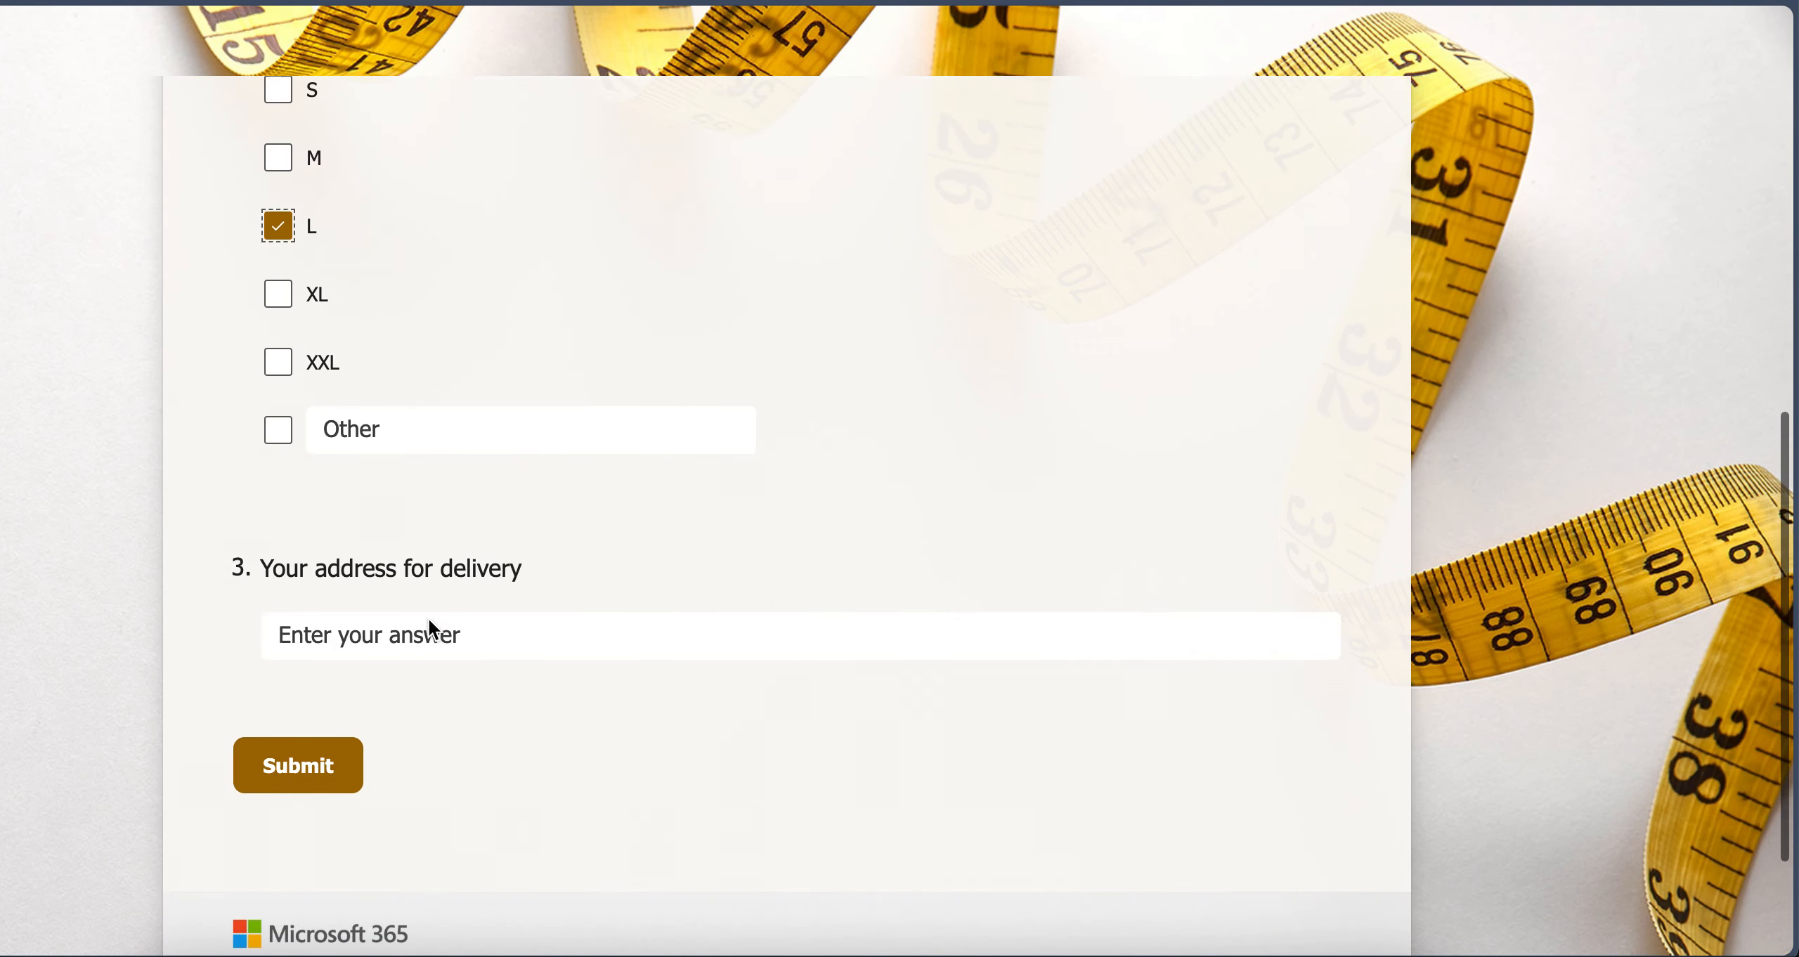
Enter "Bit Easier Address" as the delivery address and submit the form response
left_click(534, 625)
type("Bit Ea")
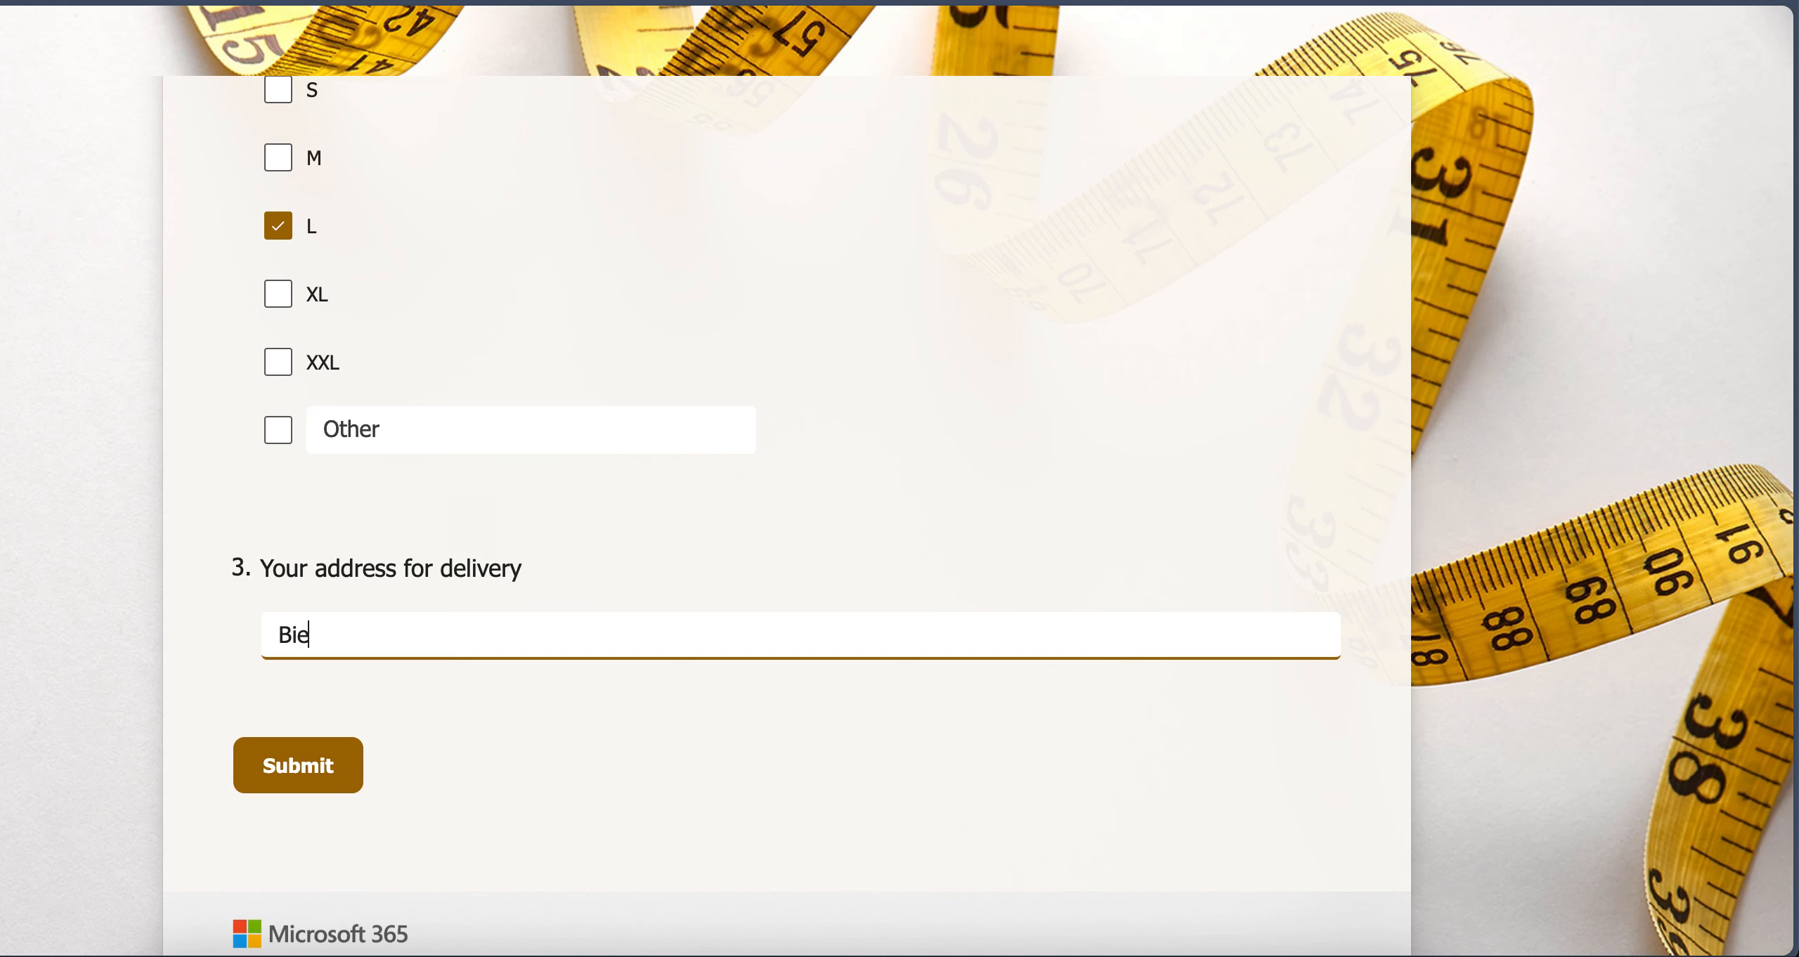
type("sier Address")
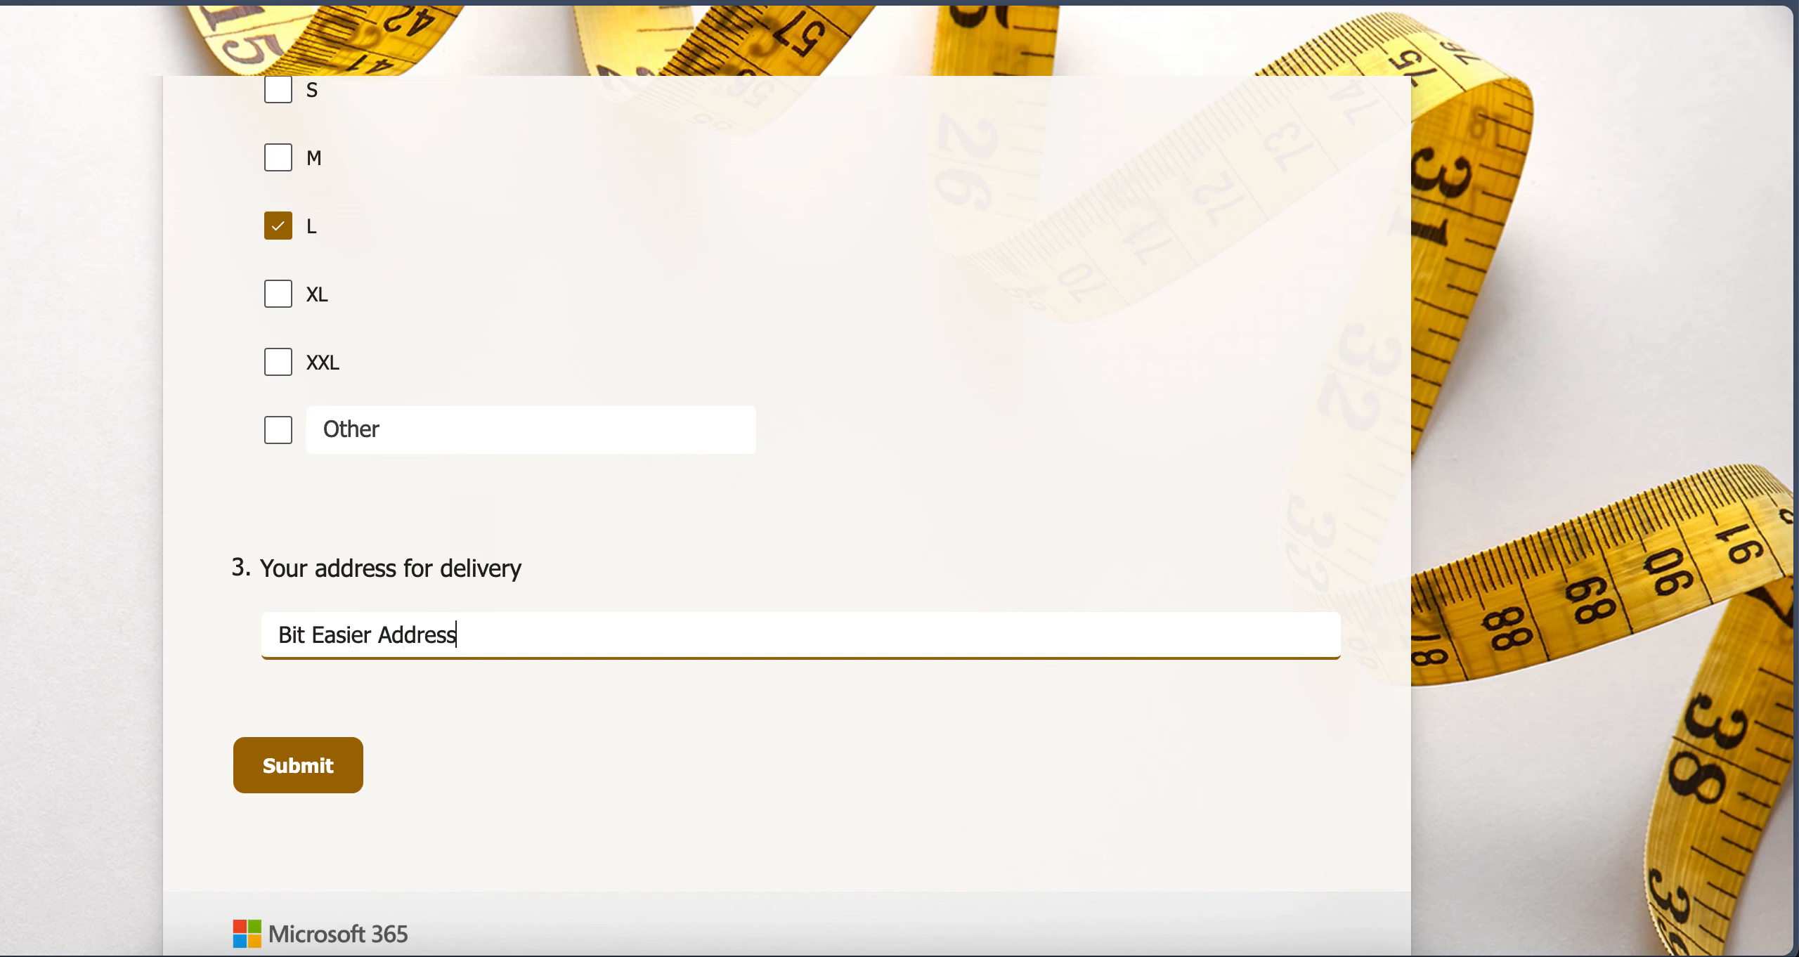
left_click(275, 784)
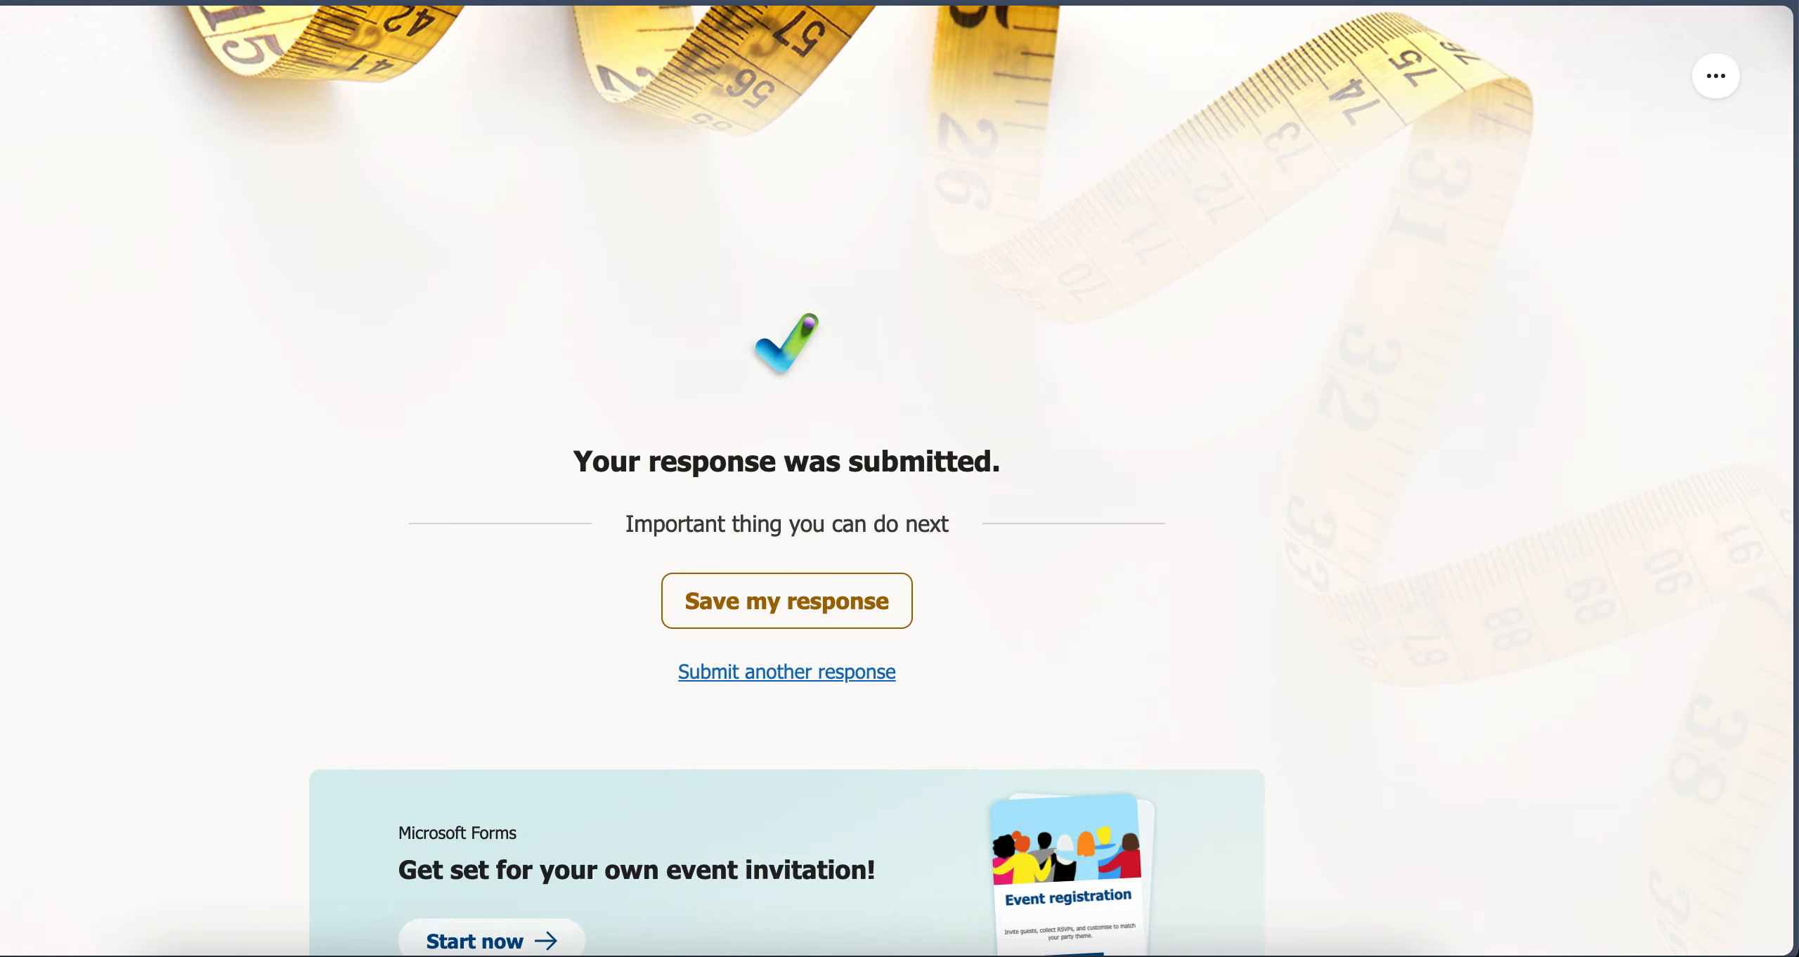
Switch to Outlook, open the new email in the TestingOut folder, and check its subject, name, T-shirt size and delivery address
key("ctrl+shift+Tab")
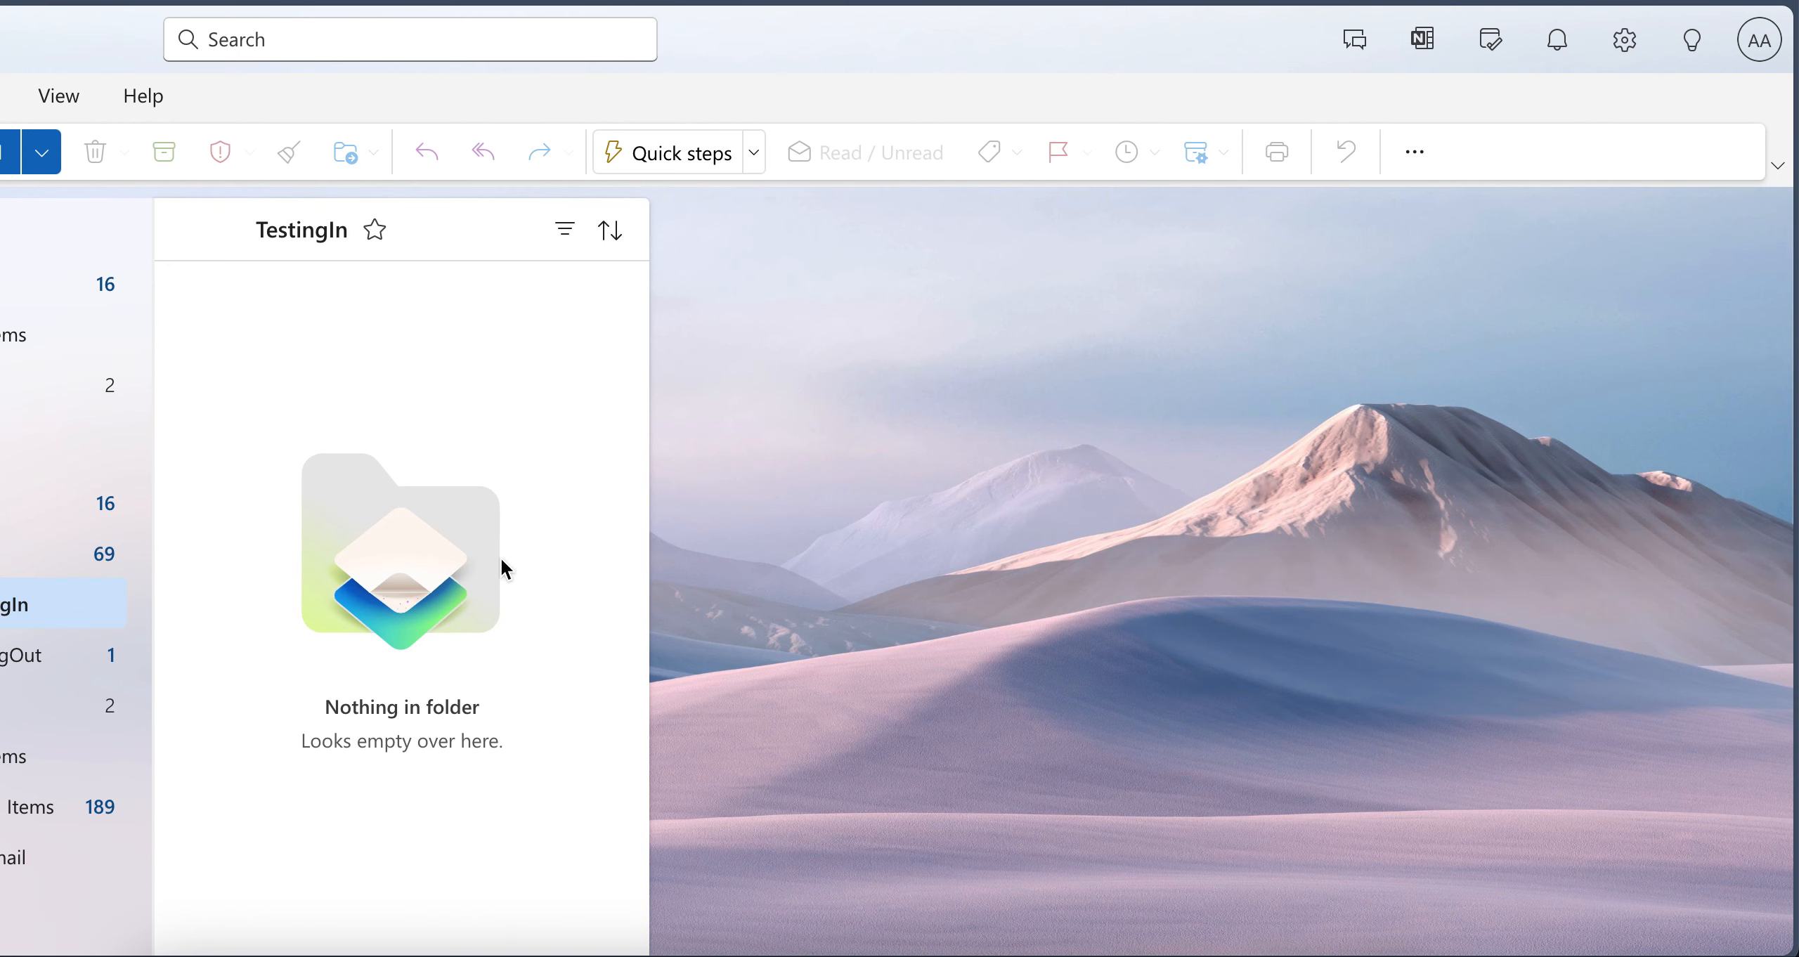
left_click(42, 660)
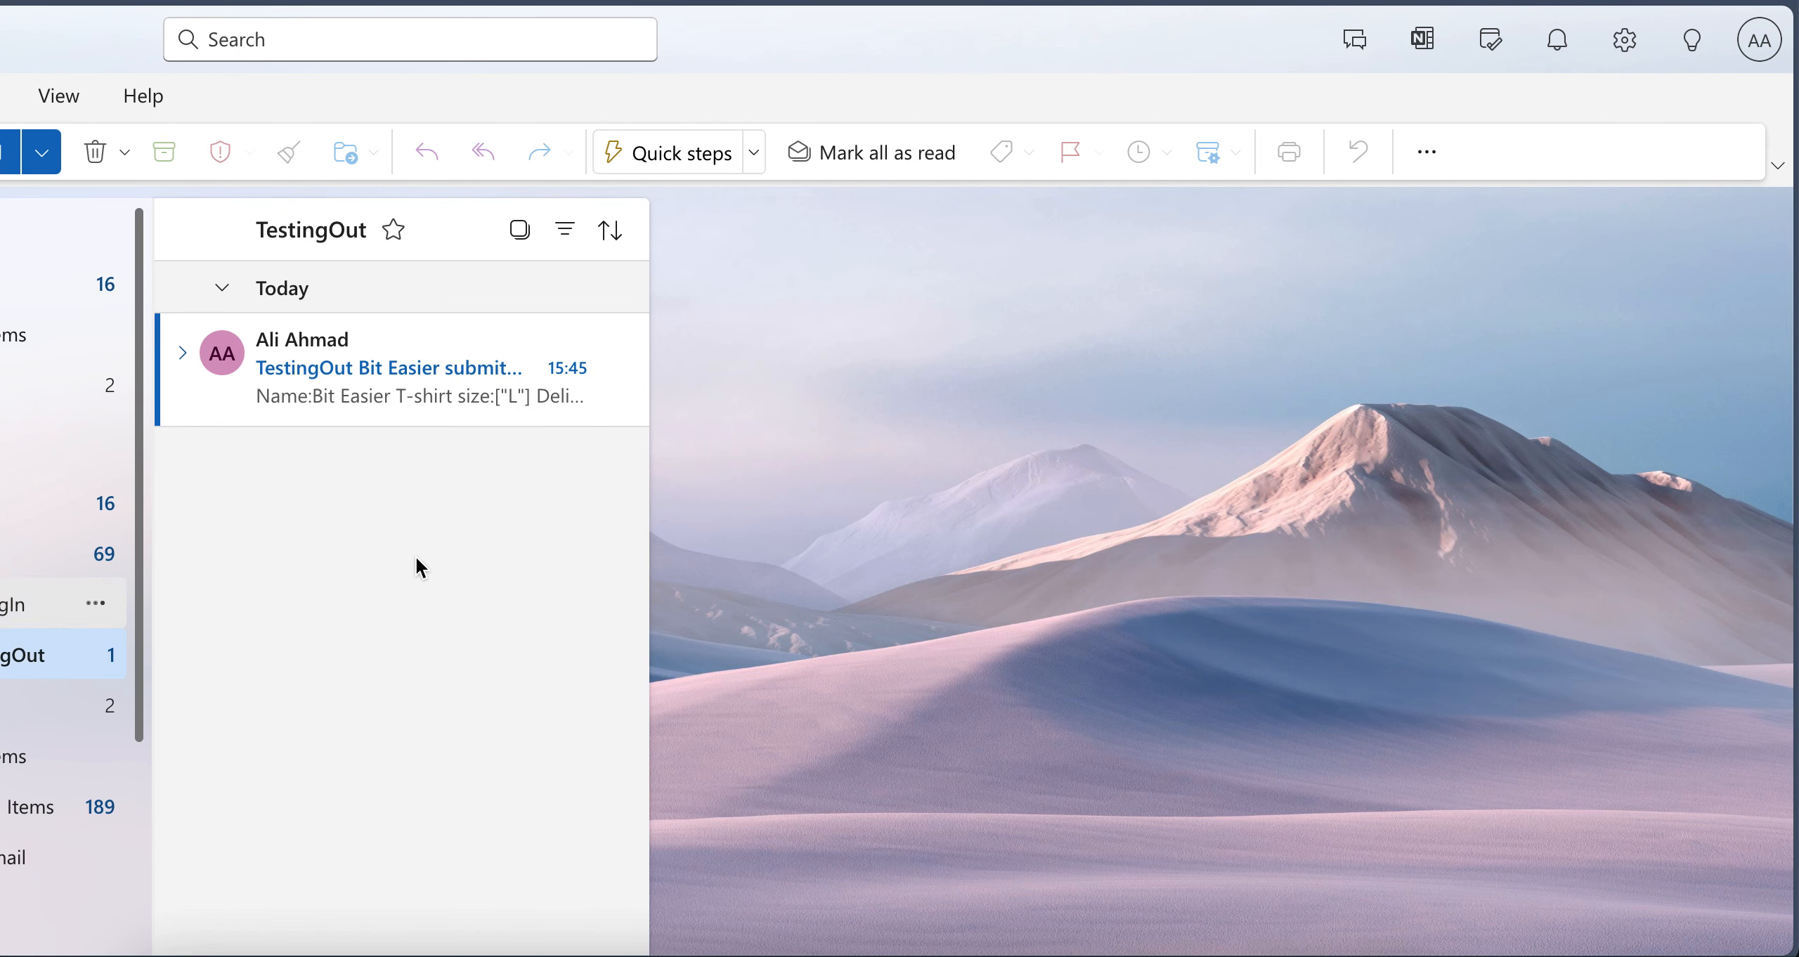
left_click(409, 399)
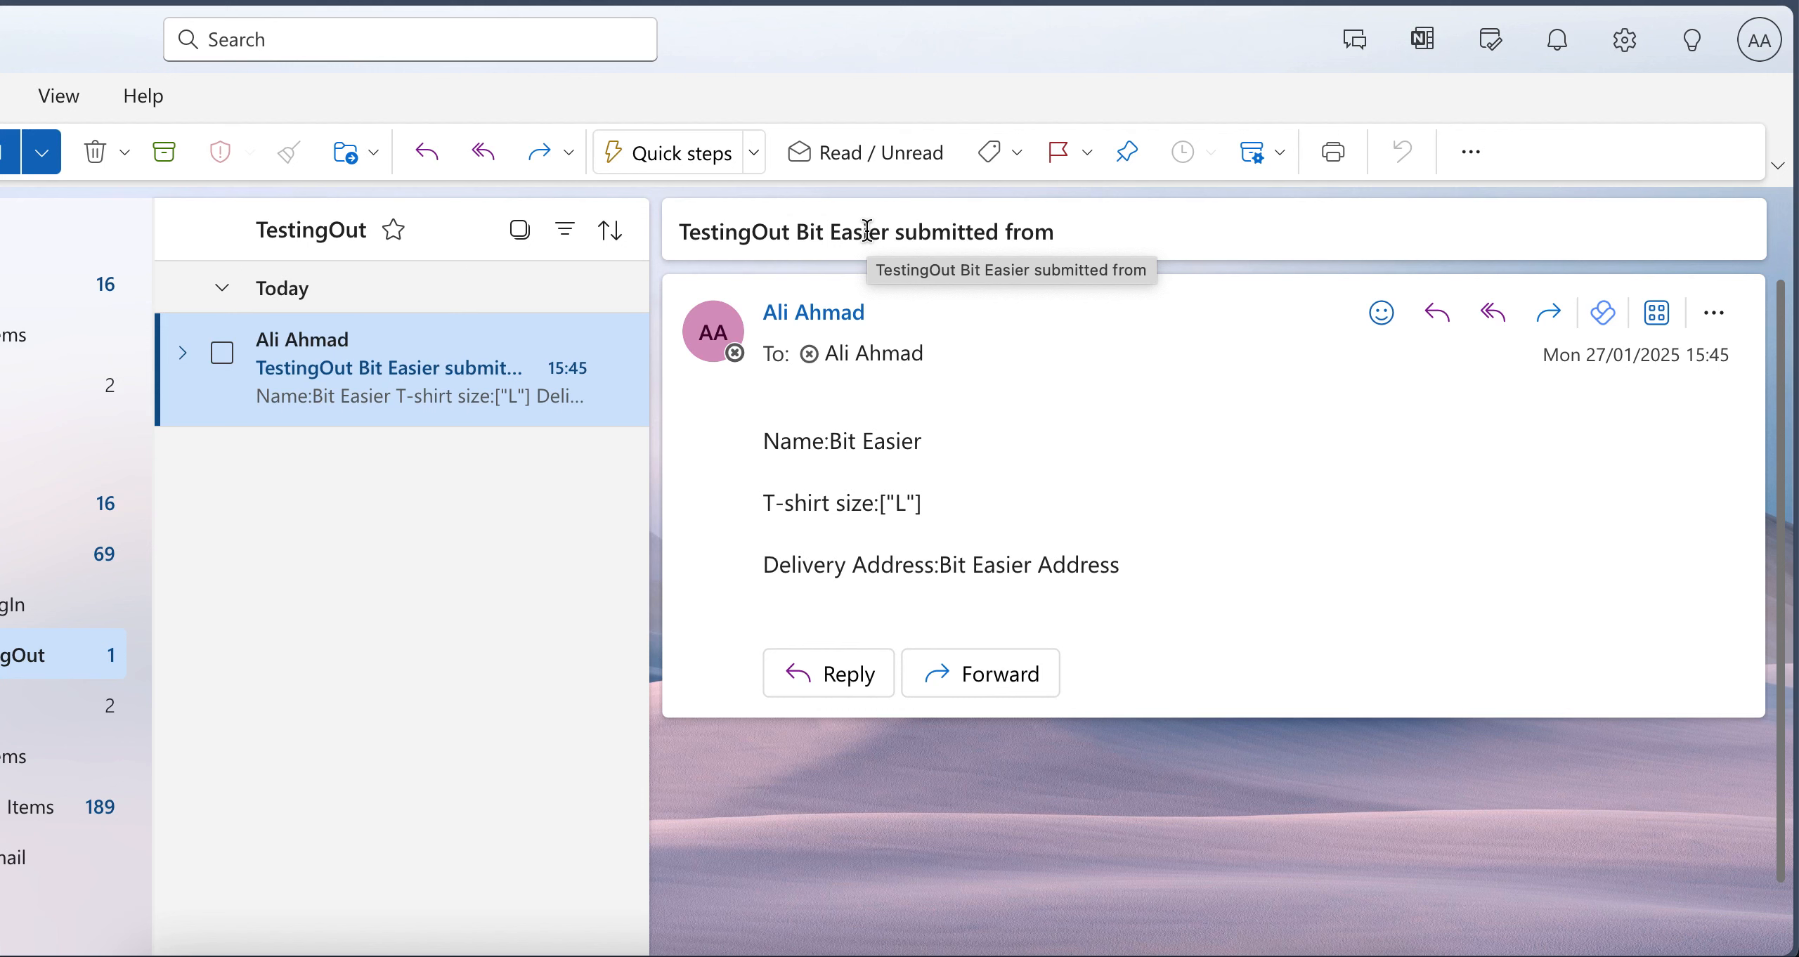
mouse_move(785, 438)
left_mouse_down()
mouse_move(1125, 612)
mouse_move(790, 443)
left_mouse_up()
left_click(852, 463)
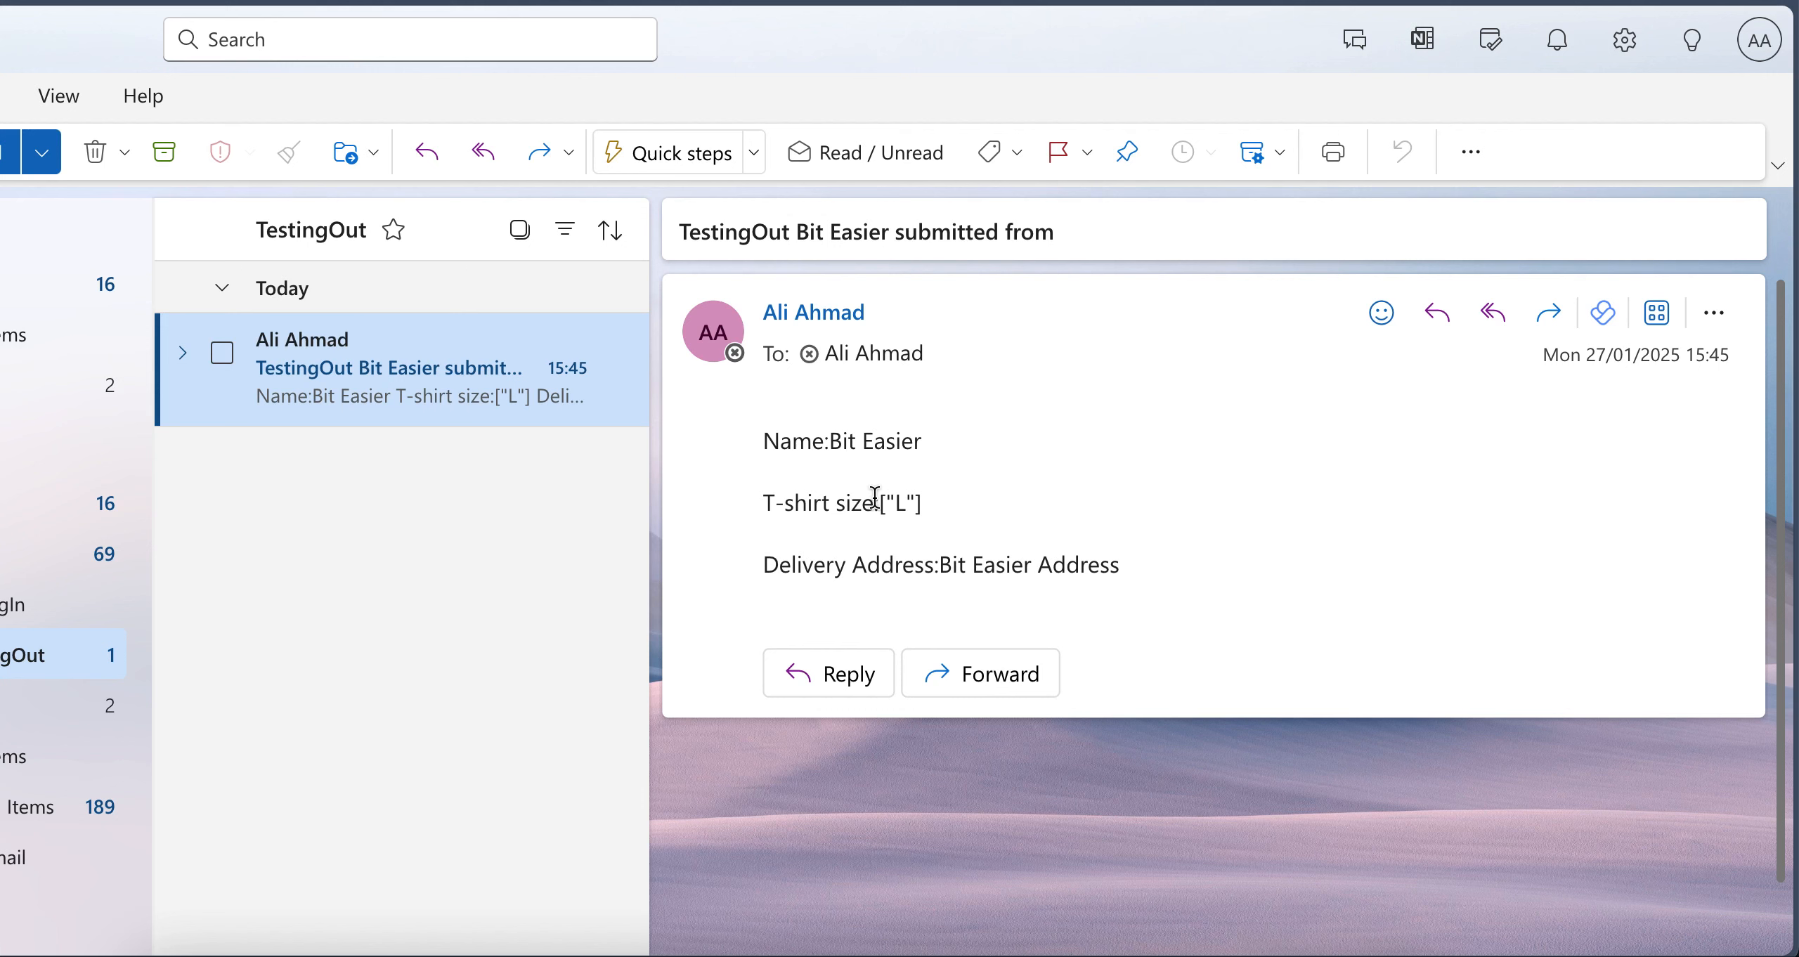
left_click_drag(875, 492, 894, 495)
left_click(923, 511)
left_click_drag(879, 500, 948, 510)
left_click(965, 511)
left_click(950, 513)
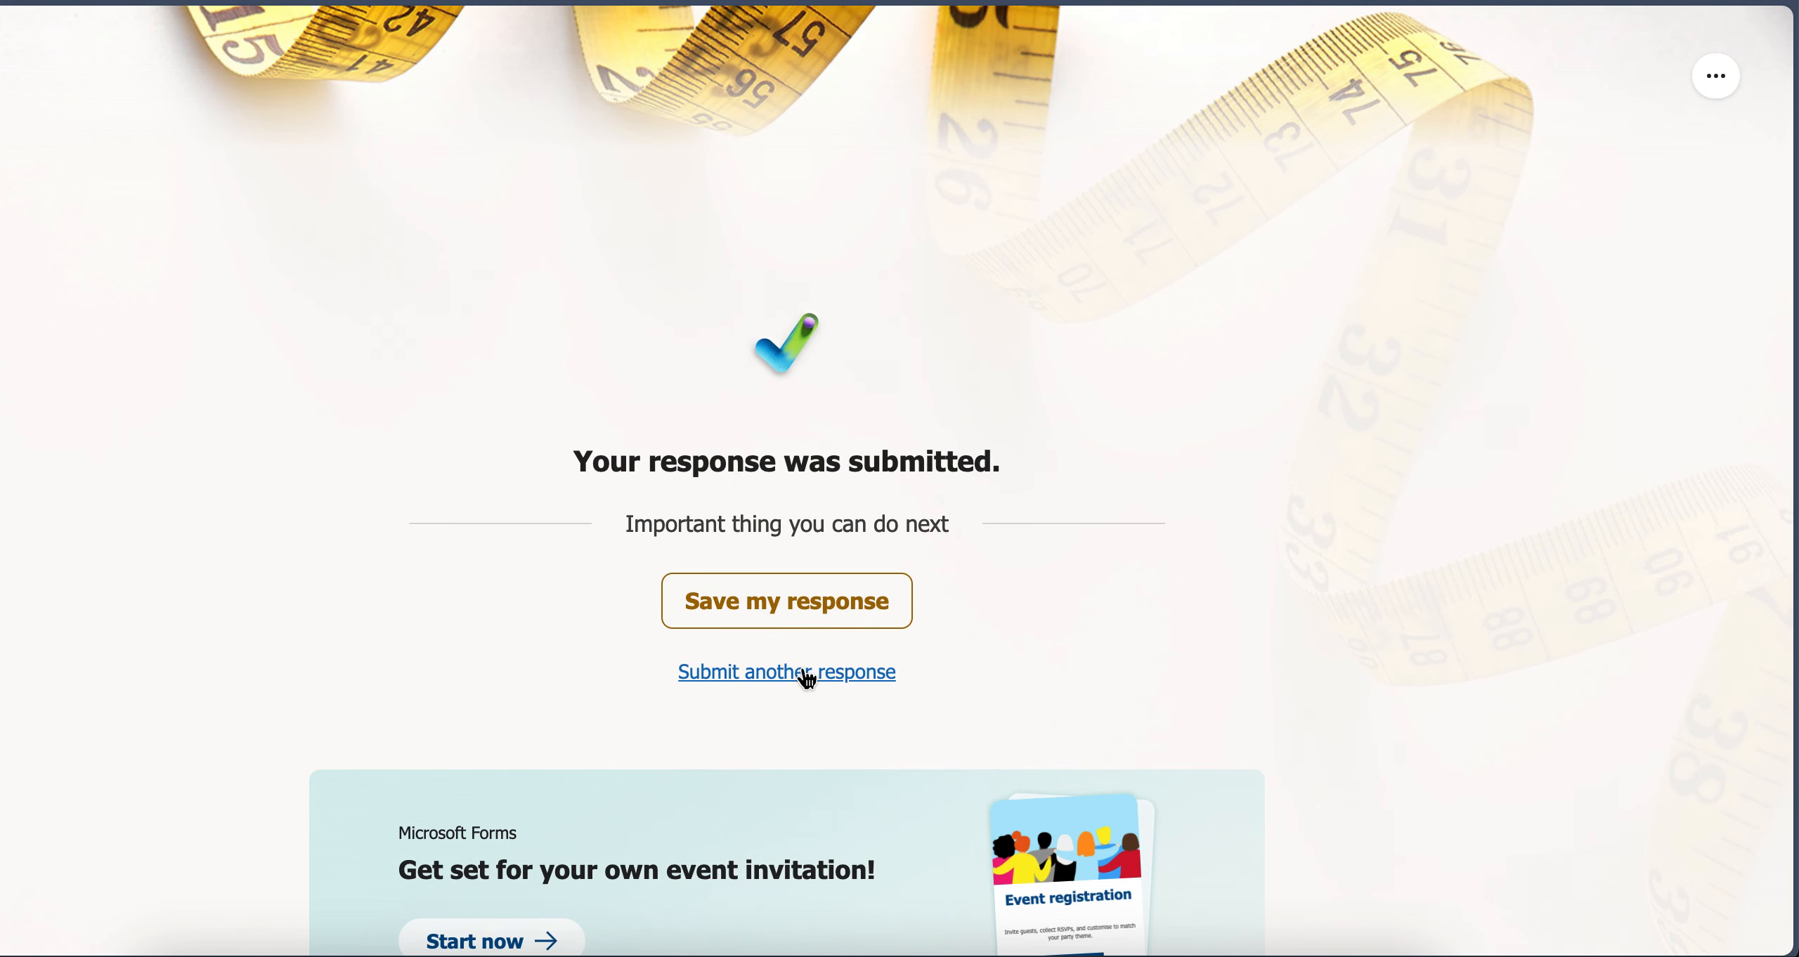
Open the form for another response and compare its T-shirt size question with the size line in the received email
left_click(808, 675)
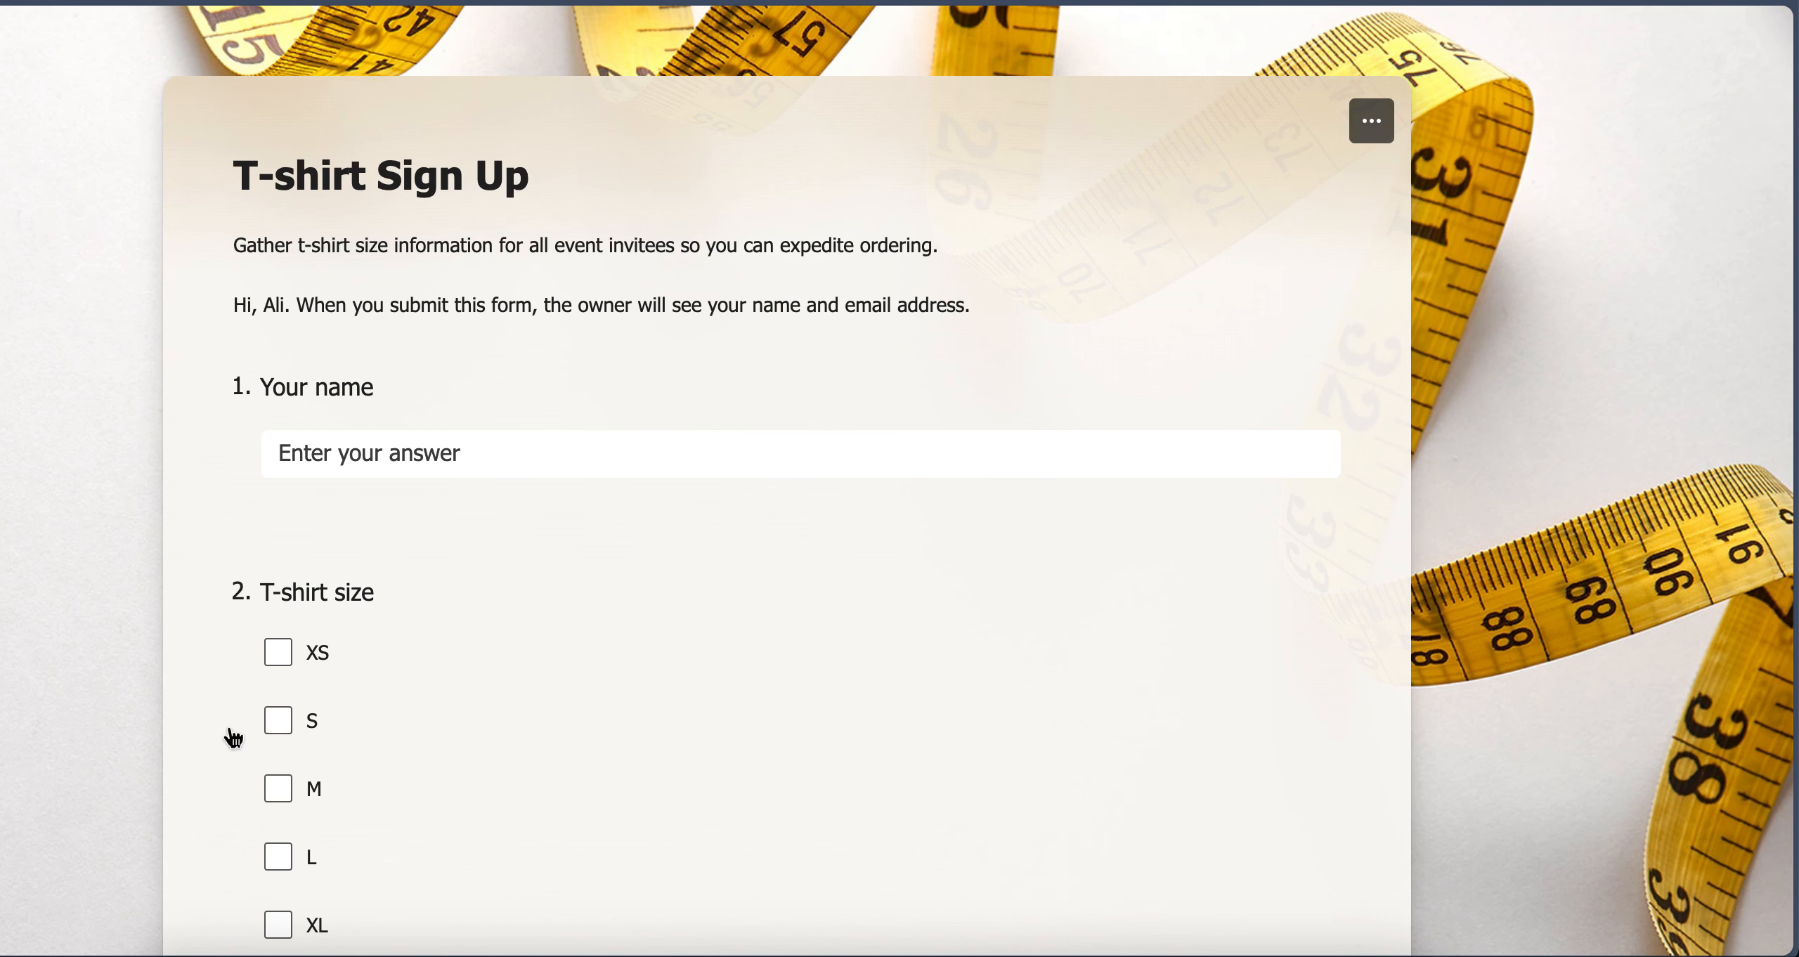
scroll(225, 737, "down", 3)
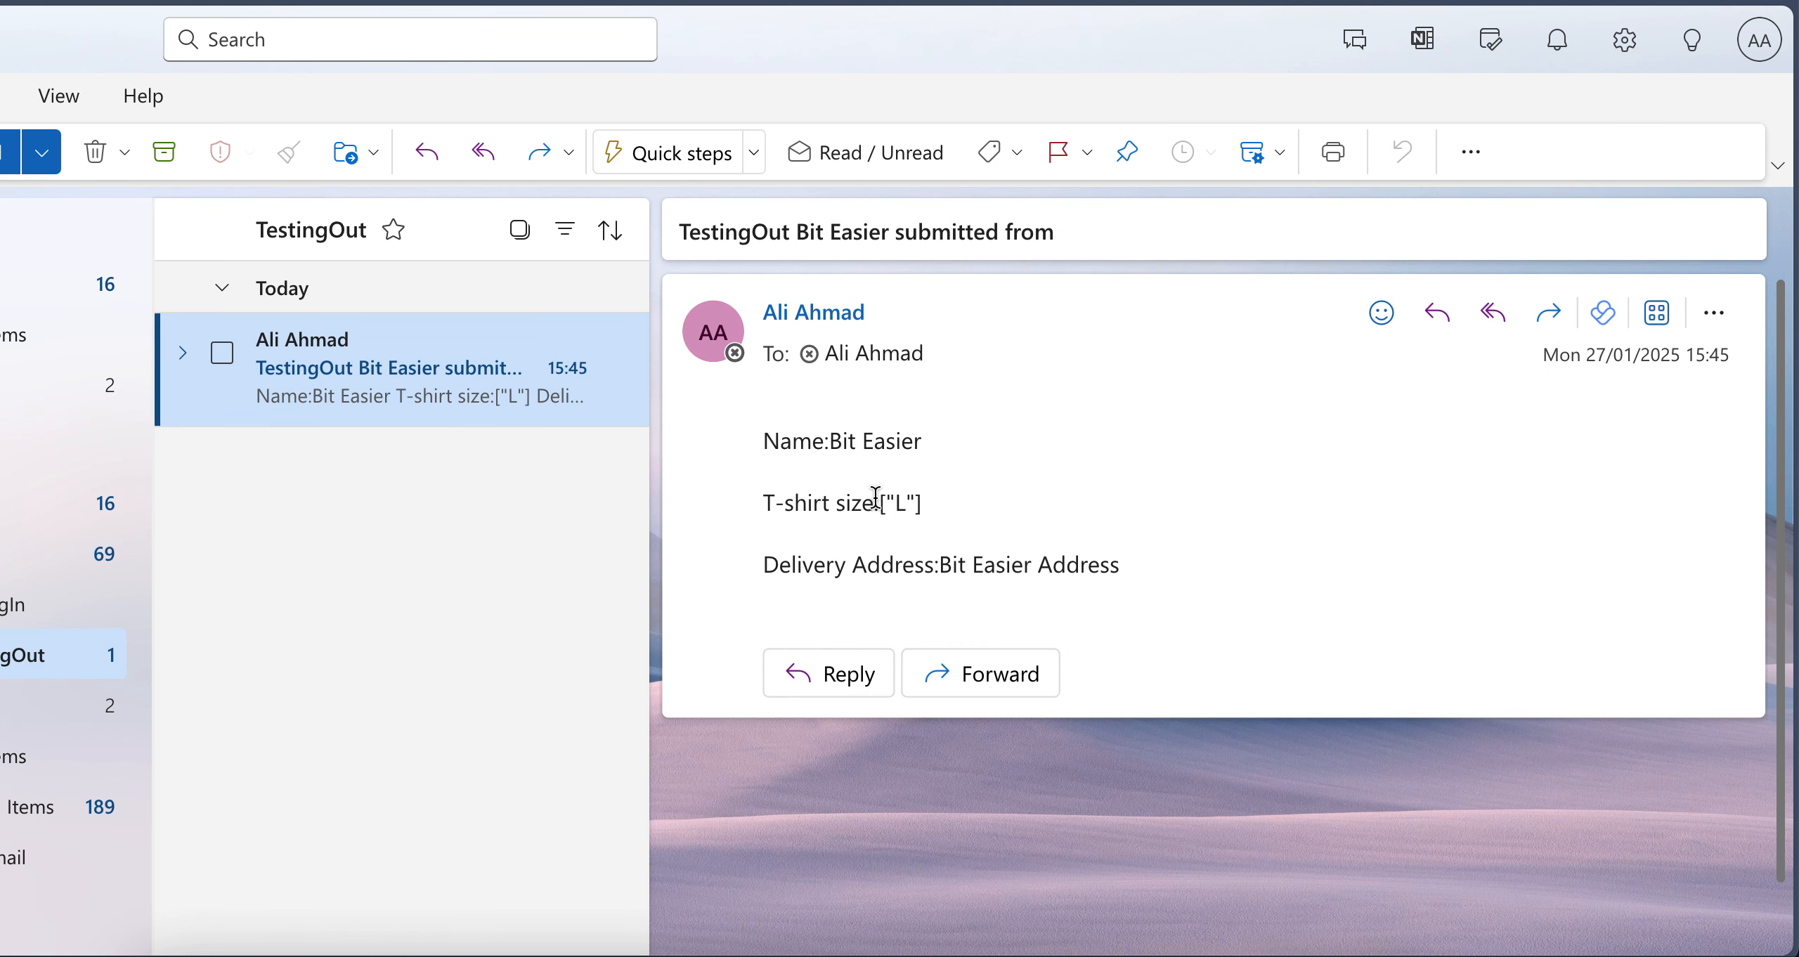
left_click_drag(876, 498, 1016, 511)
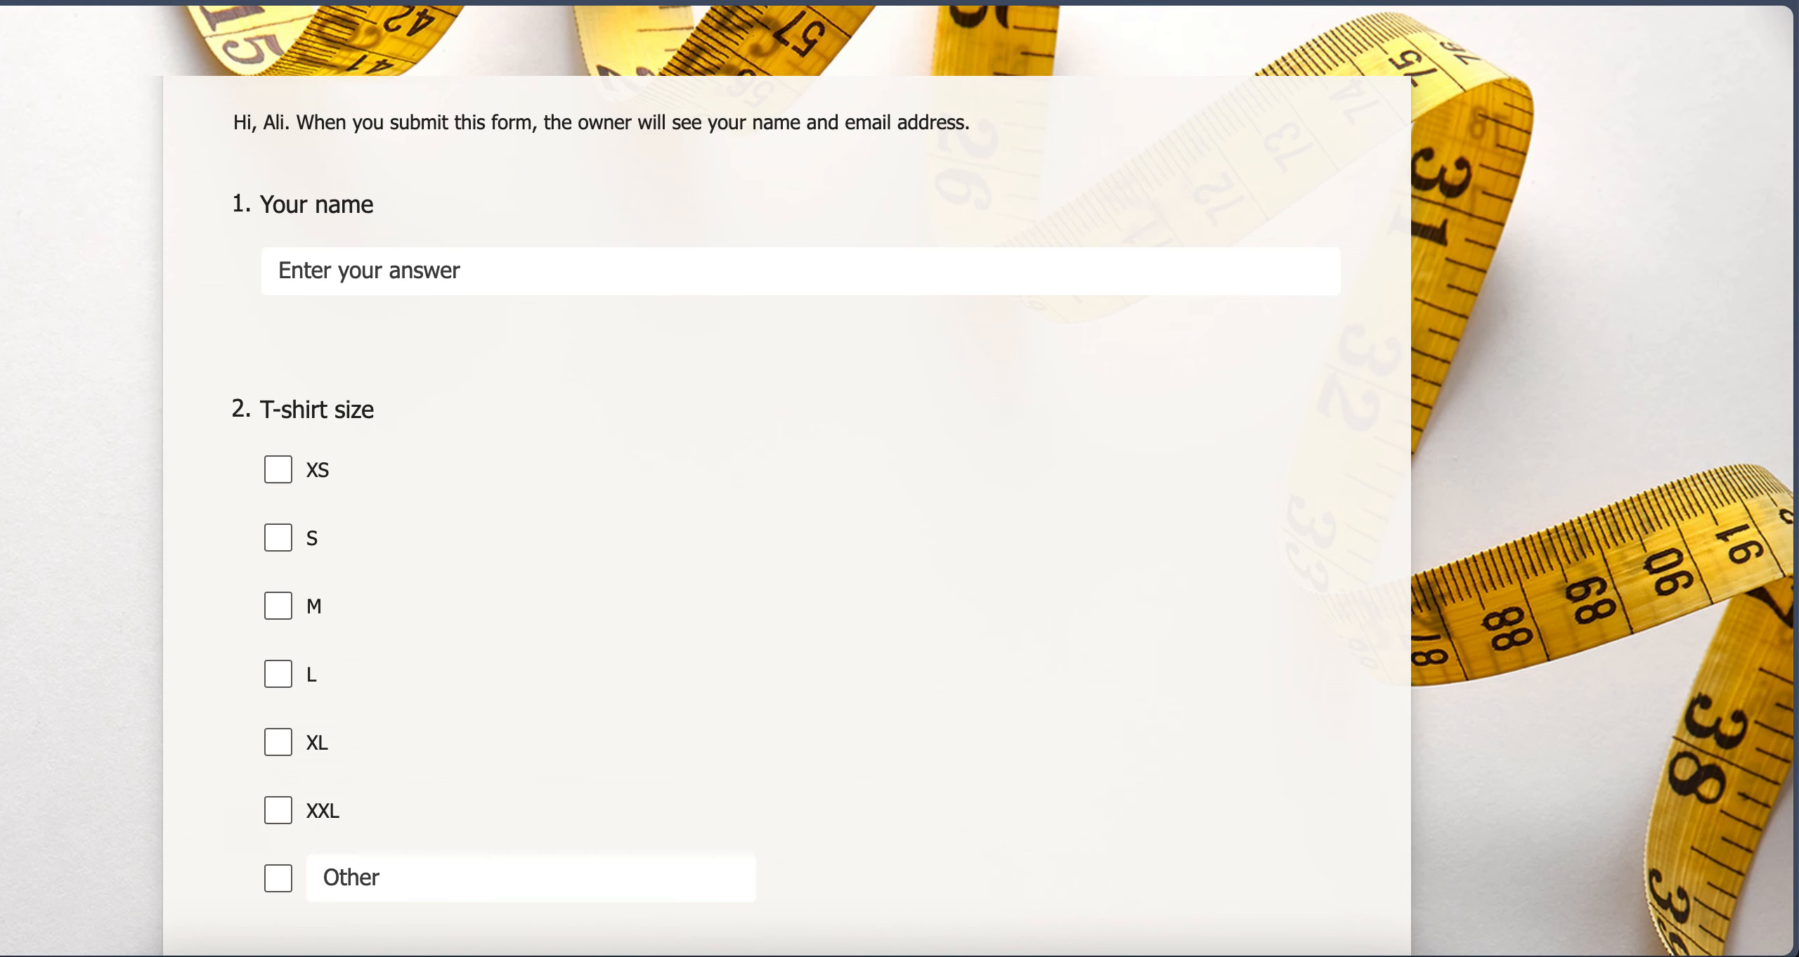
Try selecting sizes S, M and L together in the form, clear them, and recheck the email's T-shirt size line
left_click(280, 541)
left_click(287, 611)
left_click(289, 679)
left_click(288, 608)
left_click(277, 537)
left_click(277, 674)
scroll(508, 687, "down", 2)
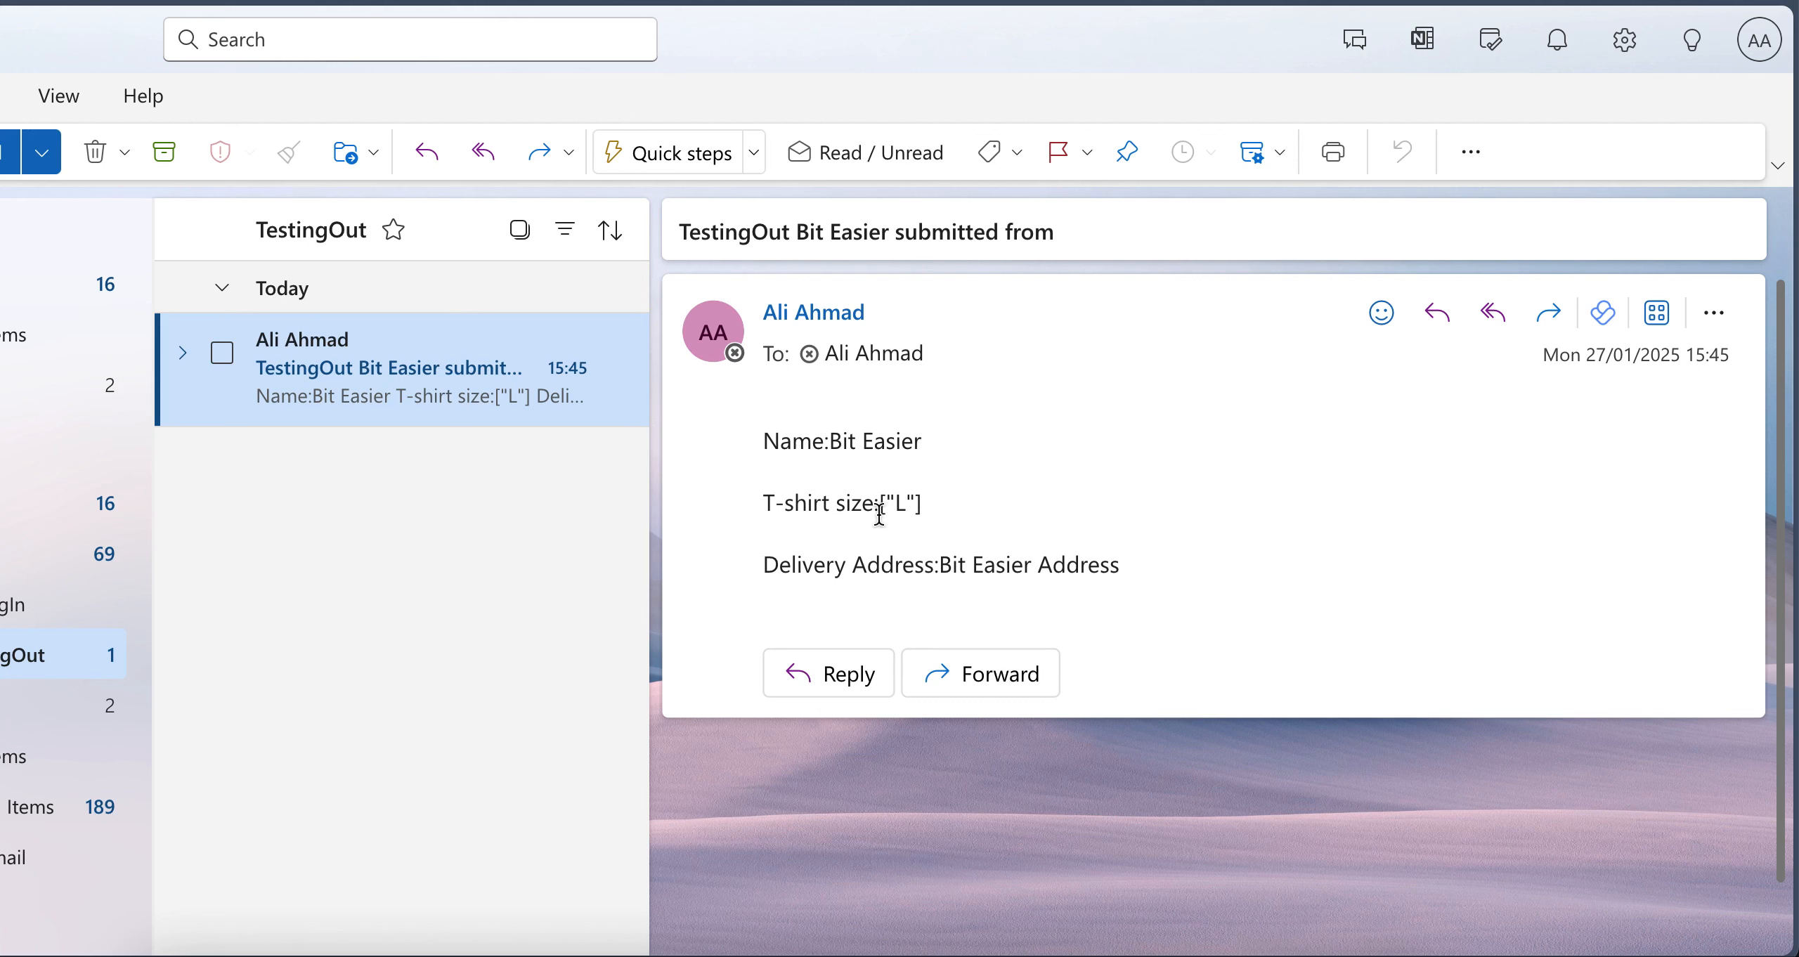
left_click_drag(887, 506, 955, 496)
left_click(955, 496)
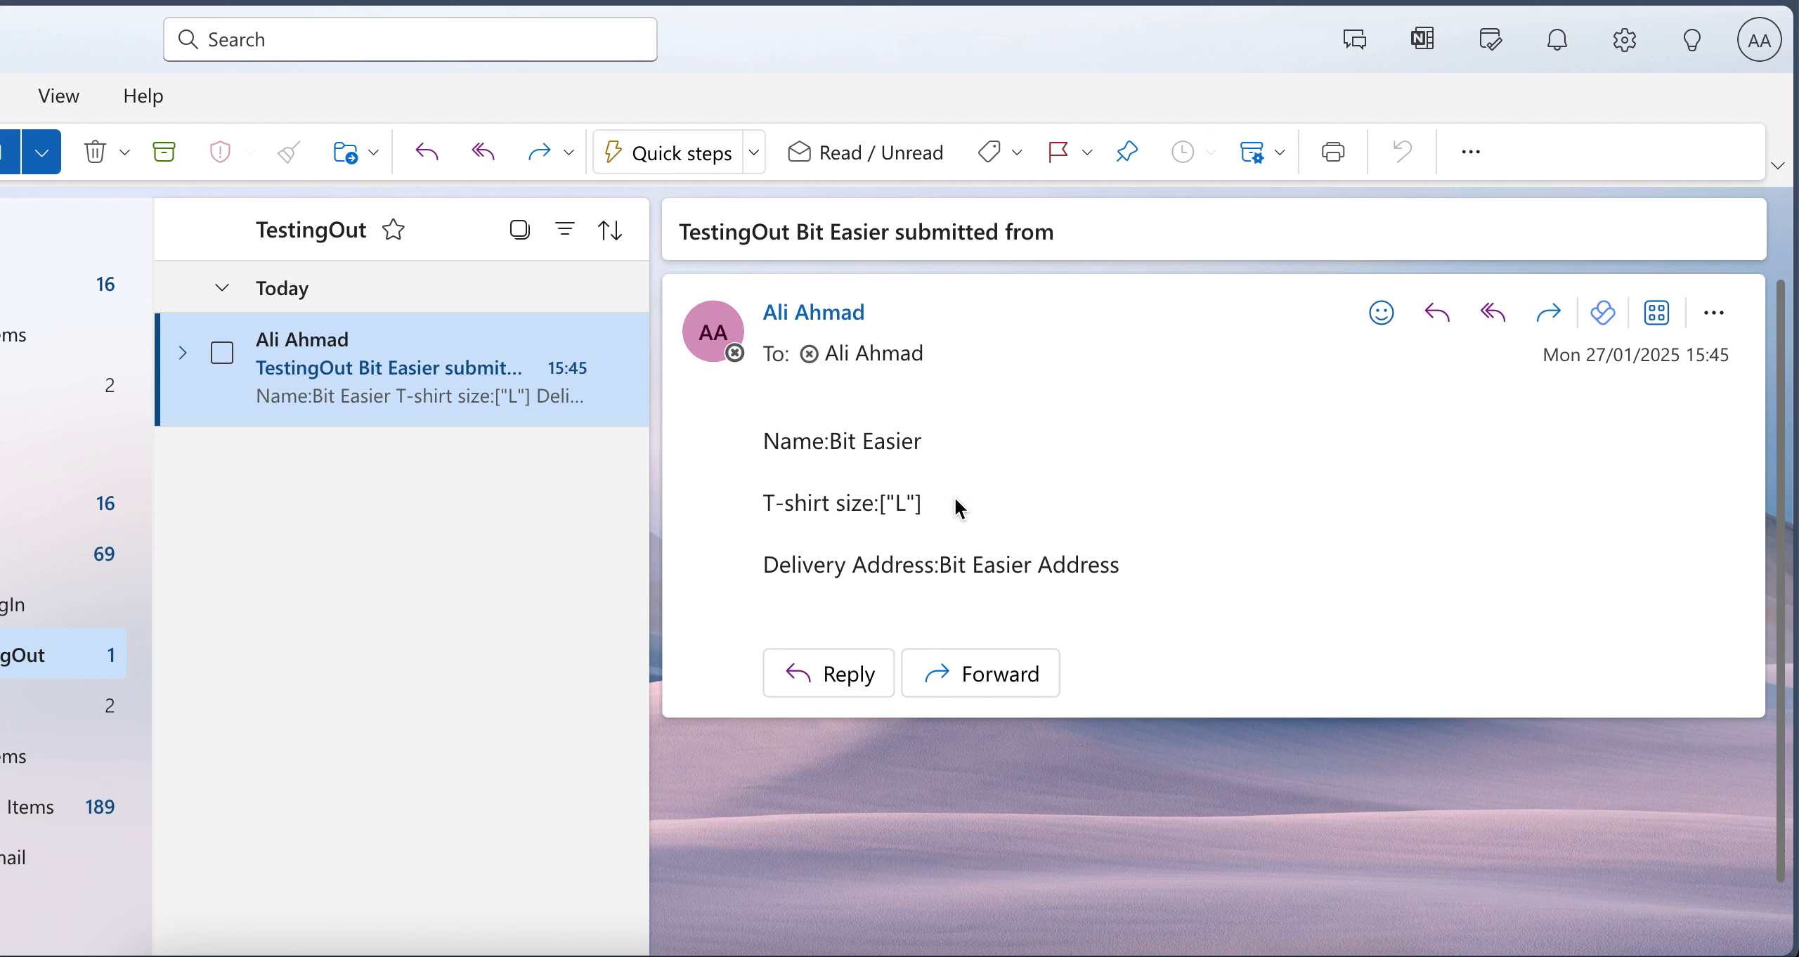